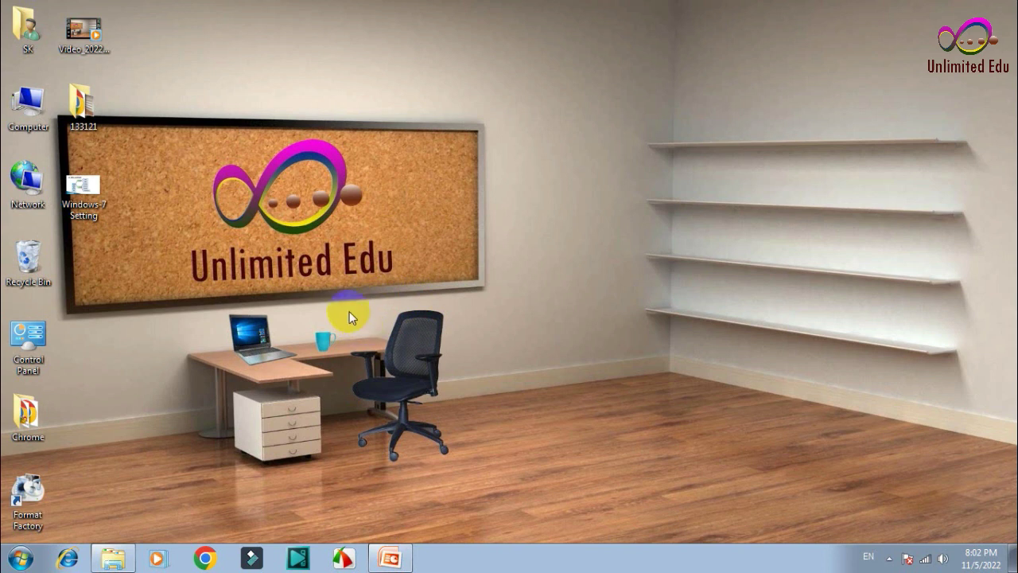
- Close the Windows-7 Setting overview image and return to the empty desktop
{"action": "right_click", "coordinate": [398, 364]}
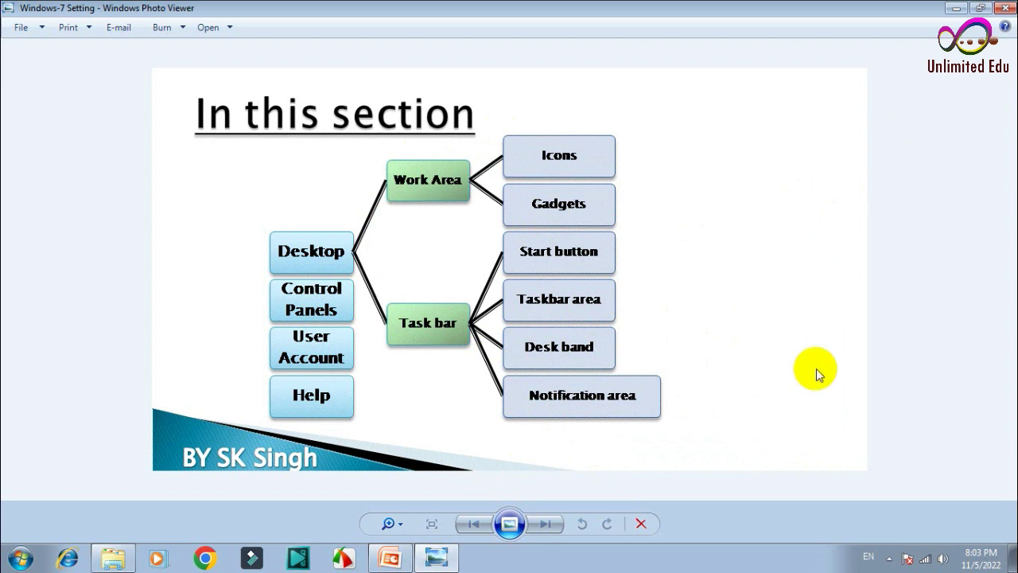
{"action": "left_click", "coordinate": [1008, 10]}
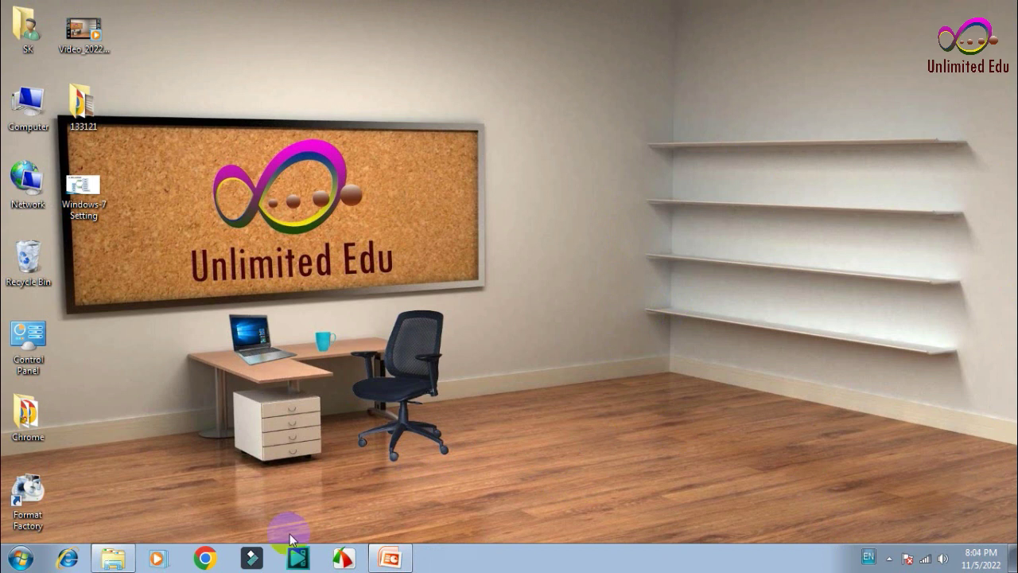
{"action": "left_click", "coordinate": [710, 413]}
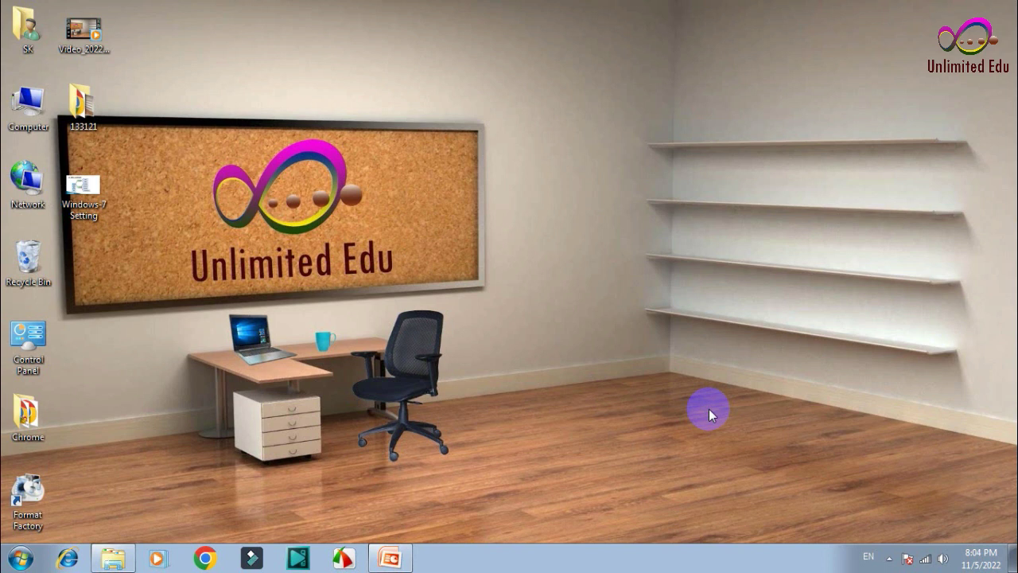
- Select every icon across the desktop work area, and briefly view the Start menu
{"action": "left_click_drag", "start_coordinate": [1, 1], "coordinate": [1014, 544]}
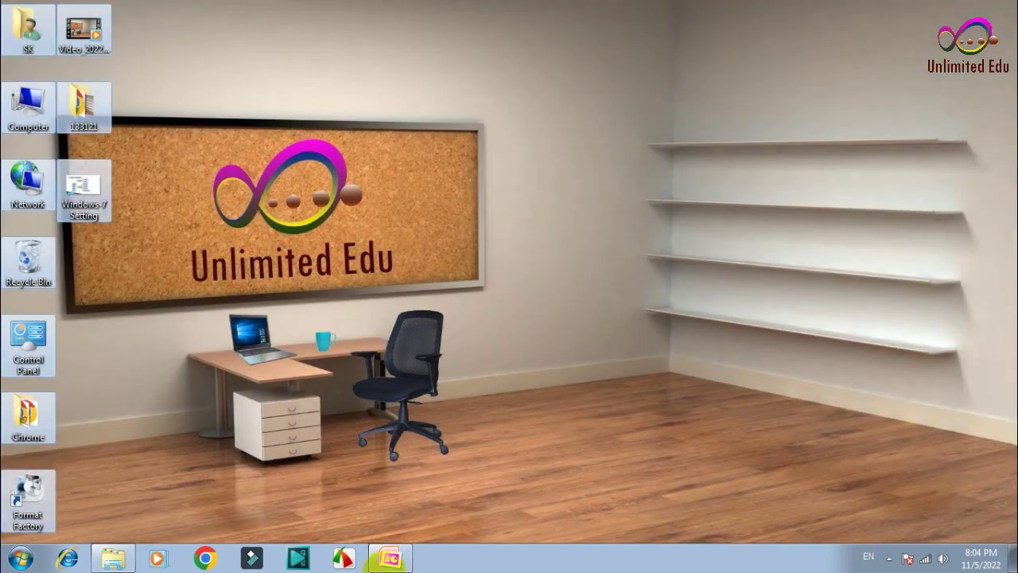
{"action": "left_click", "coordinate": [6, 559]}
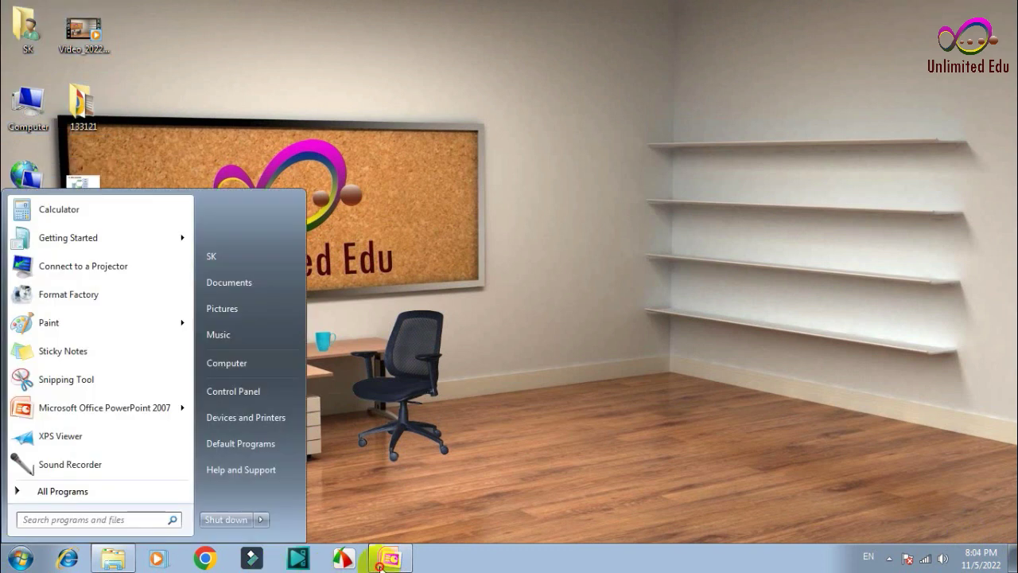
{"action": "left_click", "coordinate": [518, 526]}
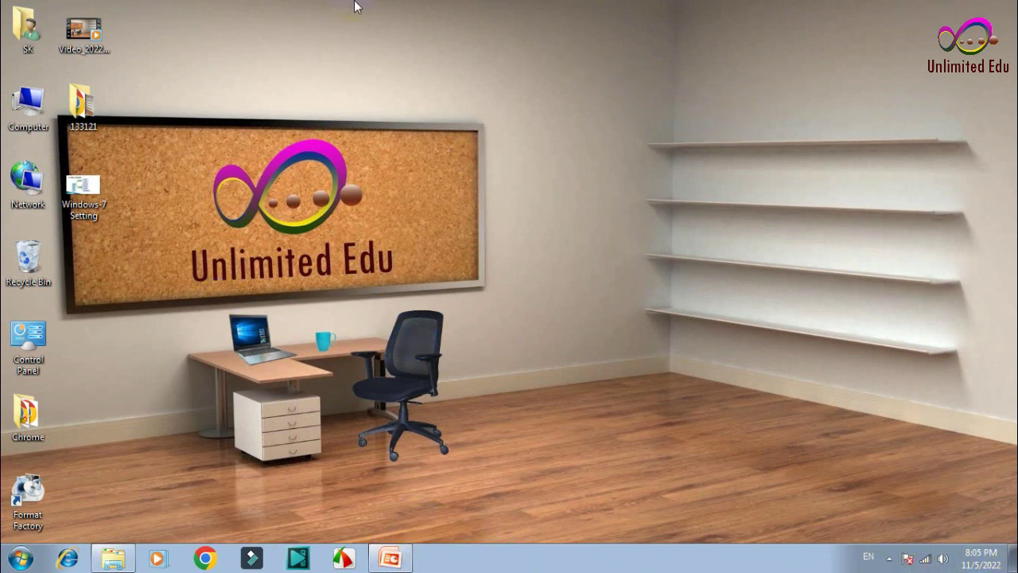
- Examine the desktop icons one by one and as a group, including Recycle Bin, the user folder, Computer and Format Factory
{"action": "left_click_drag", "start_coordinate": [135, 6], "coordinate": [4, 501]}
{"action": "left_click", "coordinate": [119, 71]}
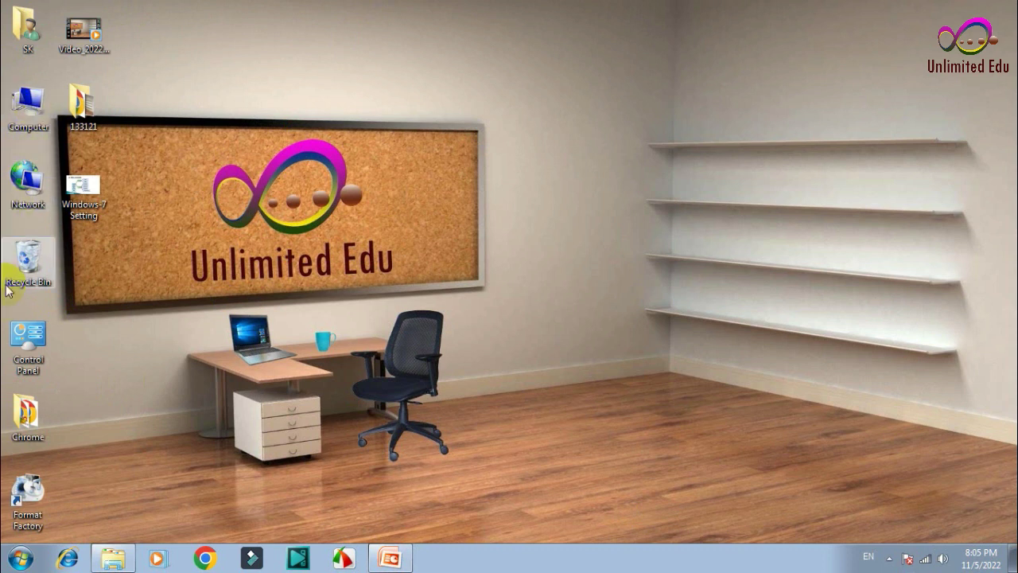
{"action": "left_click", "coordinate": [30, 274]}
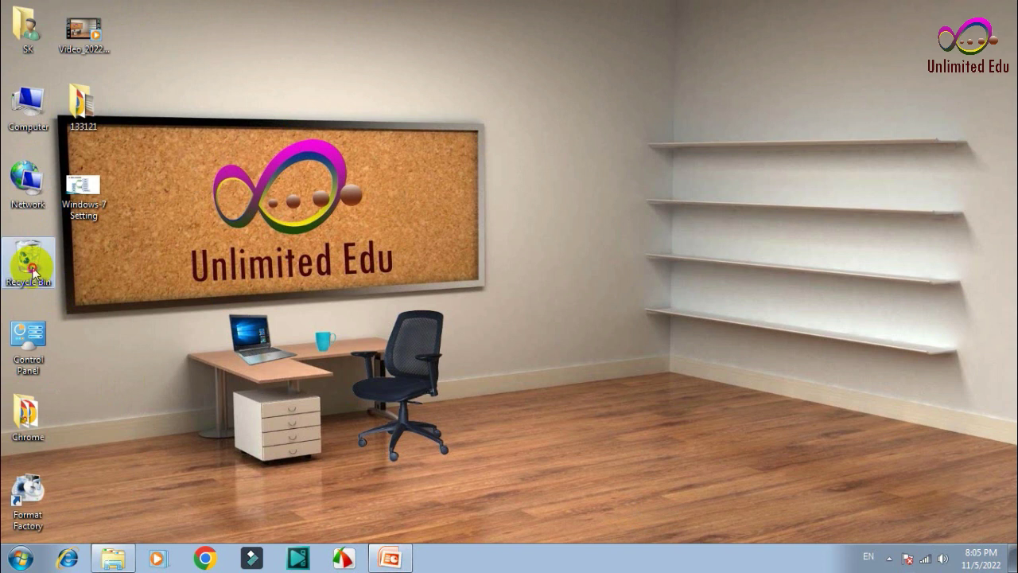
{"action": "left_click", "coordinate": [16, 20]}
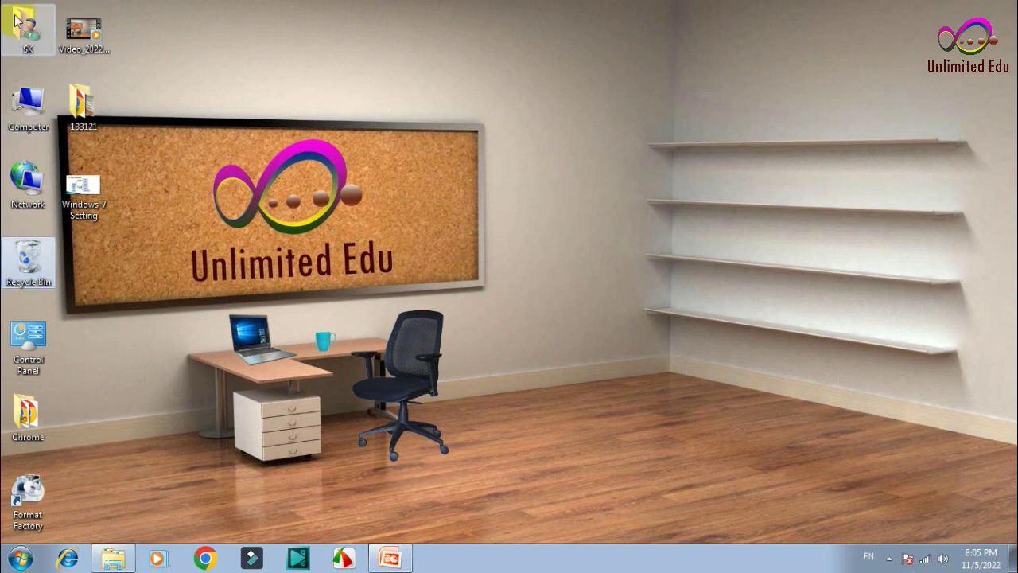
{"action": "double_click", "coordinate": [20, 48]}
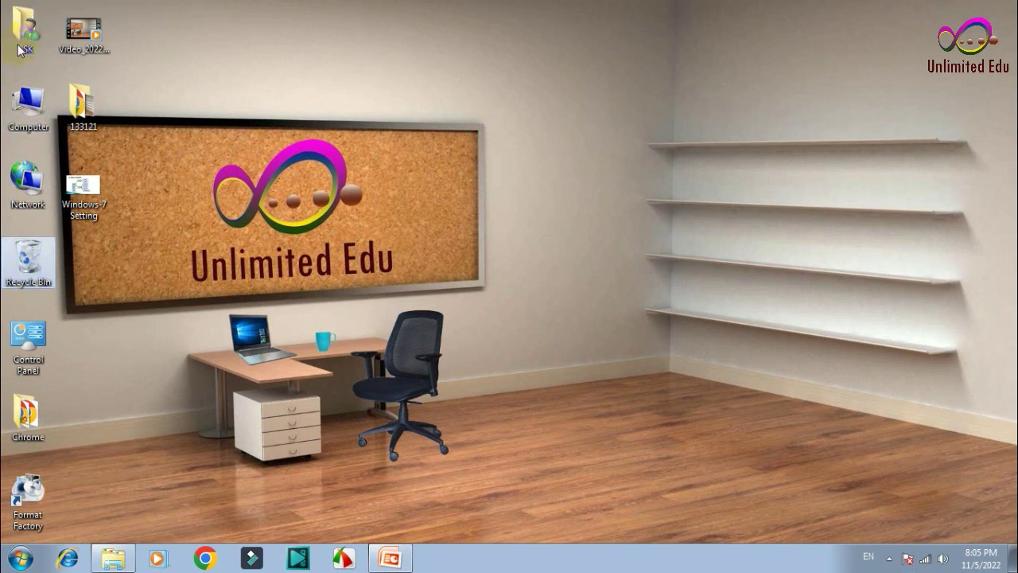
{"action": "left_click", "coordinate": [17, 11]}
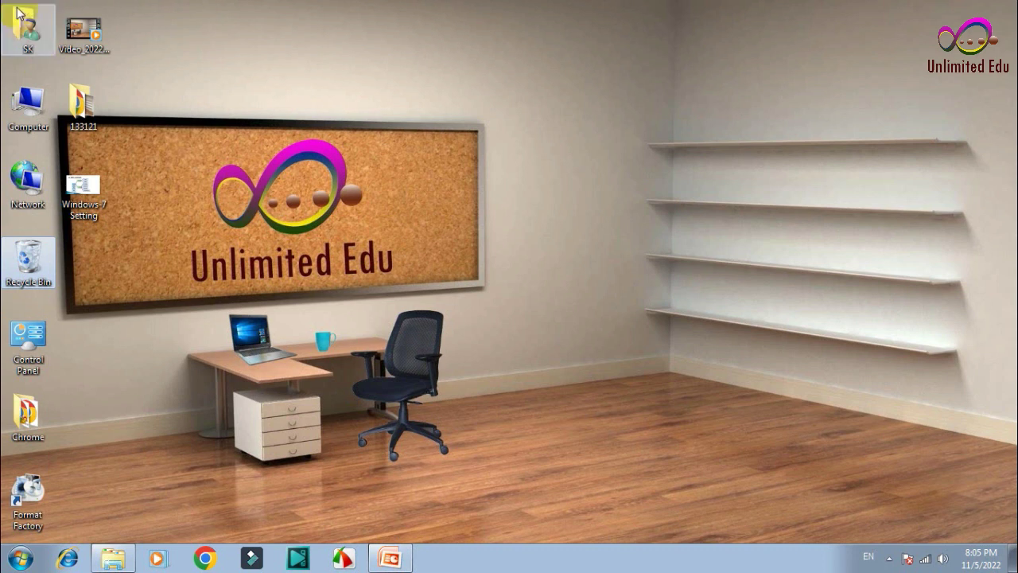
{"action": "left_click", "coordinate": [3, 181]}
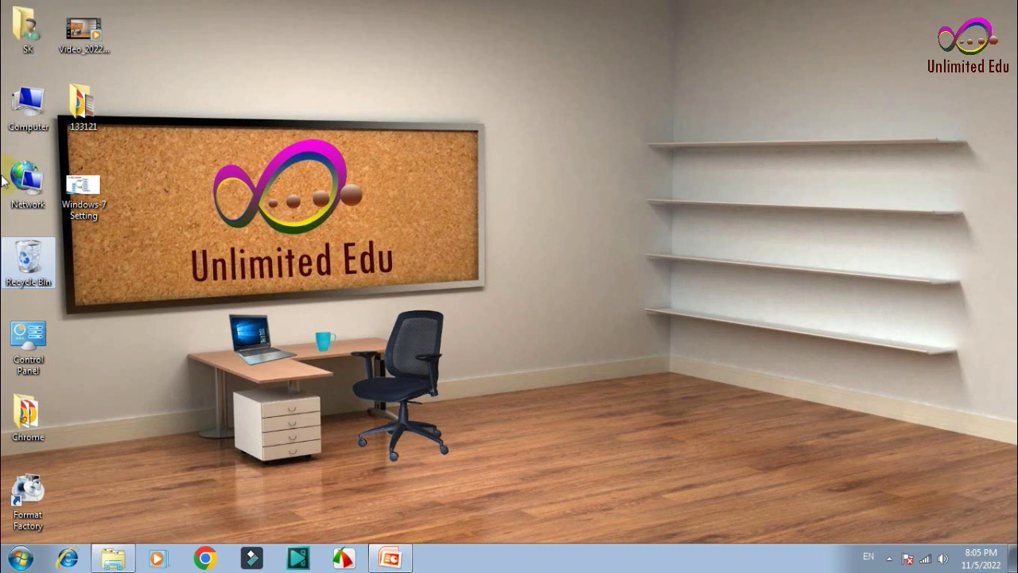
{"action": "left_click", "coordinate": [23, 258]}
{"action": "left_click", "coordinate": [22, 105]}
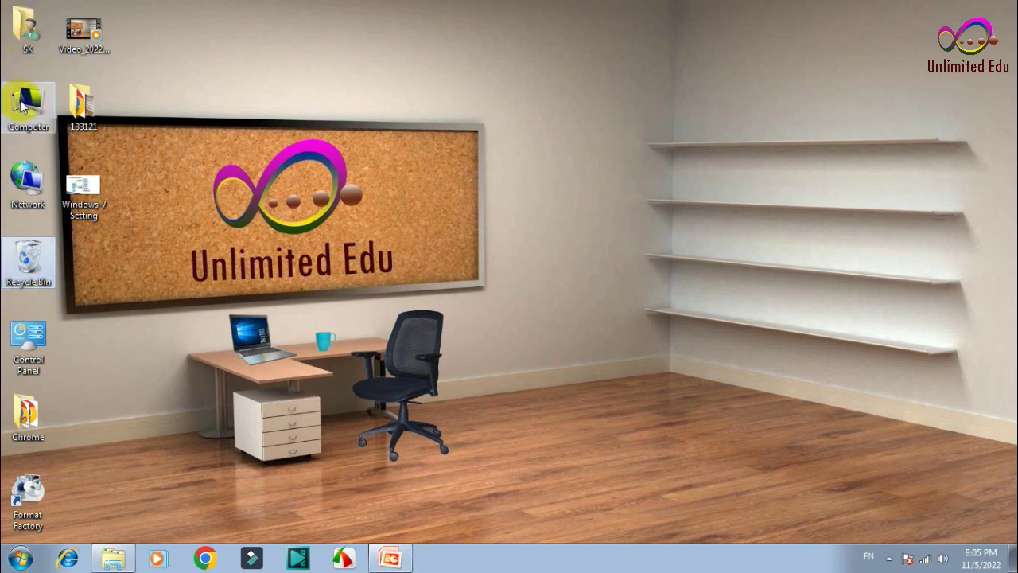
{"action": "left_click", "coordinate": [30, 277]}
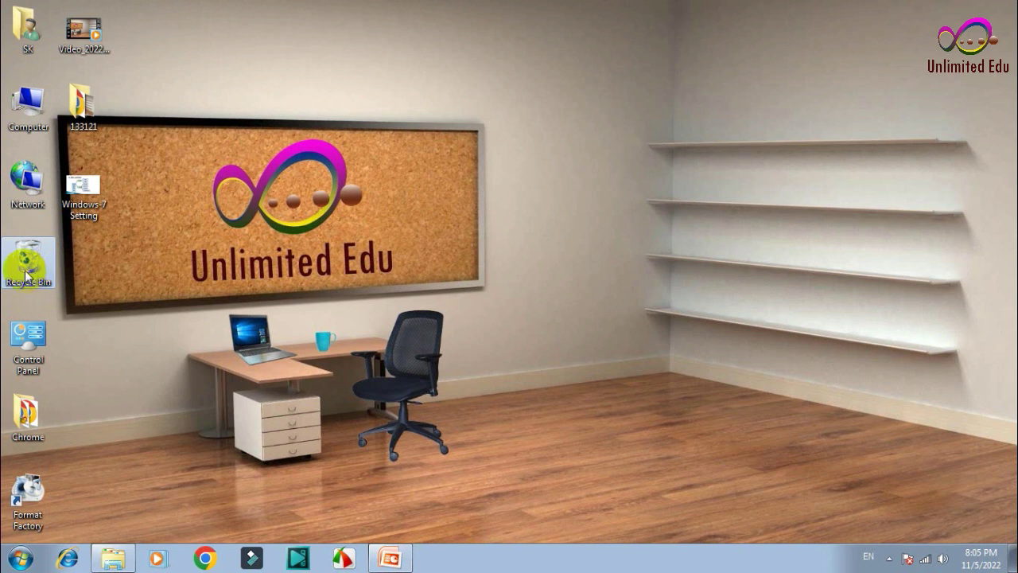
{"action": "left_click_drag", "start_coordinate": [165, 1], "coordinate": [4, 547]}
{"action": "left_click", "coordinate": [154, 336]}
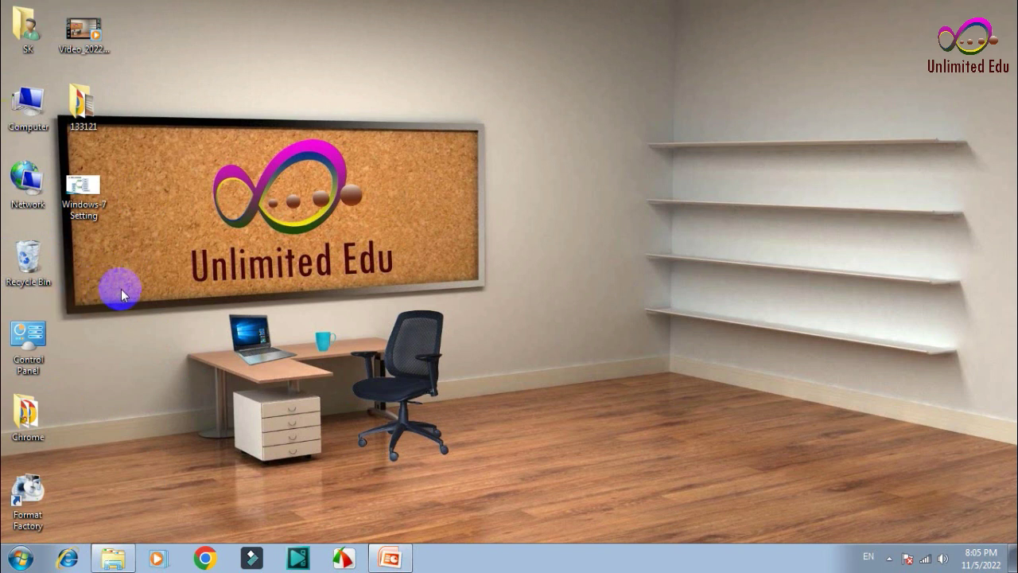
{"action": "double_click", "coordinate": [28, 489]}
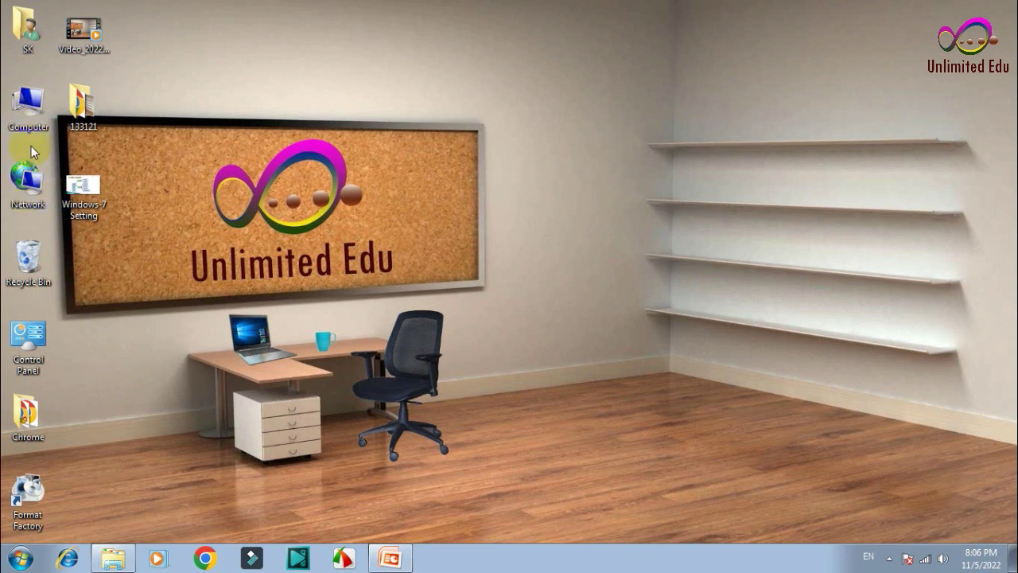
- Open Computer from the desktop to view its disk drives, and close the window again
{"action": "left_click", "coordinate": [40, 111]}
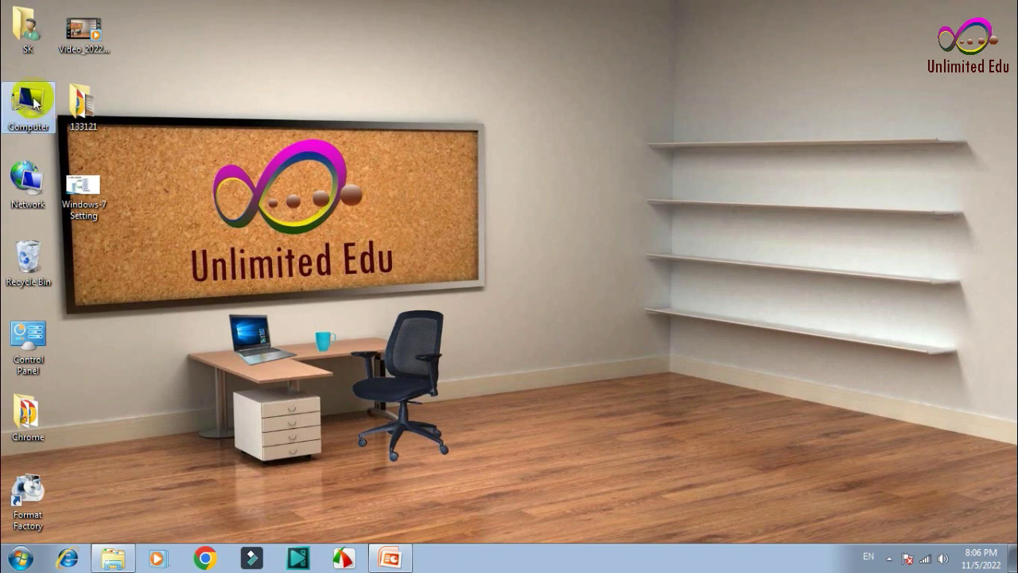
{"action": "double_click", "coordinate": [35, 102]}
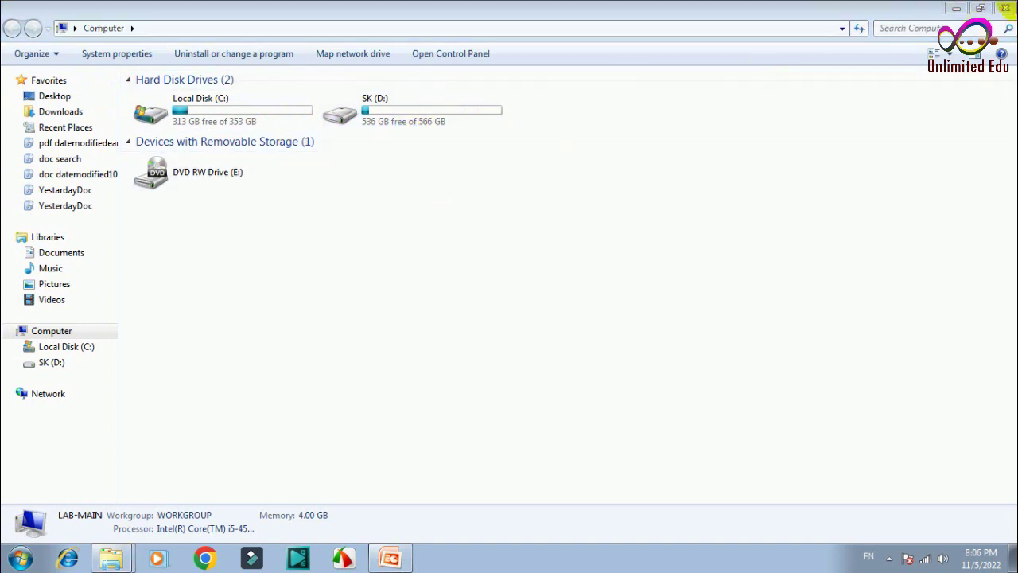
{"action": "left_click", "coordinate": [1006, 8]}
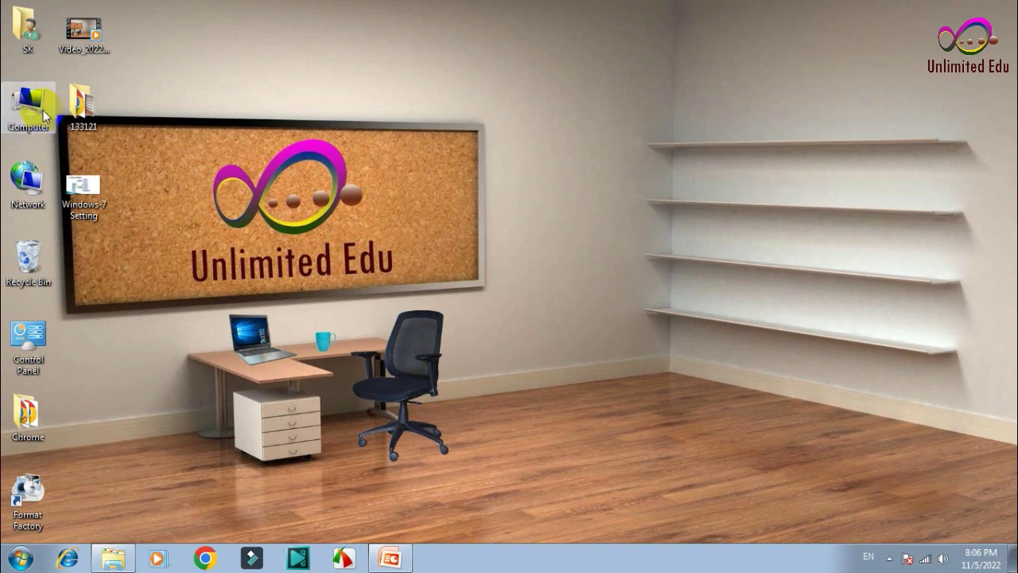
{"action": "left_click_drag", "start_coordinate": [165, 6], "coordinate": [2, 432]}
{"action": "left_click", "coordinate": [766, 118]}
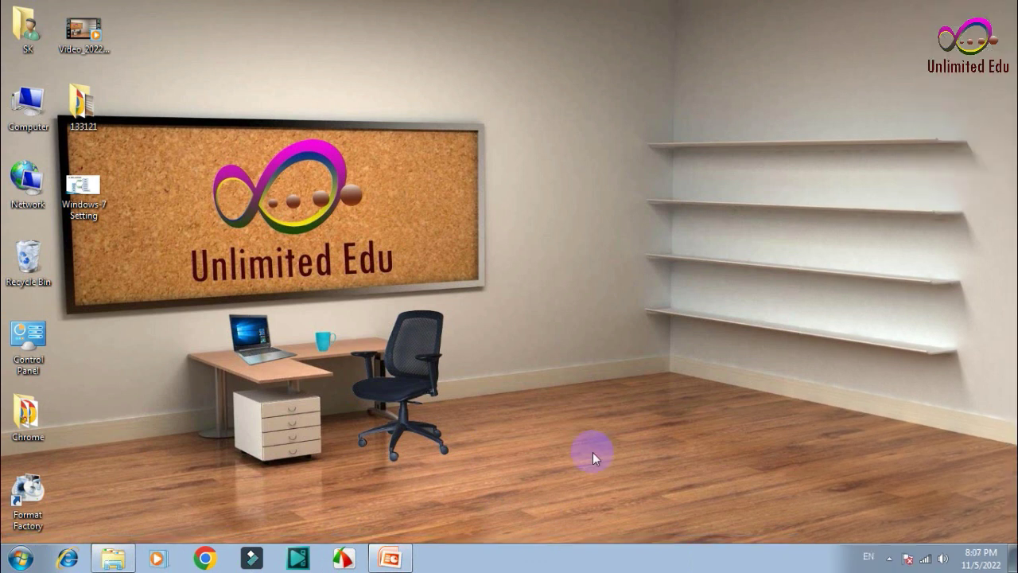
- Preview the labelled taskbar picture winenv-desktop-image2 from the open Skill Test folder and enlarge it slightly
{"action": "left_click", "coordinate": [103, 561]}
{"action": "left_click", "coordinate": [390, 270]}
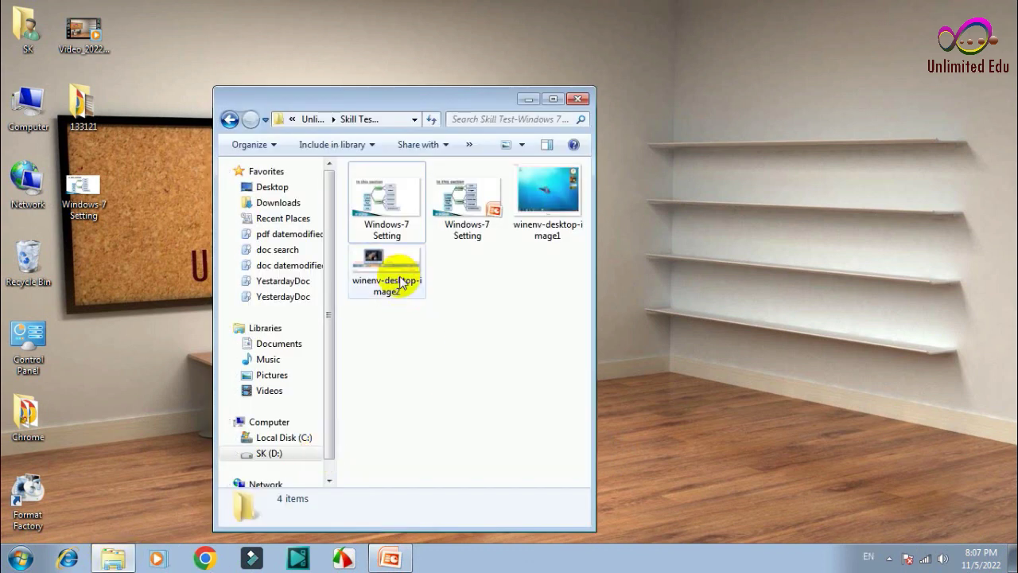
{"action": "right_click", "coordinate": [402, 268]}
{"action": "left_click", "coordinate": [424, 188]}
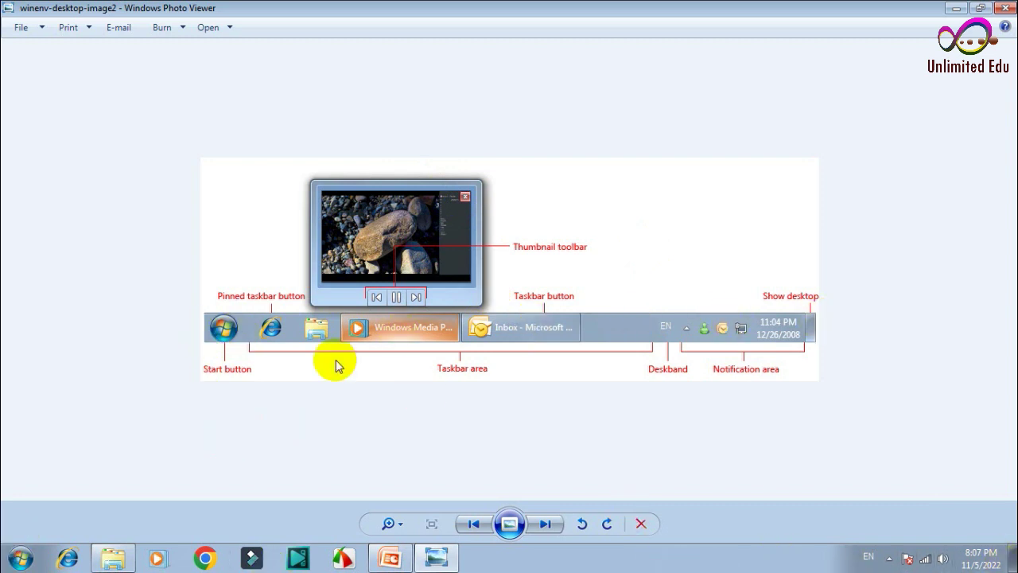
{"action": "scroll", "coordinate": [422, 374], "scroll_direction": "up", "scroll_amount": 1}
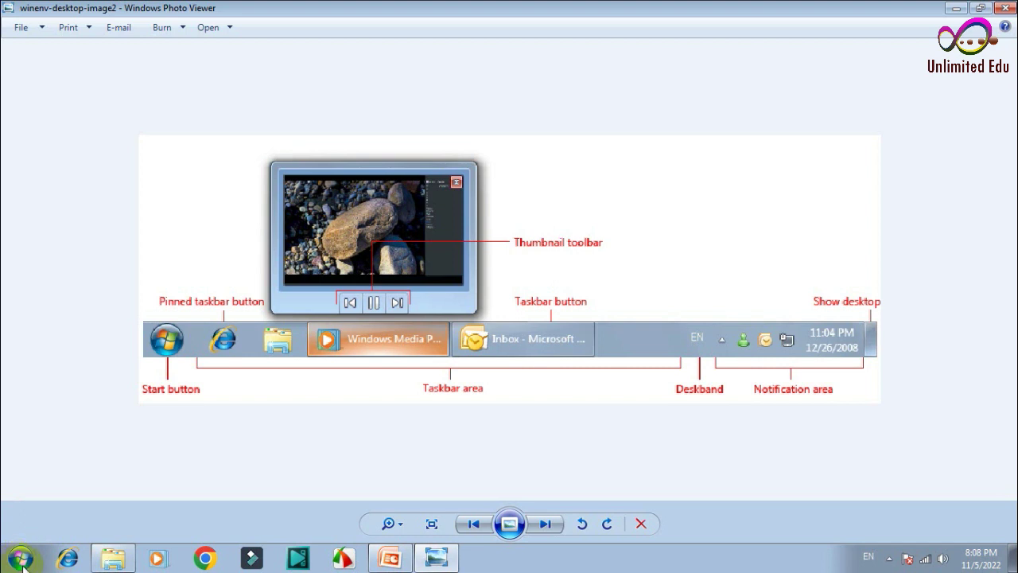
- View the Start menu's program list and the recent files of Microsoft Office PowerPoint 2007, and close the menu
{"action": "left_click", "coordinate": [21, 561]}
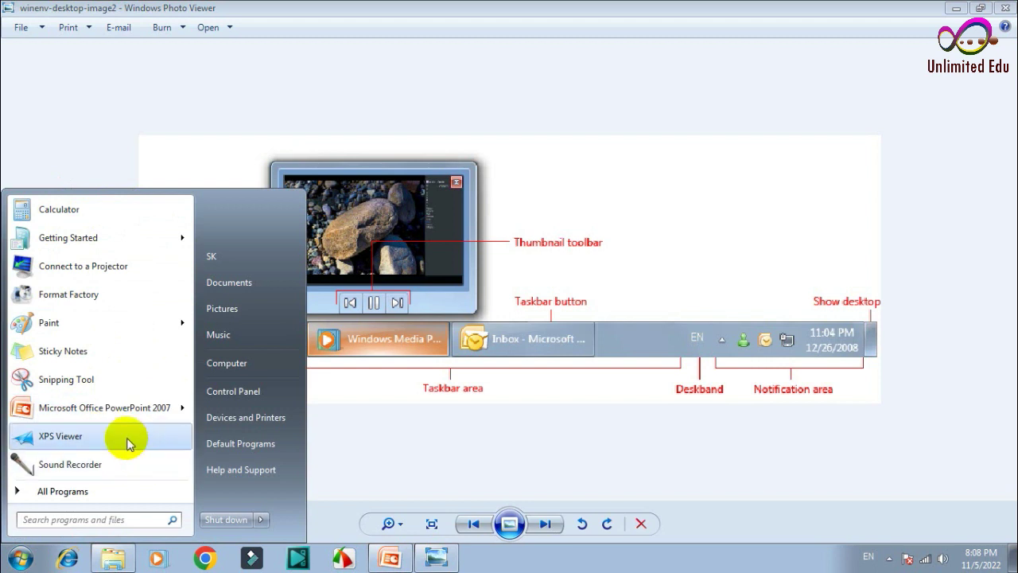
{"action": "mouse_move", "coordinate": [121, 415]}
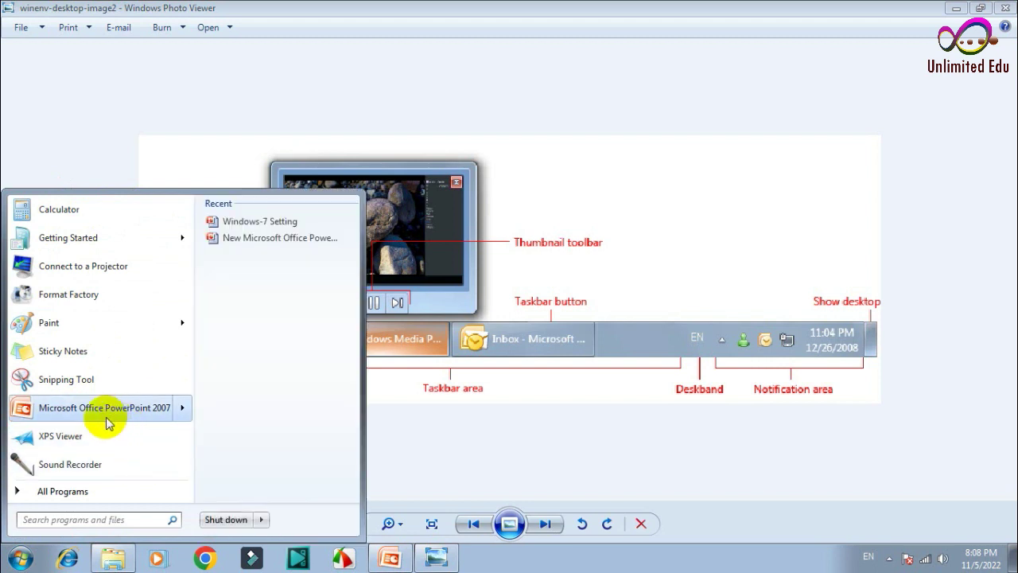
{"action": "left_click", "coordinate": [619, 560]}
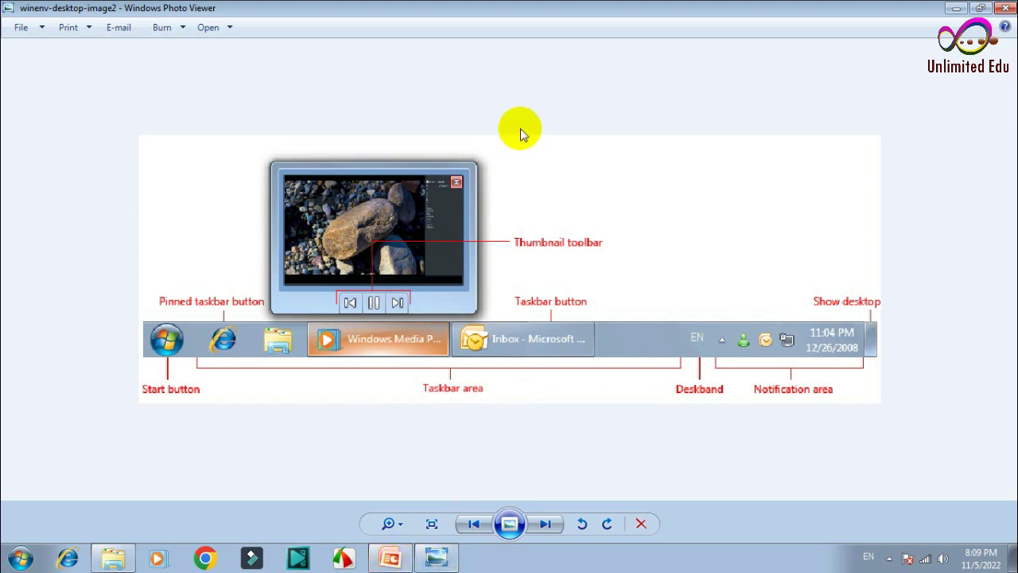
- Minimize and restore the picture window from the taskbar, and examine the status icons and date in the notification area
{"action": "left_click", "coordinate": [406, 276]}
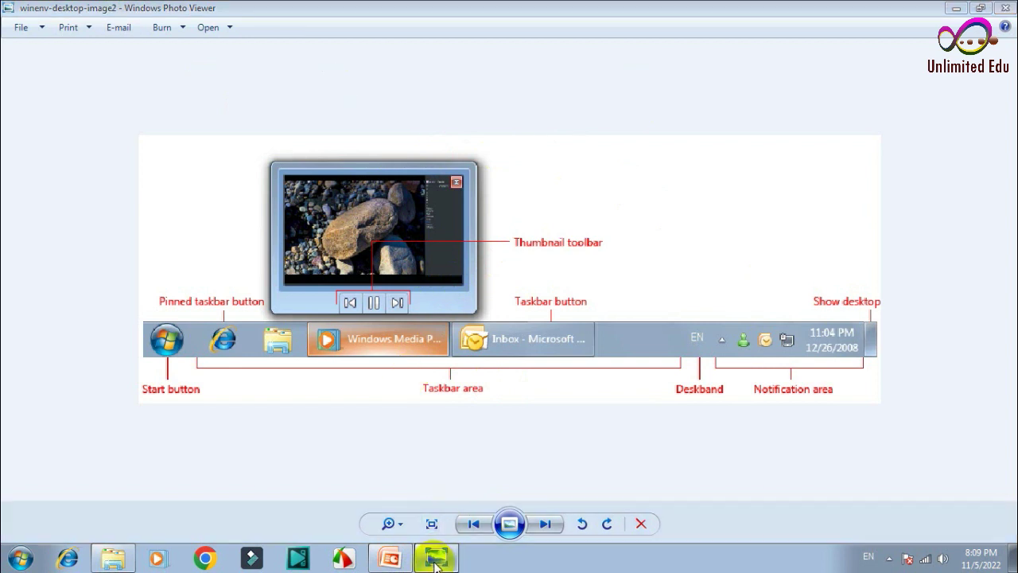
{"action": "left_click", "coordinate": [436, 562]}
{"action": "left_click", "coordinate": [437, 563]}
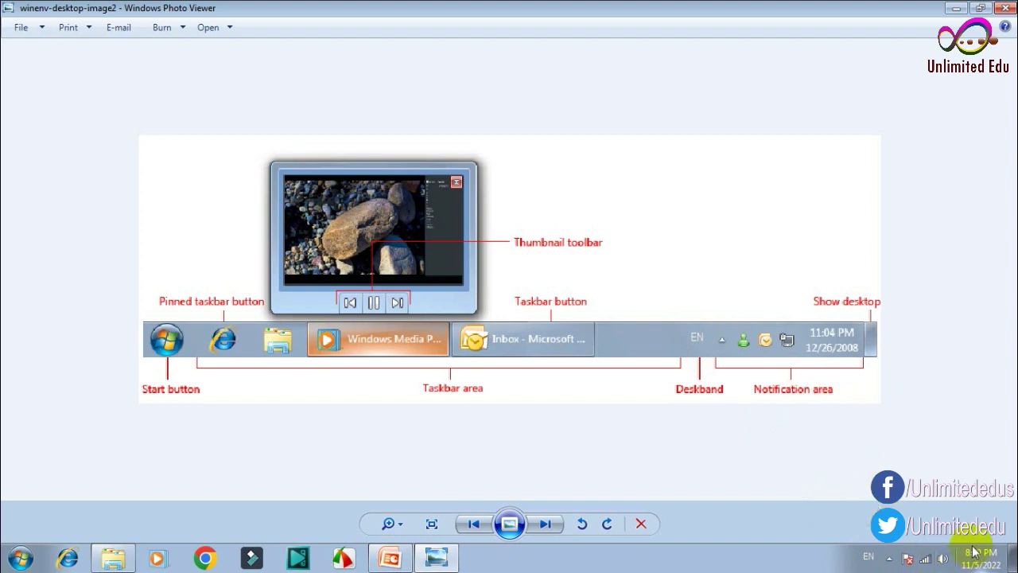
{"action": "mouse_move", "coordinate": [974, 565]}
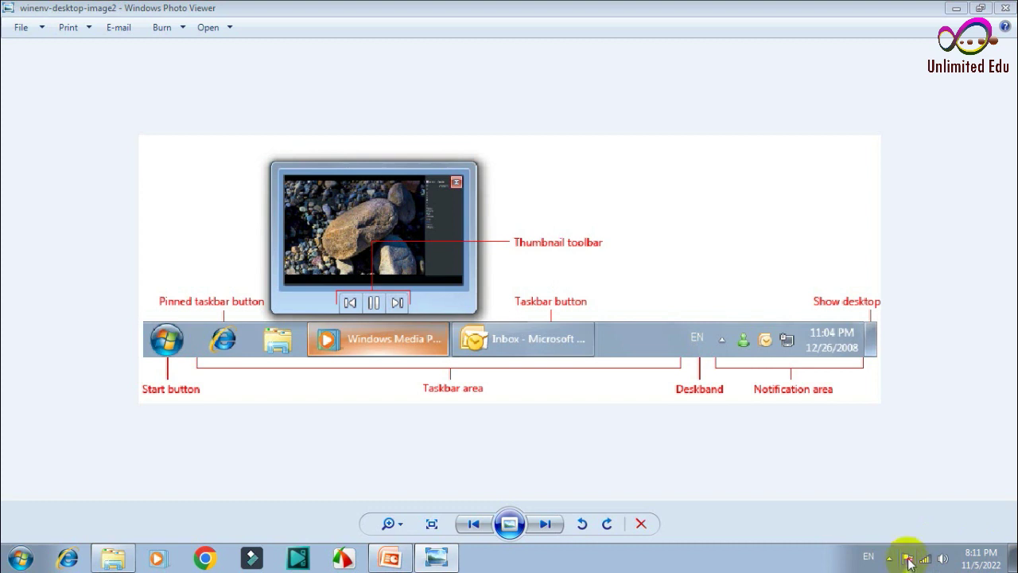
{"action": "mouse_move", "coordinate": [921, 565]}
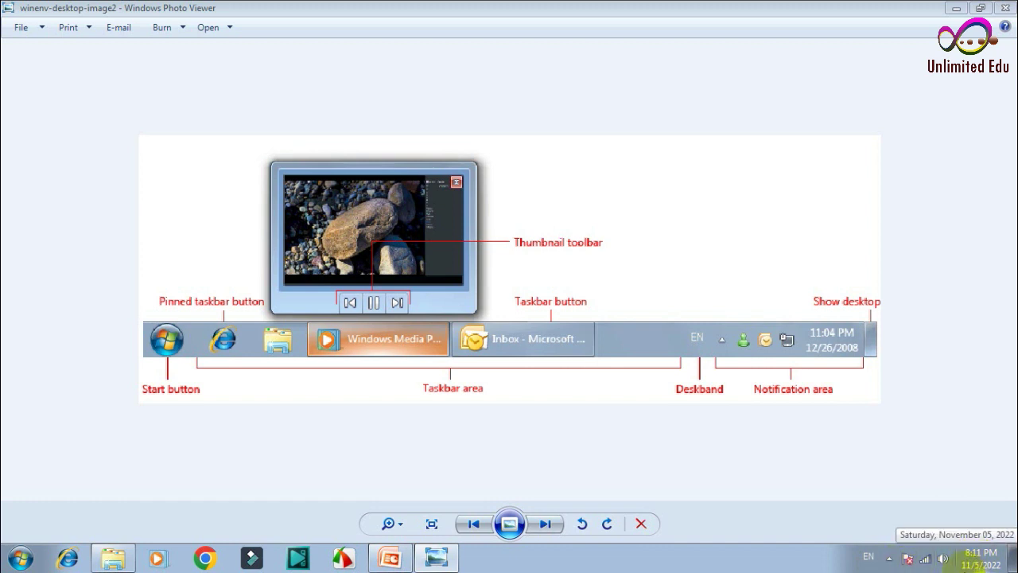
- Close the winenv-desktop-image2 picture and clear any icon selection on the desktop
{"action": "left_click", "coordinate": [1005, 7]}
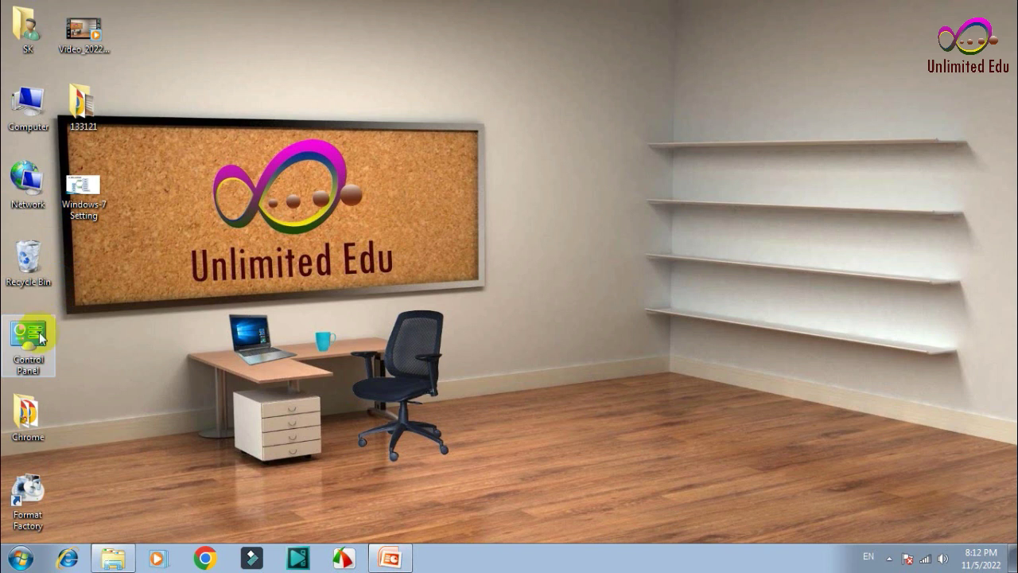
{"action": "left_click", "coordinate": [145, 318]}
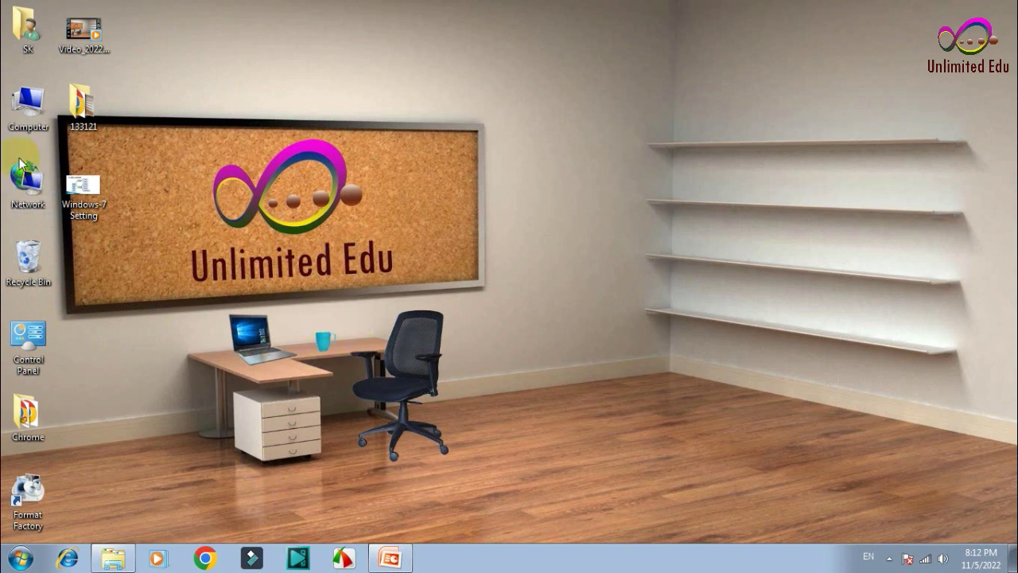
{"action": "left_click", "coordinate": [142, 298]}
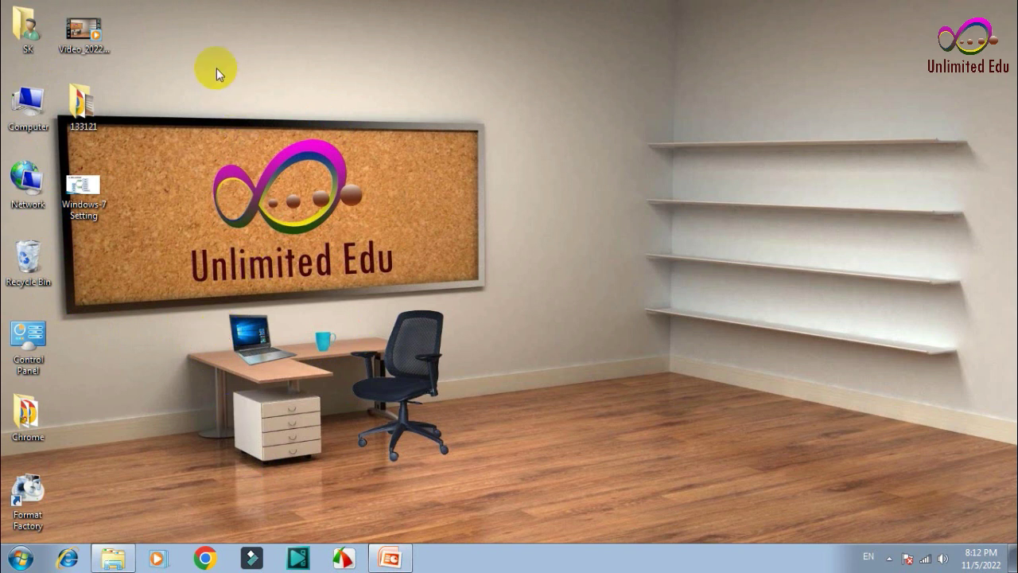
- Open the desktop icon settings from the Personalization window and look over the icons shown on the desktop
{"action": "right_click", "coordinate": [269, 57]}
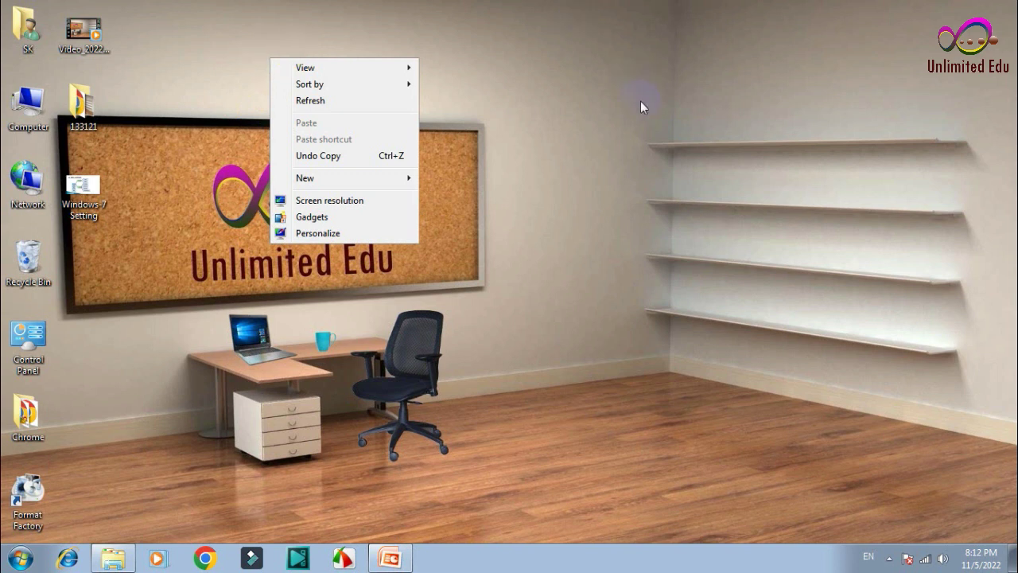
{"action": "left_click", "coordinate": [546, 101]}
{"action": "right_click", "coordinate": [262, 53]}
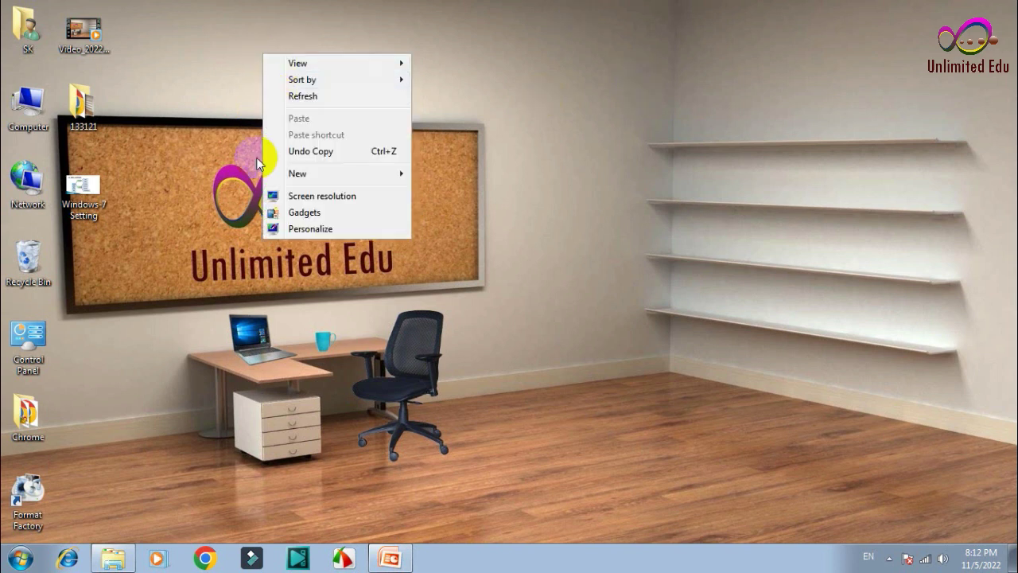
{"action": "left_click", "coordinate": [312, 230]}
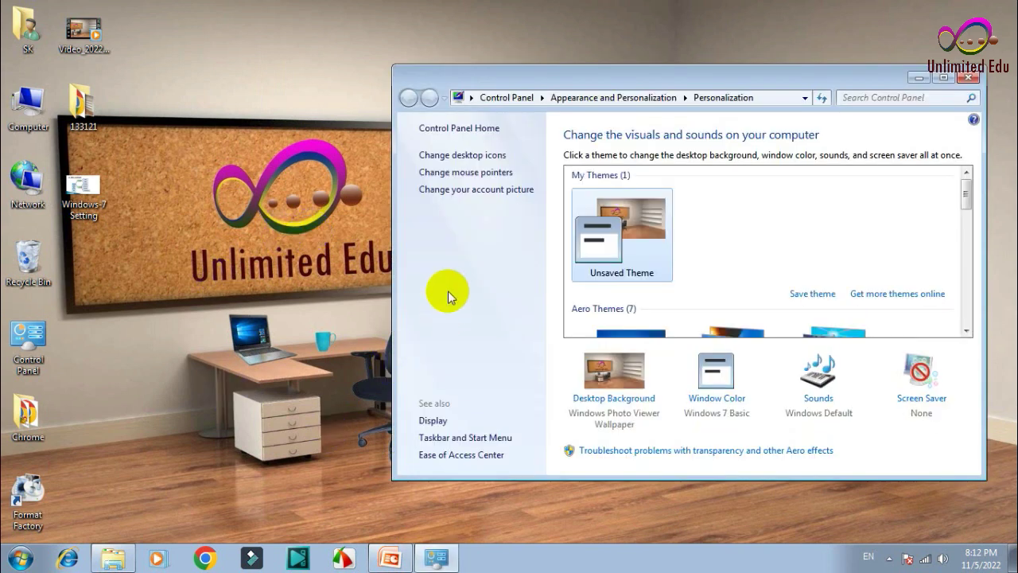
{"action": "left_click", "coordinate": [485, 159]}
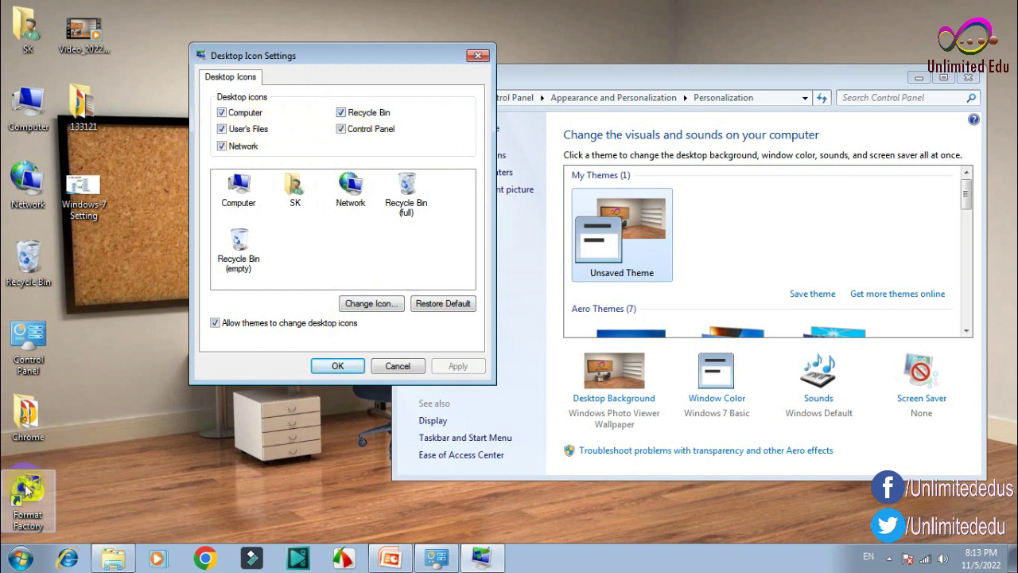
{"action": "left_click", "coordinate": [108, 286]}
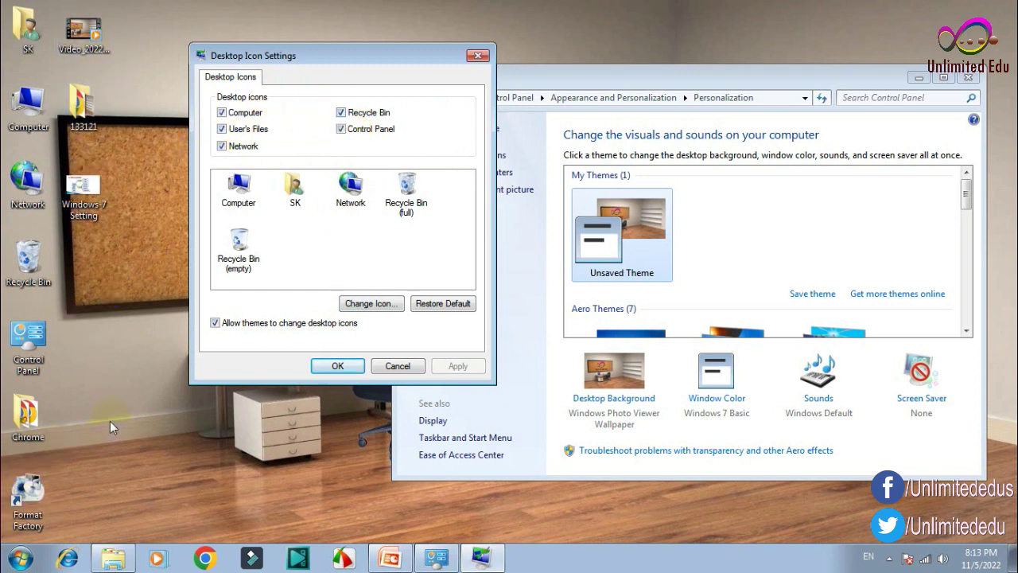
{"action": "left_click", "coordinate": [72, 472]}
{"action": "left_click", "coordinate": [130, 462]}
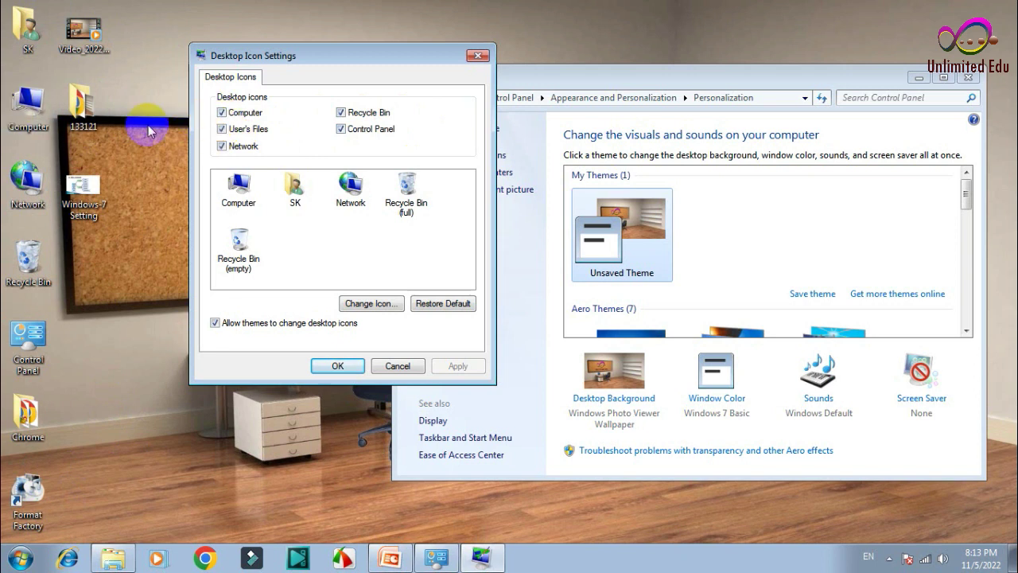
- Hide the Computer icon from the desktop, apply the setting and close the Personalization window
{"action": "left_click", "coordinate": [223, 113]}
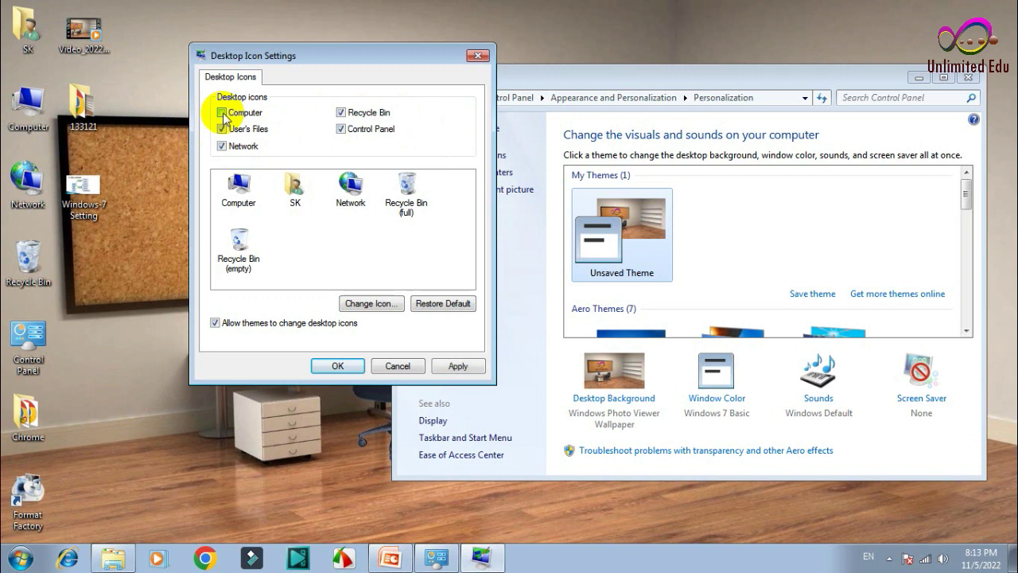
{"action": "left_click", "coordinate": [334, 367]}
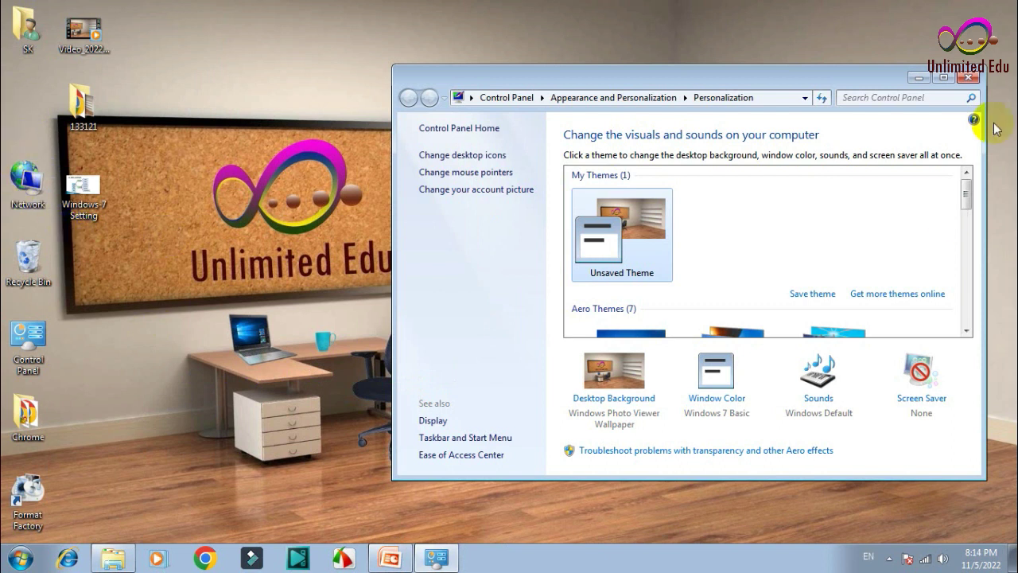
{"action": "left_click", "coordinate": [968, 77]}
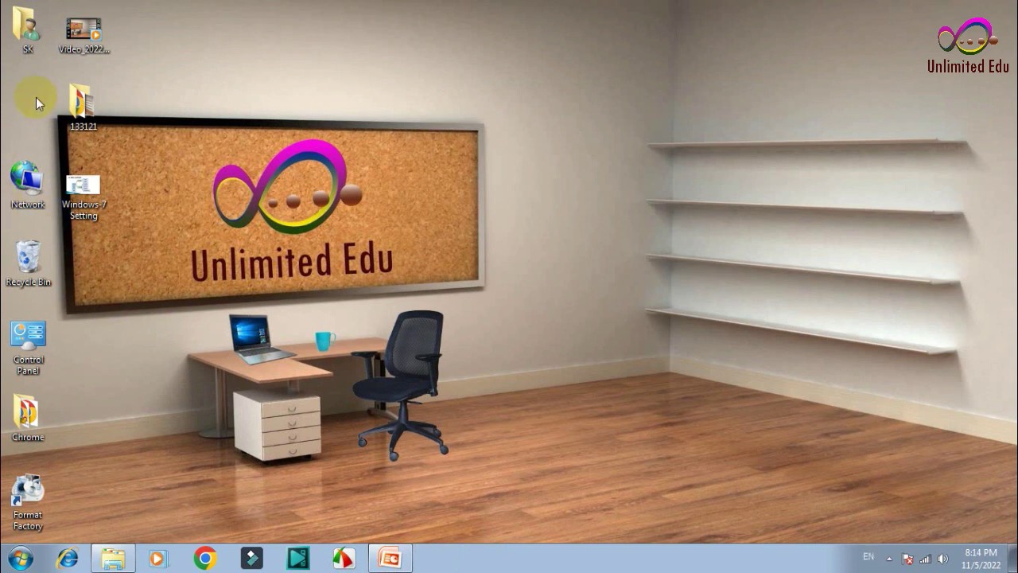
- Restore the Computer icon to the desktop through the desktop icon settings and close the Personalization window
{"action": "right_click", "coordinate": [258, 34]}
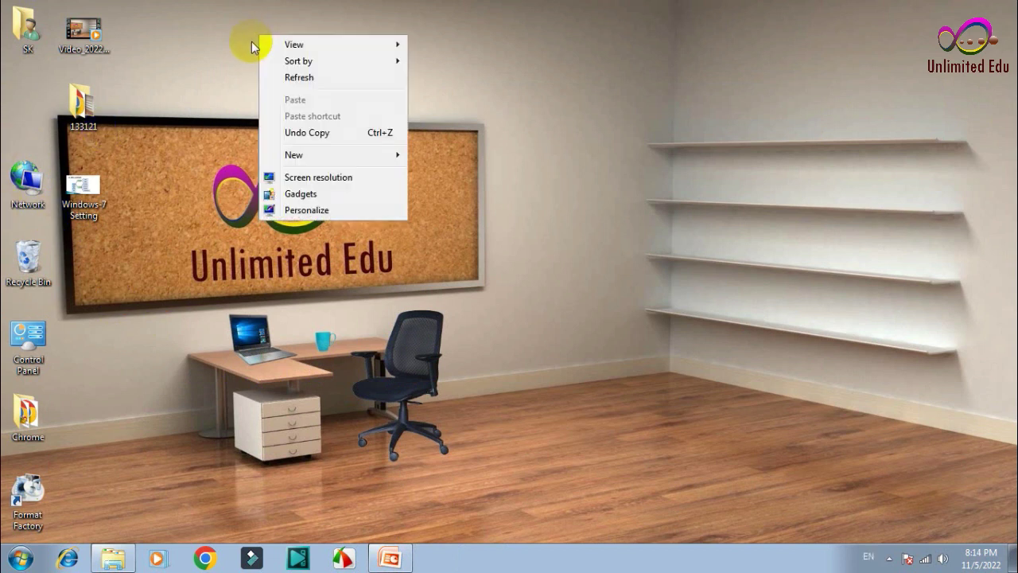
{"action": "left_click", "coordinate": [305, 211]}
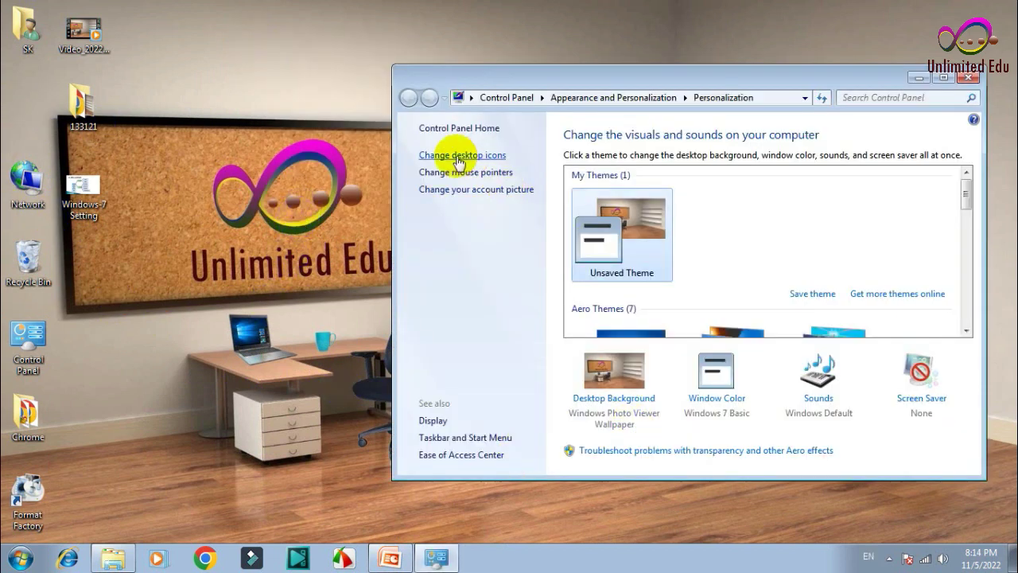
{"action": "left_click", "coordinate": [459, 159]}
{"action": "left_click", "coordinate": [109, 147]}
{"action": "left_click", "coordinate": [214, 398]}
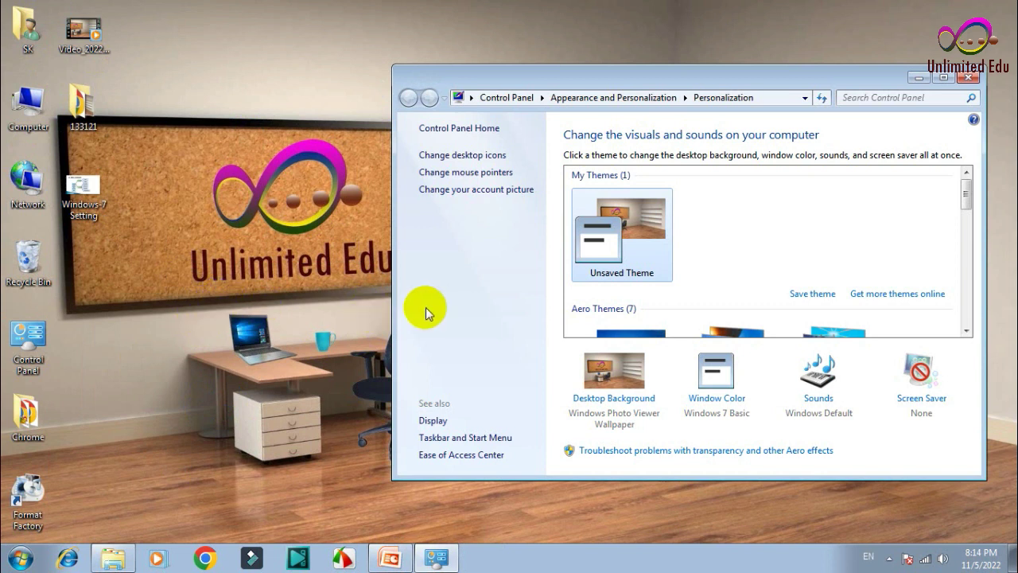
{"action": "left_click", "coordinate": [968, 77]}
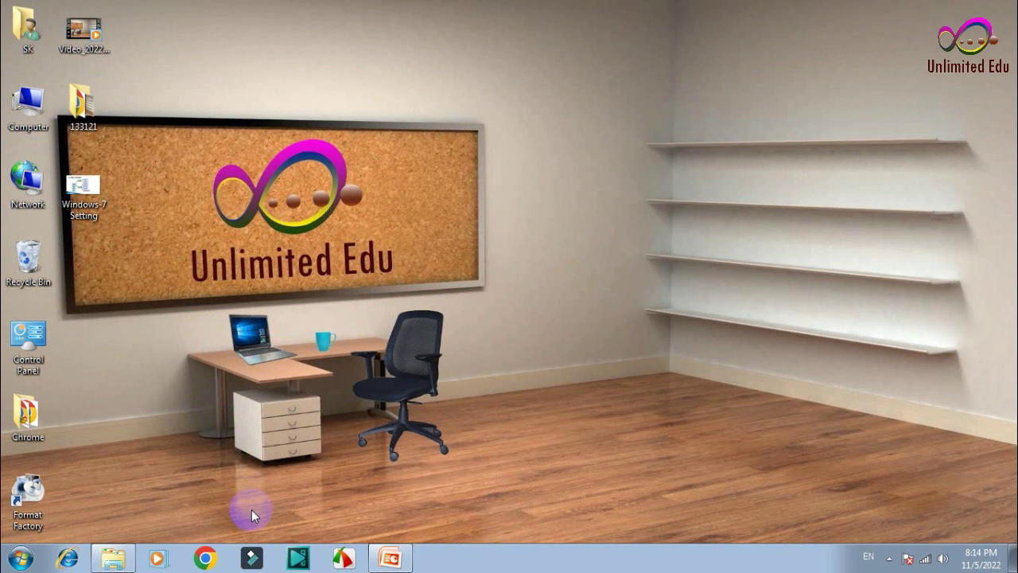
- Set the desktop icons to the Large icons view
{"action": "right_click", "coordinate": [293, 30]}
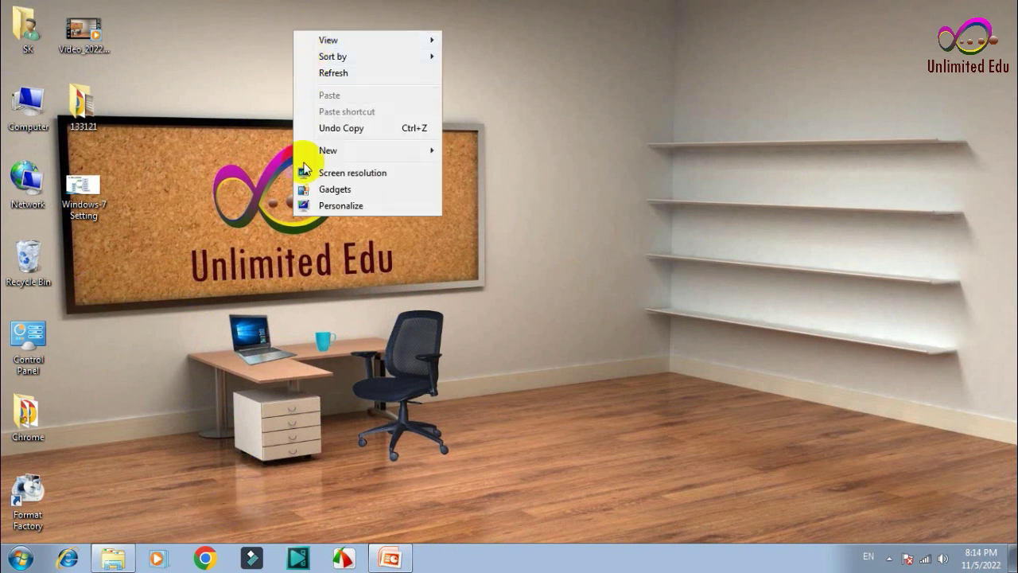
{"action": "left_click", "coordinate": [688, 103]}
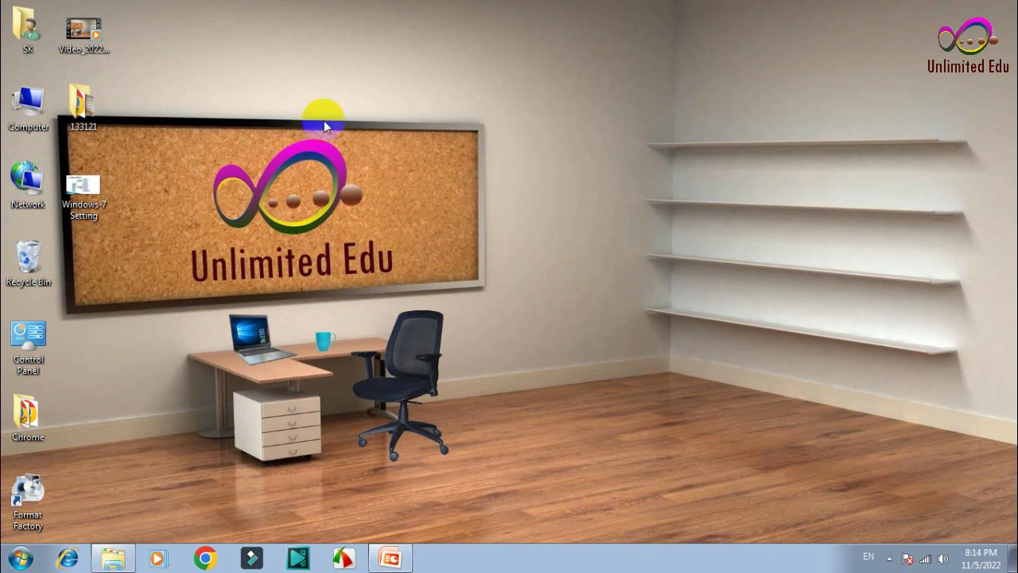
{"action": "right_click", "coordinate": [301, 56]}
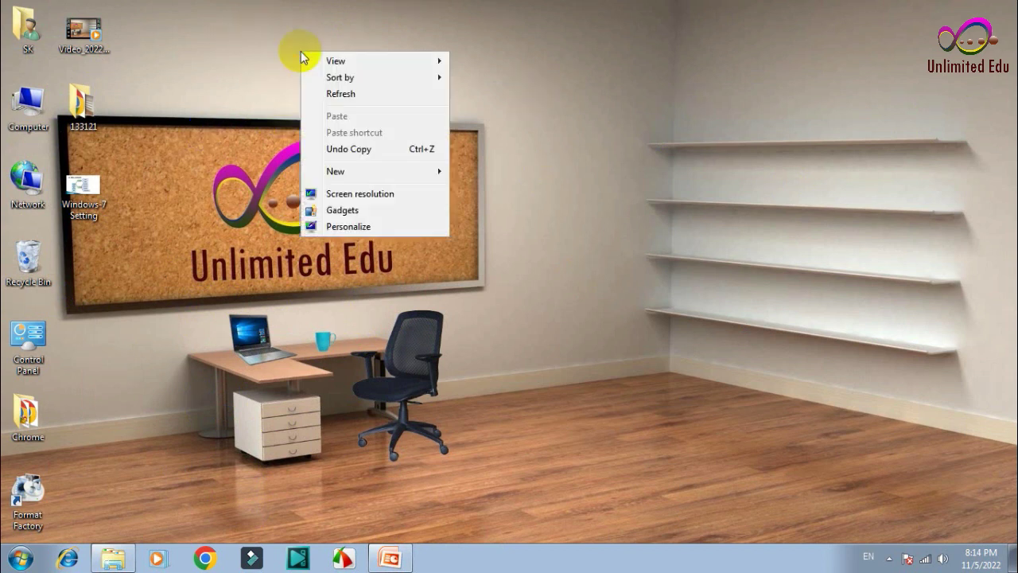
{"action": "mouse_move", "coordinate": [306, 56]}
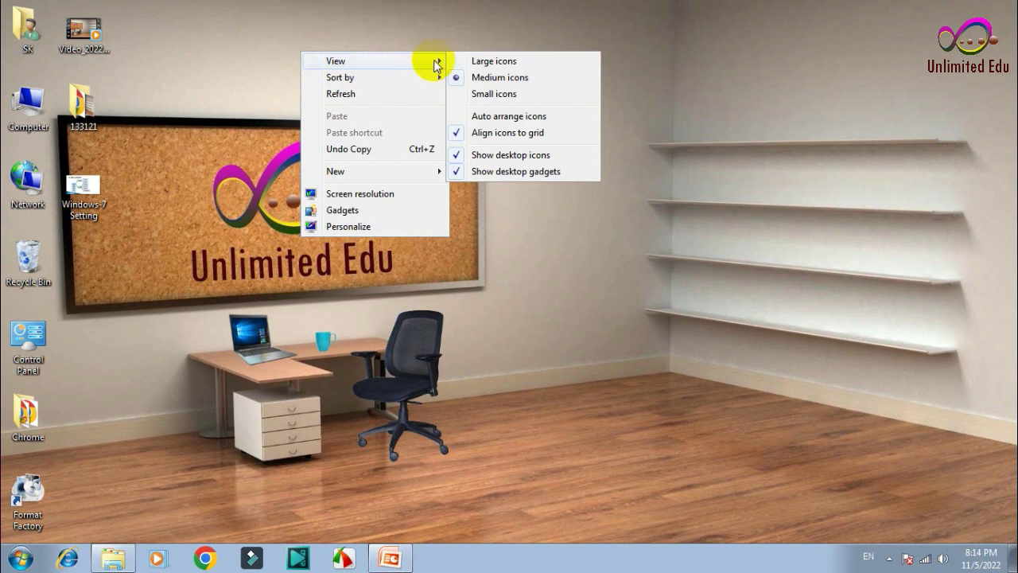
{"action": "left_click", "coordinate": [490, 63]}
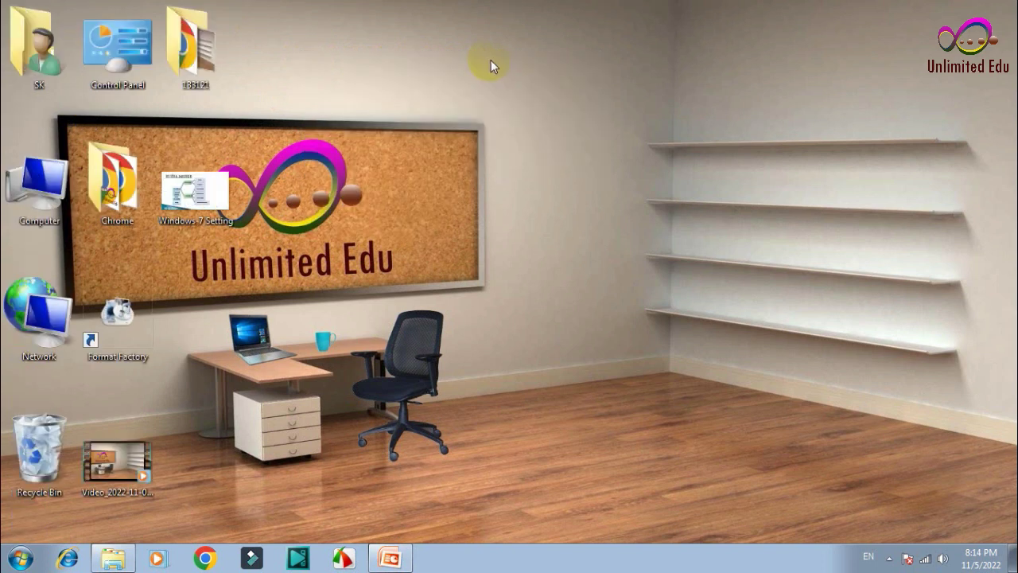
- Change the desktop icons to Medium icons, followed by Small icons
{"action": "right_click", "coordinate": [426, 23]}
{"action": "mouse_move", "coordinate": [514, 33]}
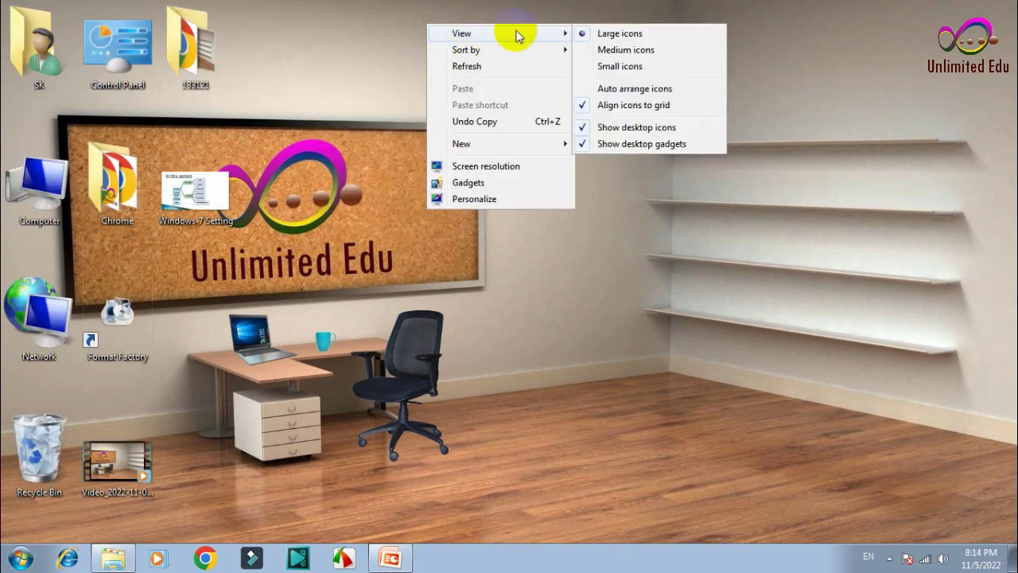
{"action": "left_click", "coordinate": [591, 50]}
{"action": "right_click", "coordinate": [370, 36]}
{"action": "mouse_move", "coordinate": [382, 44]}
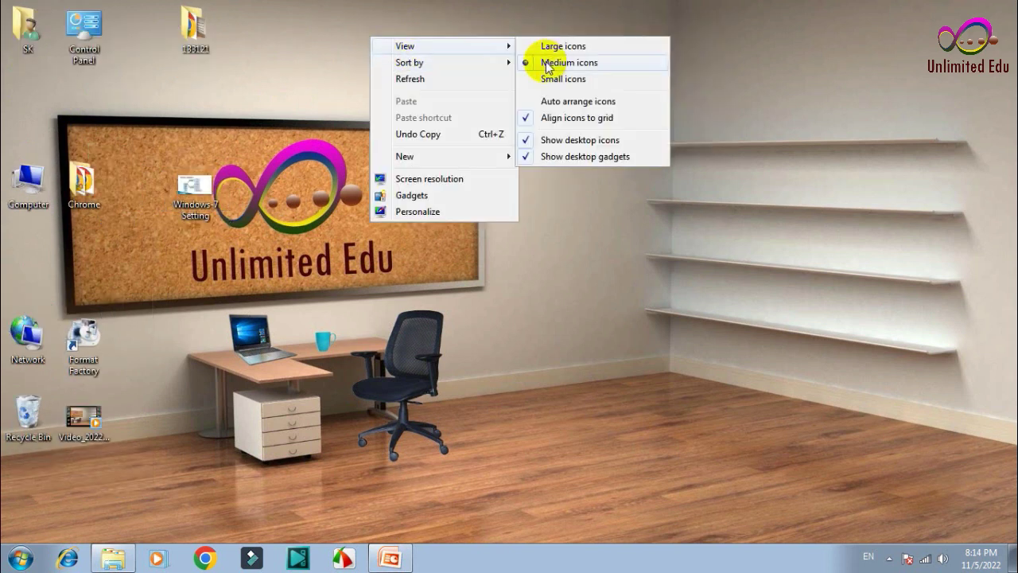
{"action": "left_click", "coordinate": [536, 79]}
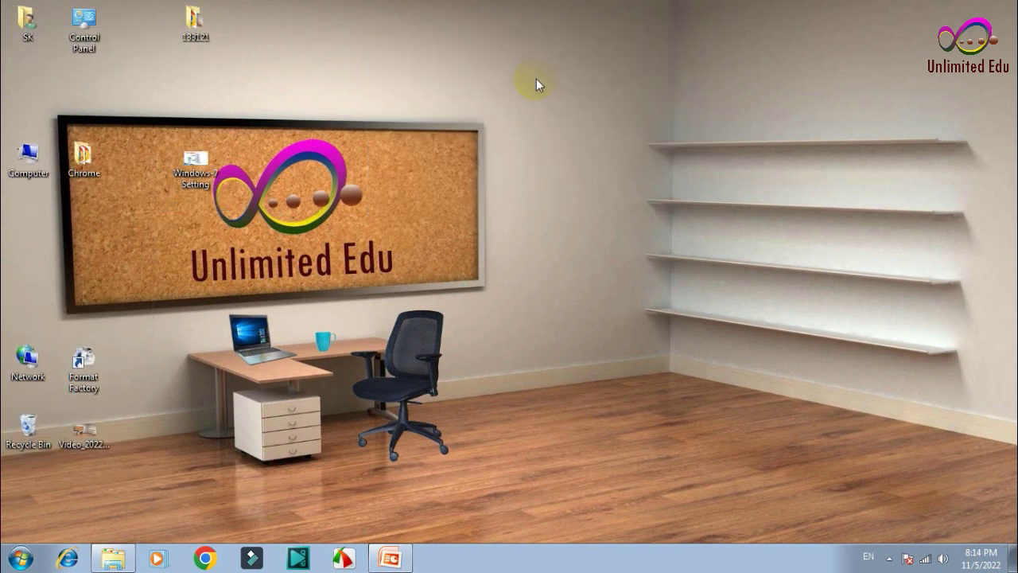
- Turn on Auto arrange icons for the desktop
{"action": "right_click", "coordinate": [359, 42]}
{"action": "mouse_move", "coordinate": [439, 47]}
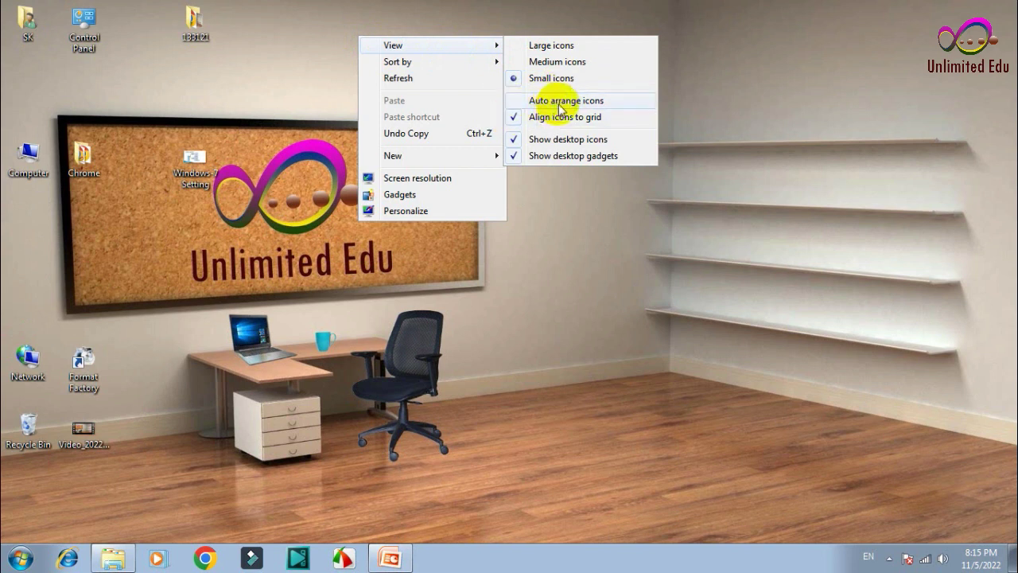
{"action": "left_click", "coordinate": [528, 101]}
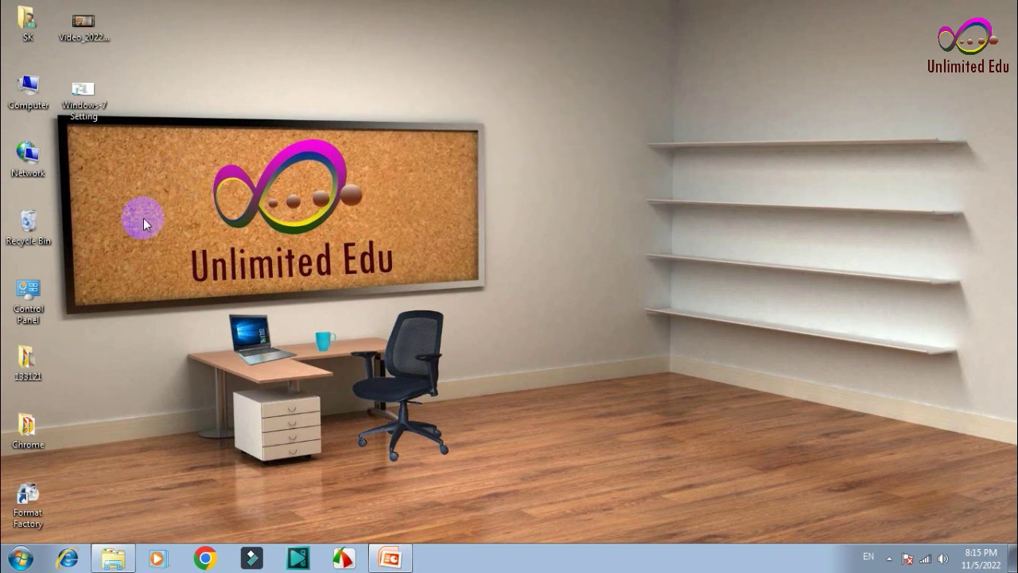
- Try to move the Computer, Network and Recycle Bin icons out to the empty desktop area and clear the selection
{"action": "left_click_drag", "start_coordinate": [6, 68], "coordinate": [141, 171]}
{"action": "left_click_drag", "start_coordinate": [91, 102], "coordinate": [600, 207]}
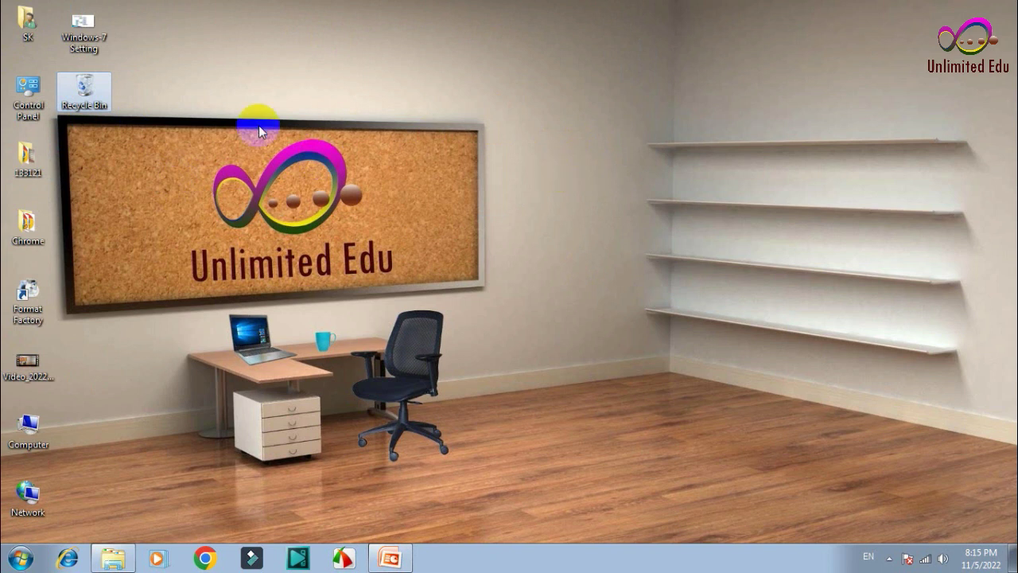
{"action": "left_click", "coordinate": [191, 52]}
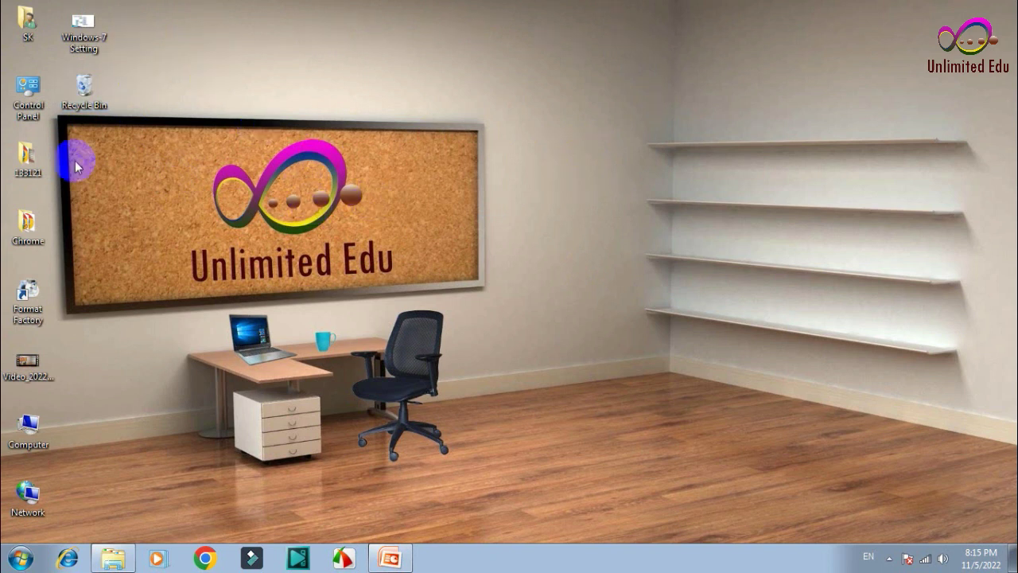
- Turn off Auto arrange icons and move the Recycle Bin, Control Panel and 133121 icons to the open desktop area
{"action": "right_click", "coordinate": [284, 36]}
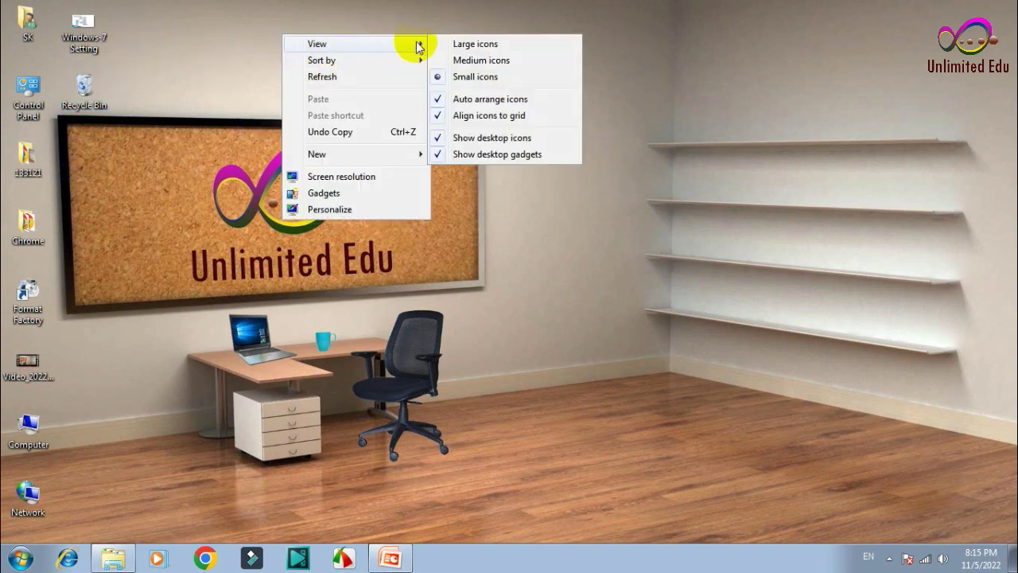
{"action": "left_click", "coordinate": [455, 103]}
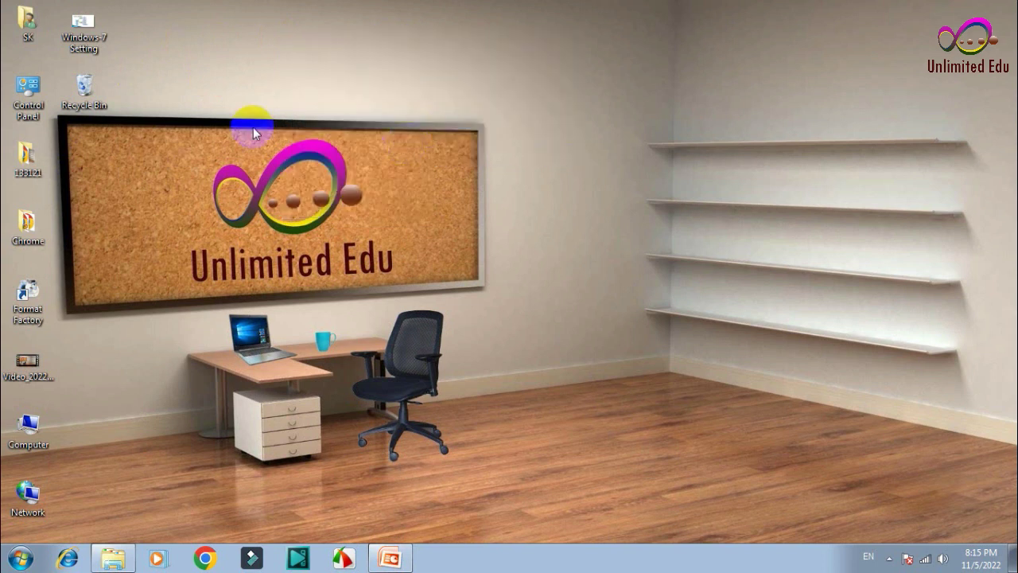
{"action": "left_click_drag", "start_coordinate": [202, 162], "coordinate": [698, 225]}
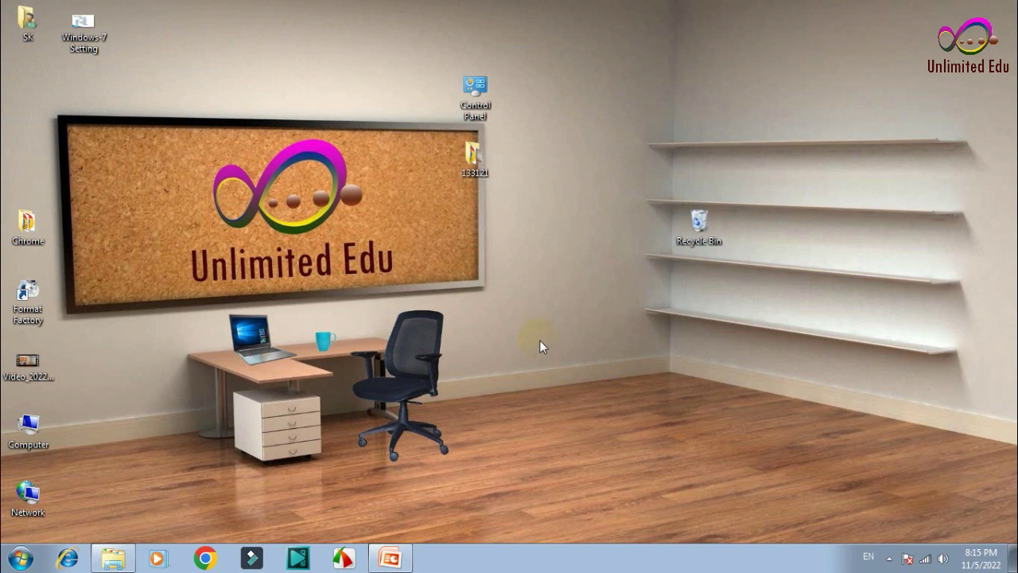
- Re-enable Auto arrange icons and try to move the Control Panel icon out of its column
{"action": "right_click", "coordinate": [307, 67]}
{"action": "mouse_move", "coordinate": [366, 70]}
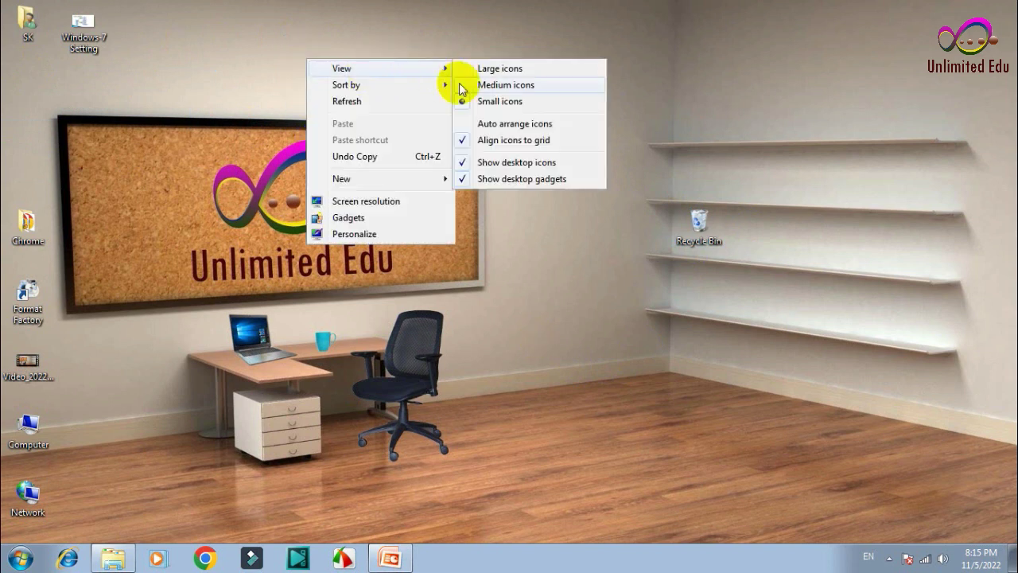
{"action": "left_click", "coordinate": [470, 128]}
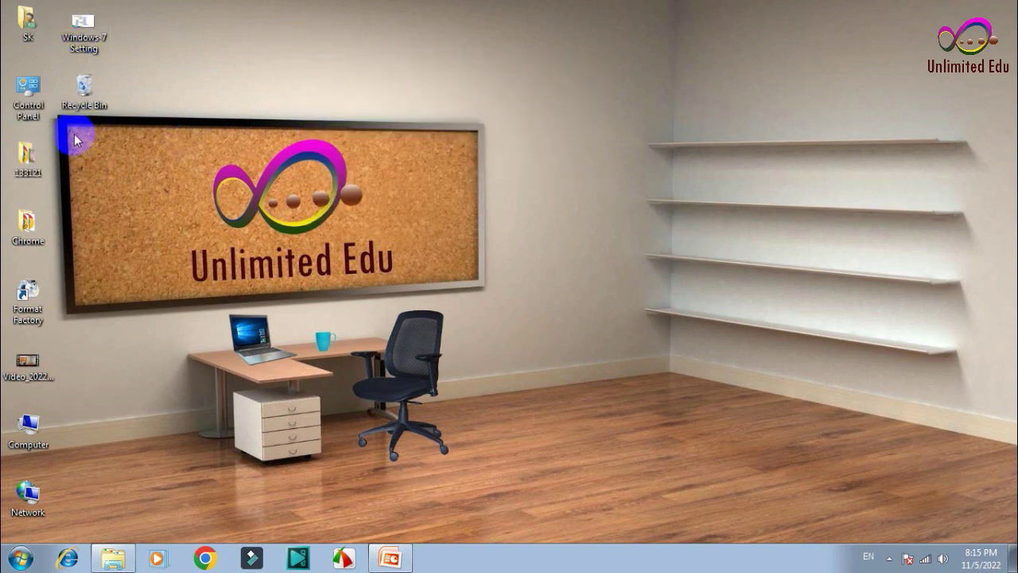
{"action": "left_click_drag", "start_coordinate": [49, 97], "coordinate": [92, 112]}
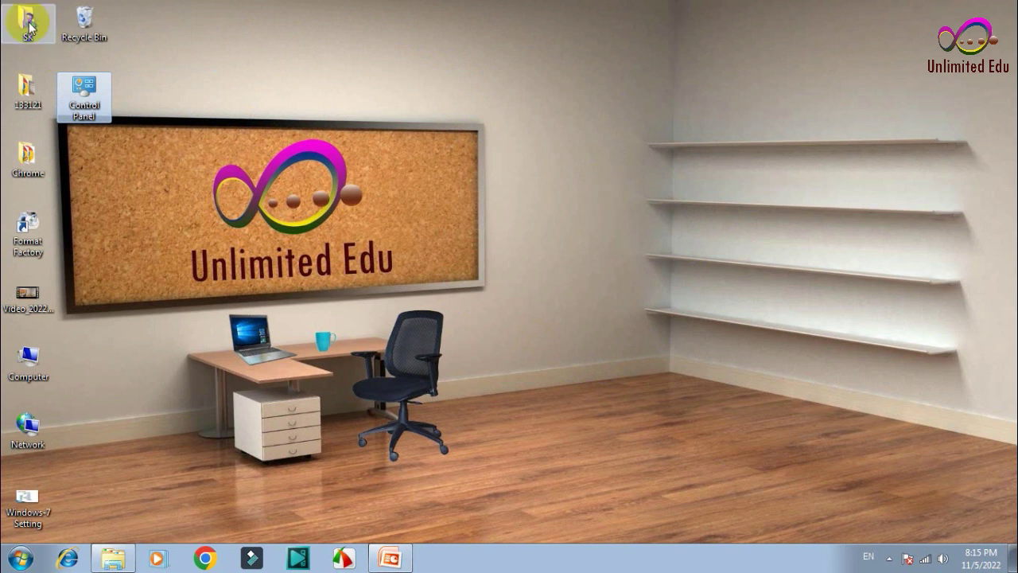
- Disable both Auto arrange icons and Align icons to grid for the desktop
{"action": "right_click", "coordinate": [331, 22]}
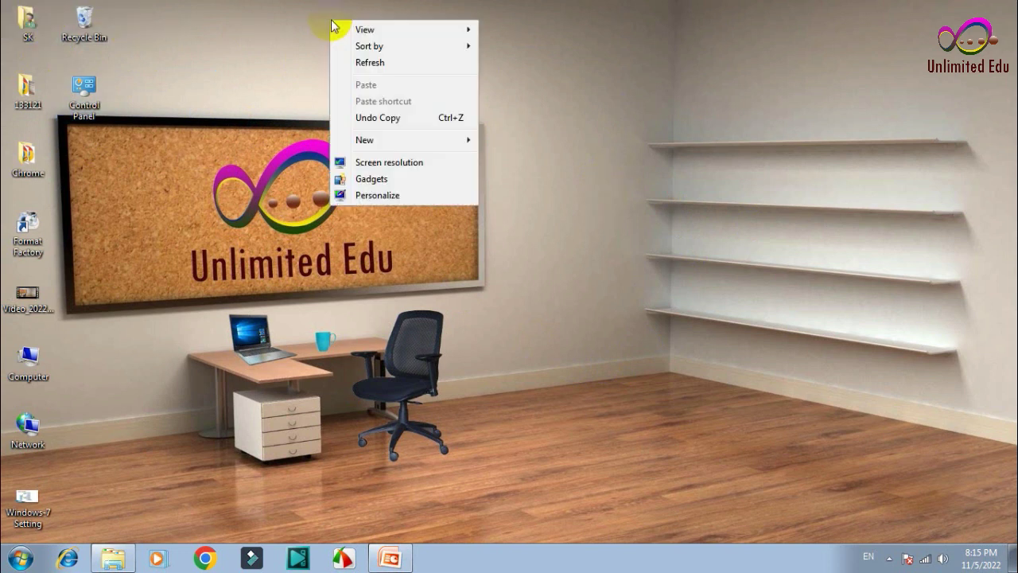
{"action": "mouse_move", "coordinate": [390, 32]}
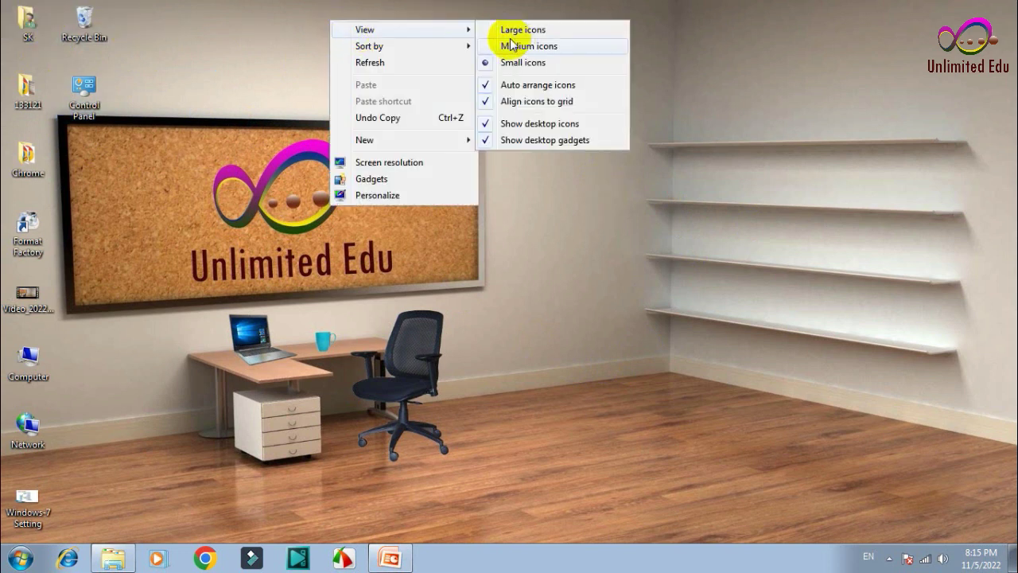
{"action": "left_click", "coordinate": [482, 85]}
{"action": "right_click", "coordinate": [393, 44]}
{"action": "mouse_move", "coordinate": [493, 57]}
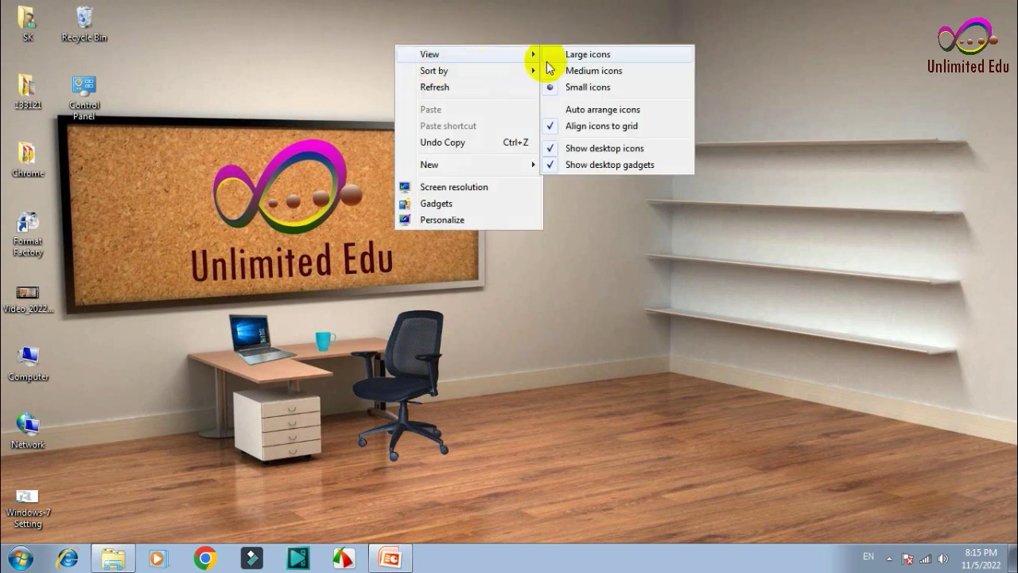
{"action": "left_click", "coordinate": [552, 130]}
- Turn Align icons to grid back on for the desktop
{"action": "right_click", "coordinate": [439, 67]}
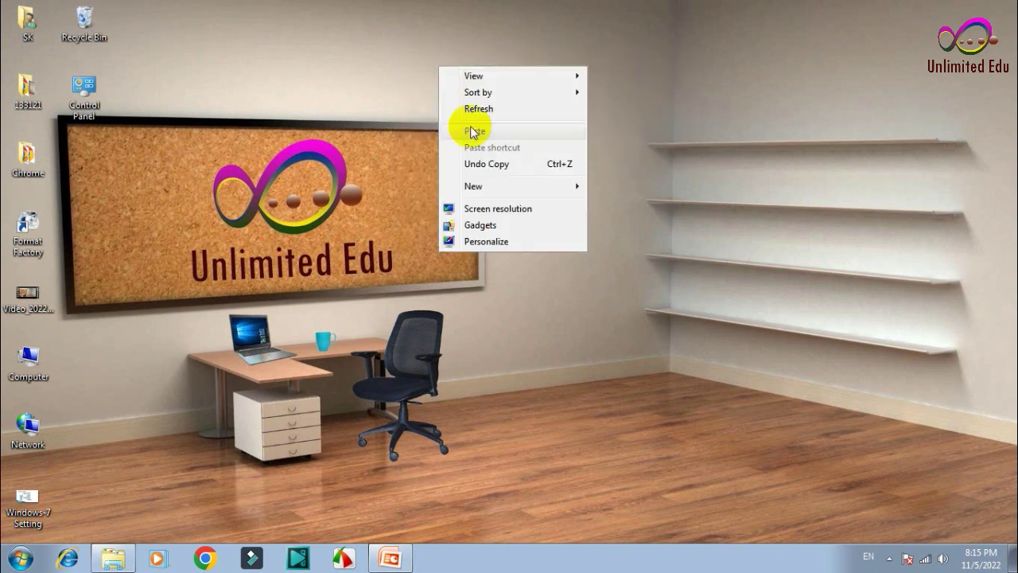
{"action": "mouse_move", "coordinate": [544, 78]}
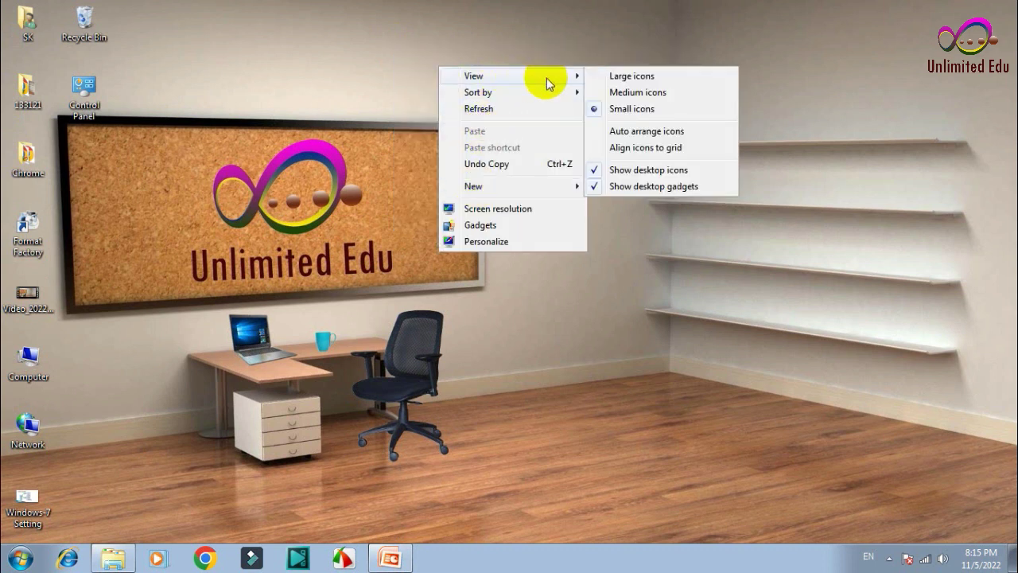
{"action": "left_click", "coordinate": [603, 148]}
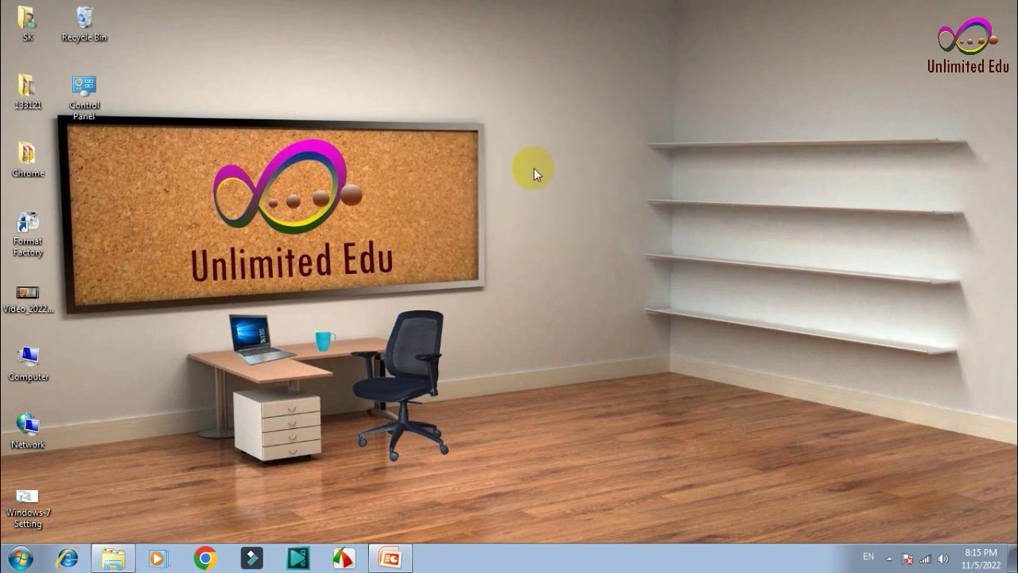
- Hide all desktop icons and show them again with the Show desktop icons option
{"action": "right_click", "coordinate": [337, 54]}
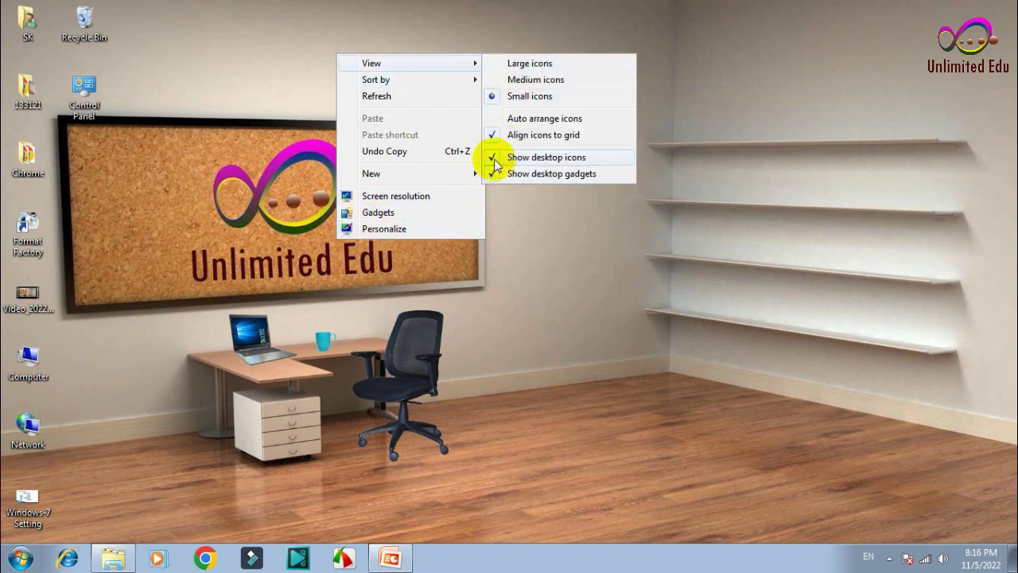
{"action": "left_click", "coordinate": [496, 157]}
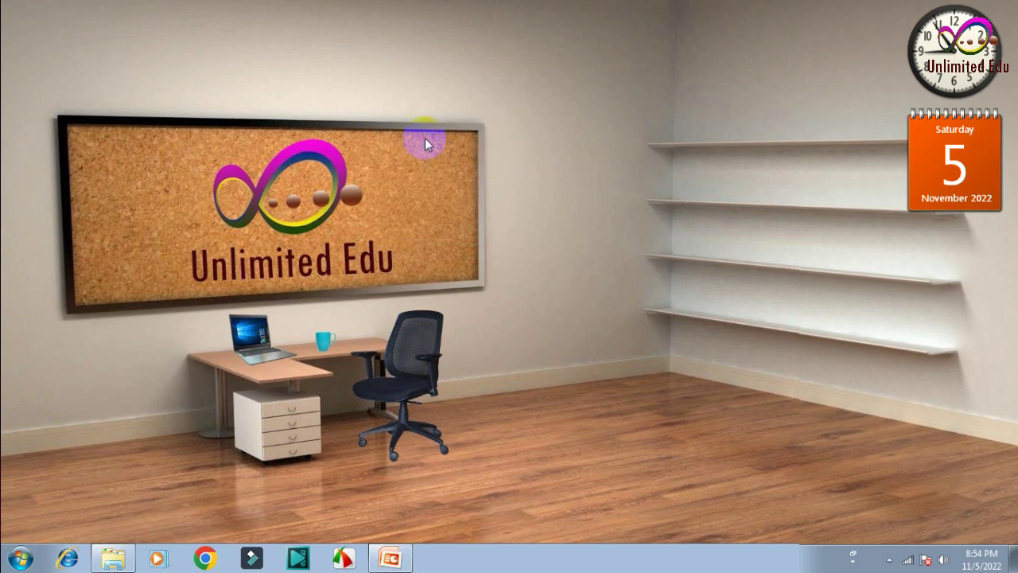
{"action": "right_click", "coordinate": [381, 60]}
{"action": "left_click", "coordinate": [221, 73]}
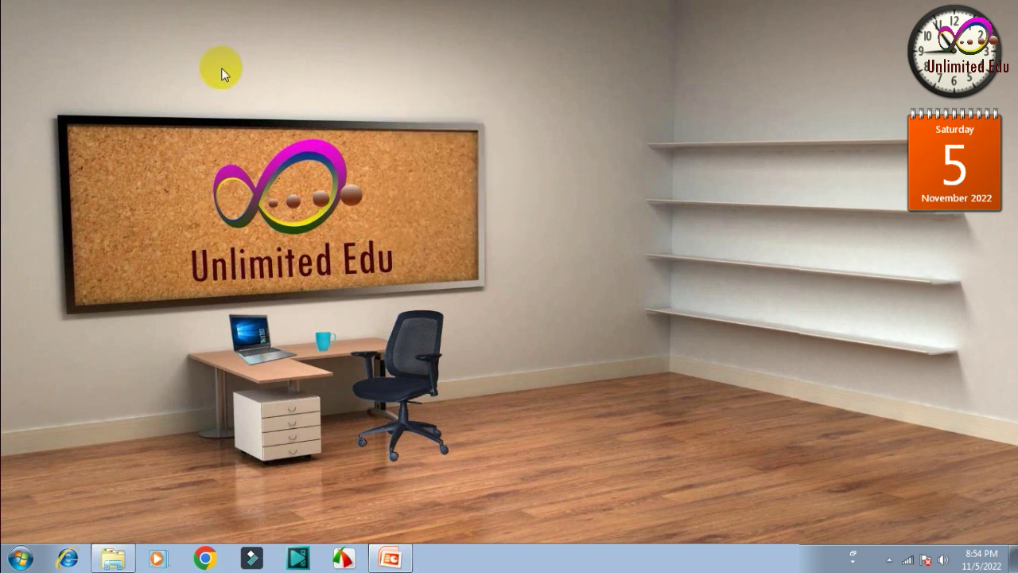
{"action": "right_click", "coordinate": [311, 23]}
{"action": "mouse_move", "coordinate": [390, 32]}
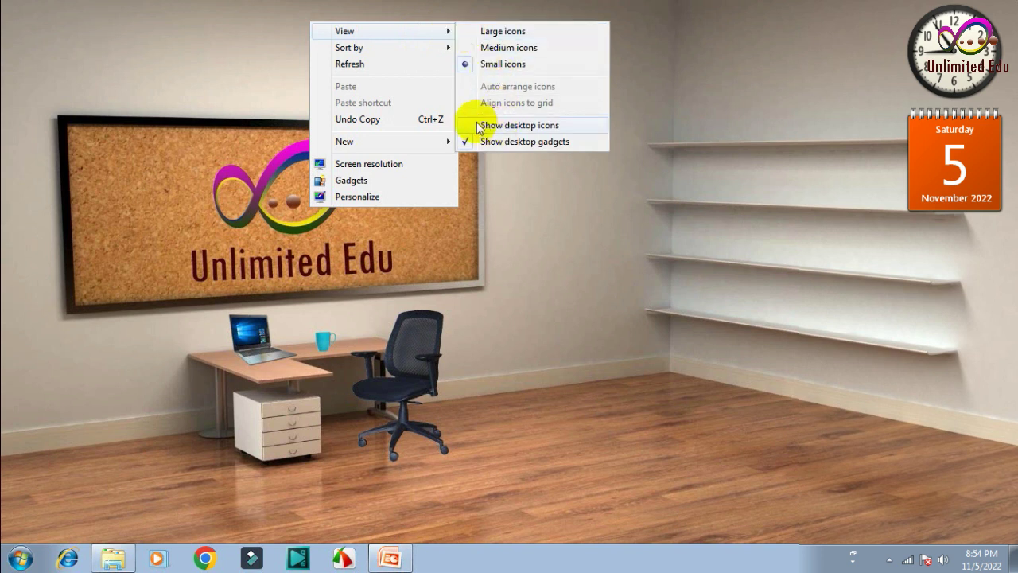
{"action": "left_click", "coordinate": [479, 126]}
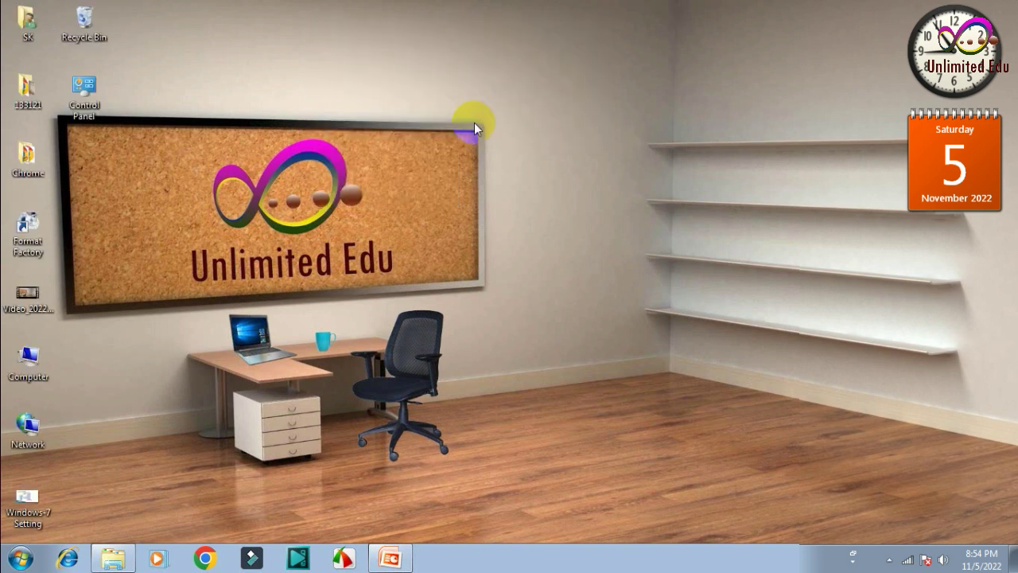
- Hide the clock and calendar desktop gadgets and show them again with the Show desktop gadgets option
{"action": "right_click", "coordinate": [280, 41]}
{"action": "mouse_move", "coordinate": [435, 58]}
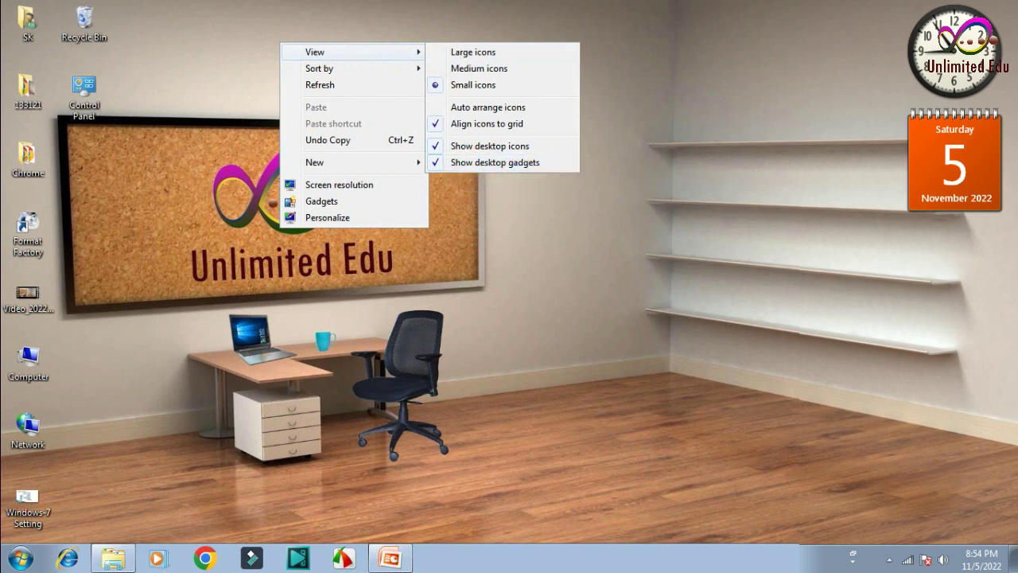
{"action": "left_click", "coordinate": [791, 328]}
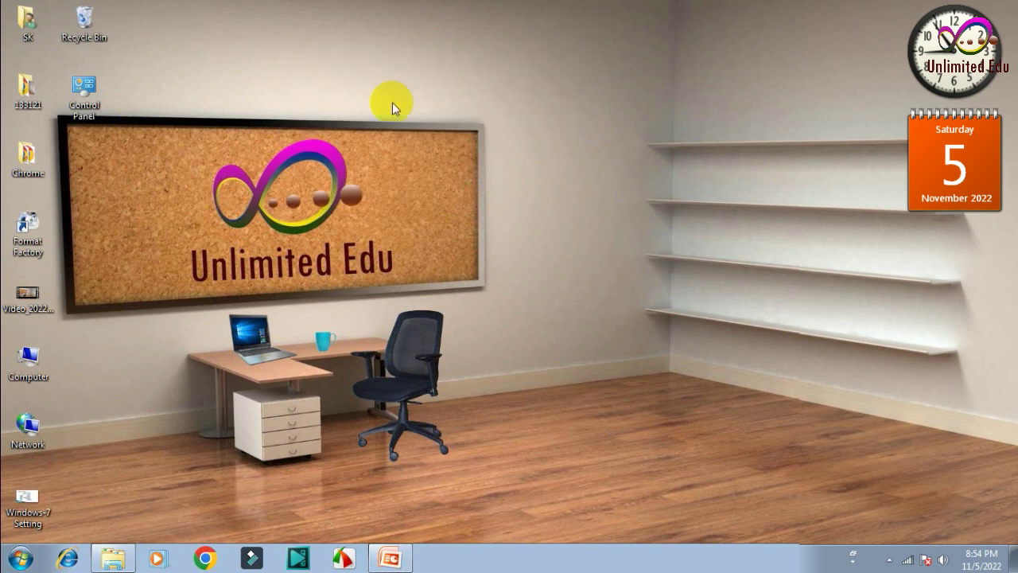
{"action": "right_click", "coordinate": [389, 64]}
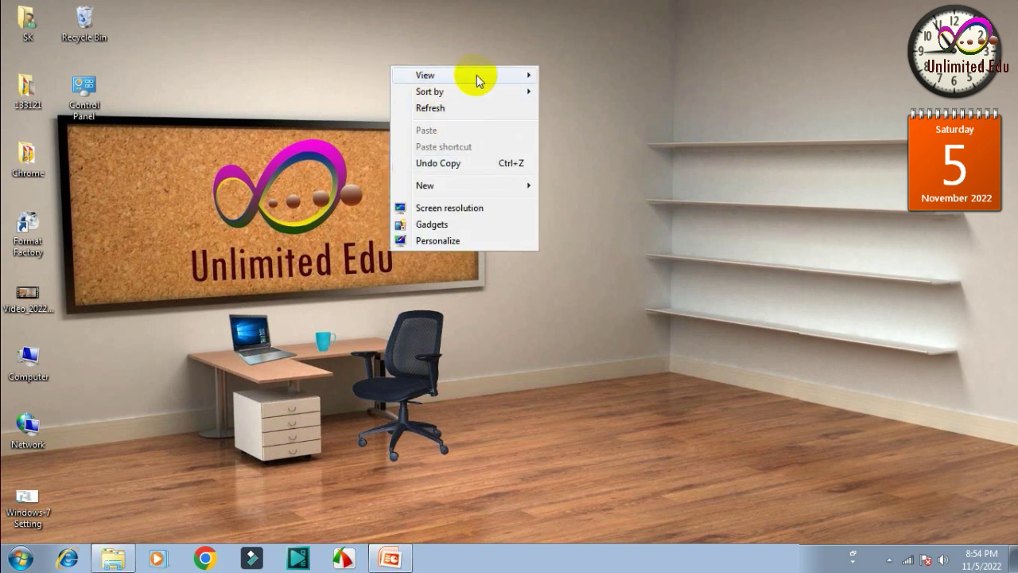
{"action": "mouse_move", "coordinate": [478, 80]}
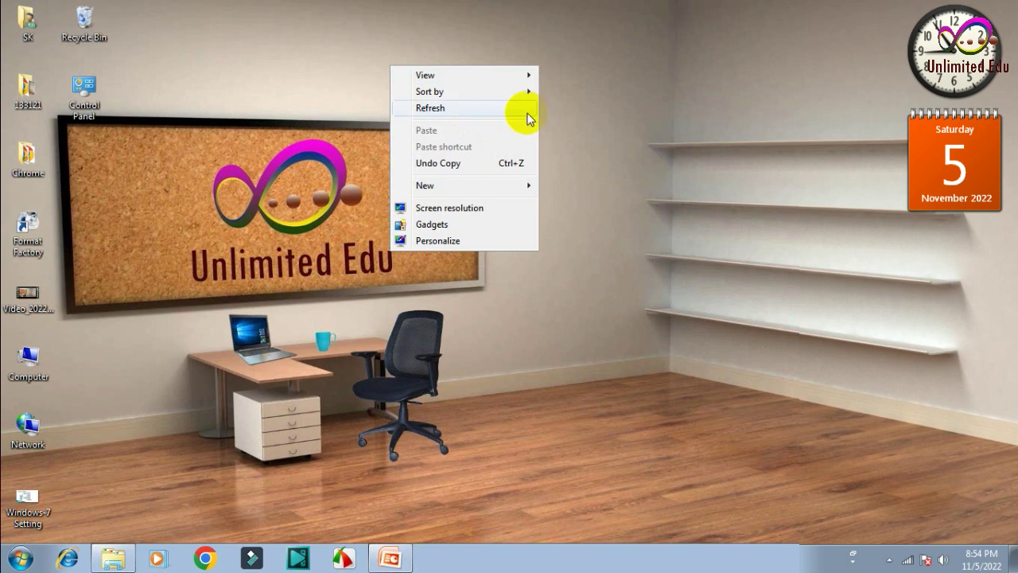
{"action": "mouse_move", "coordinate": [529, 78]}
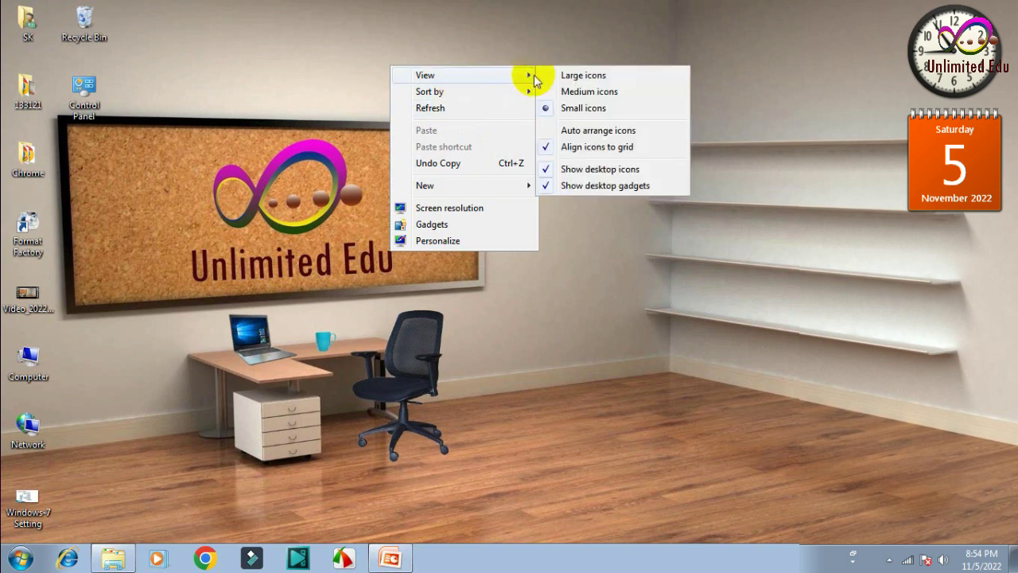
{"action": "left_click", "coordinate": [549, 185]}
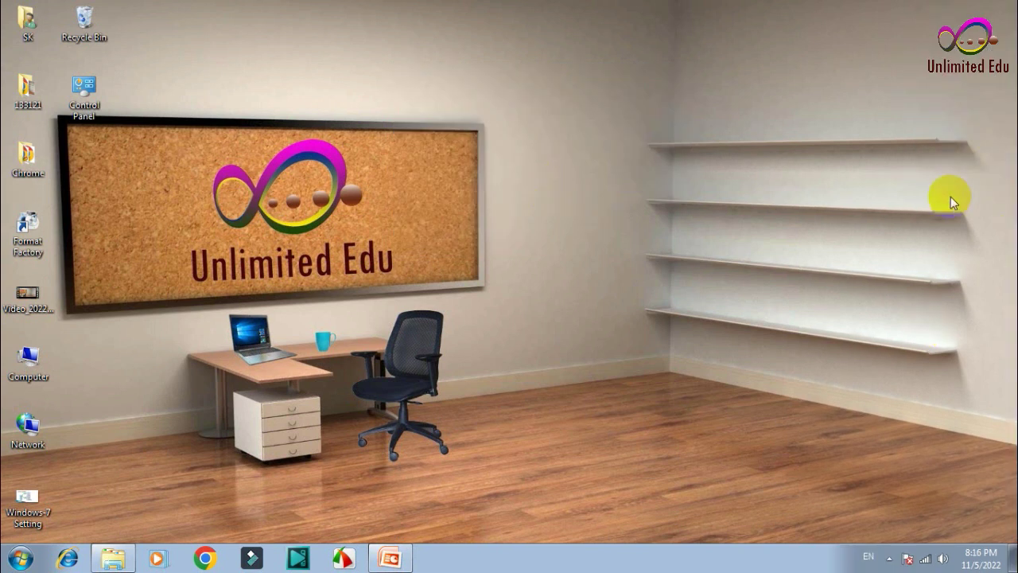
{"action": "right_click", "coordinate": [408, 102]}
{"action": "mouse_move", "coordinate": [499, 111]}
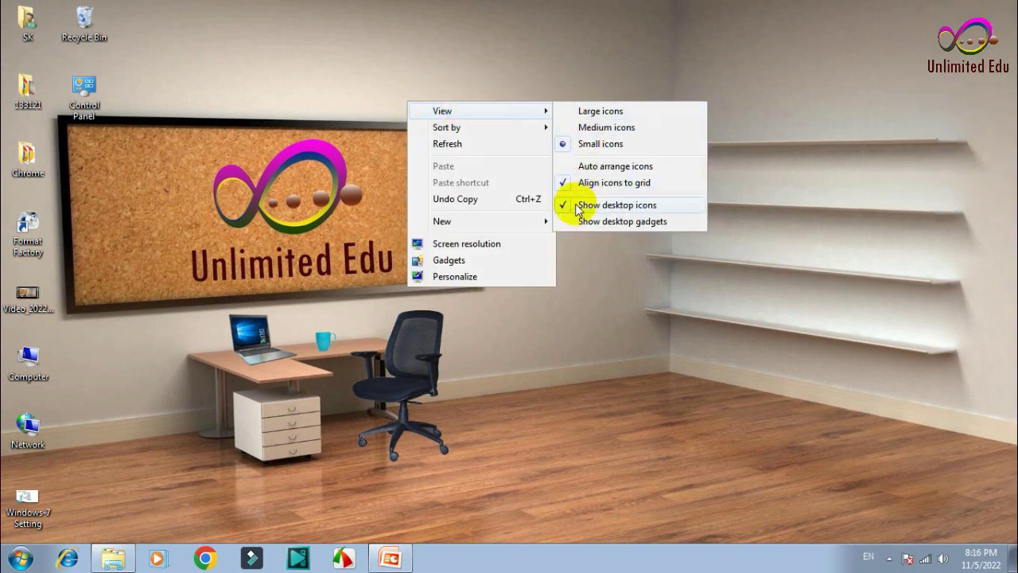
{"action": "left_click", "coordinate": [572, 225]}
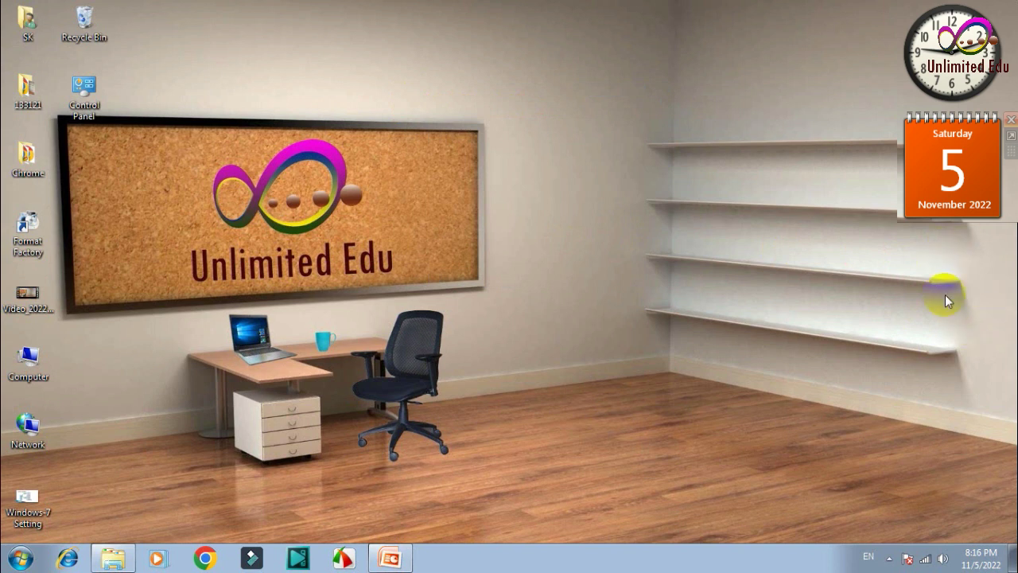
- Add the Currency gadget to the desktop from the gadget gallery and close the gallery
{"action": "right_click", "coordinate": [753, 167]}
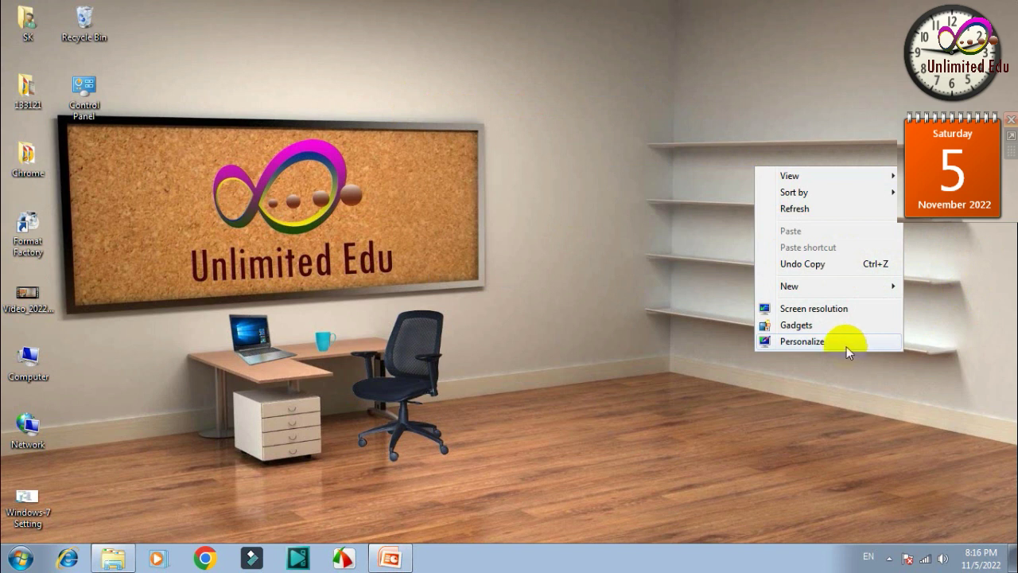
{"action": "left_click", "coordinate": [848, 268]}
{"action": "right_click", "coordinate": [771, 233]}
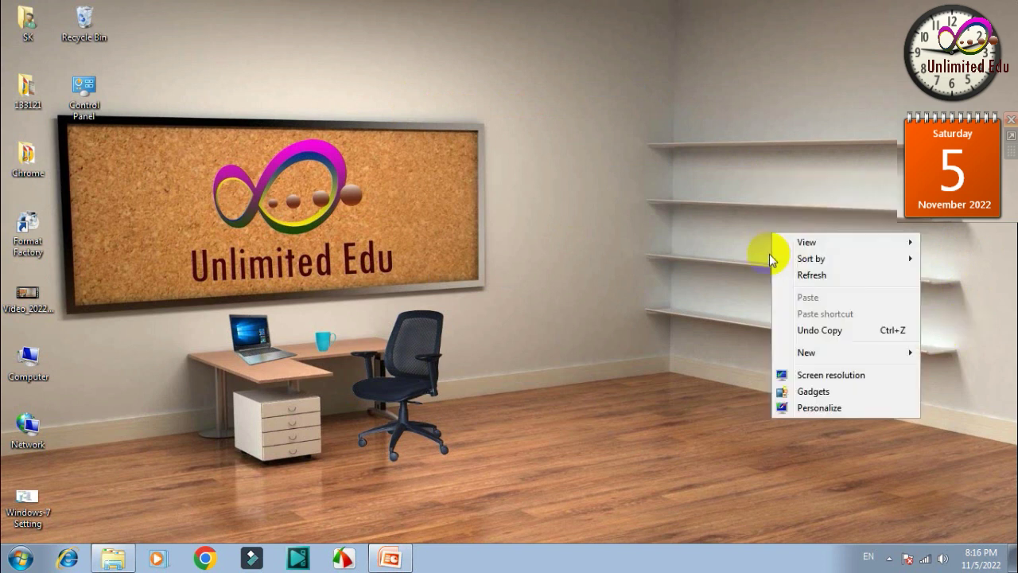
{"action": "left_click", "coordinate": [809, 394]}
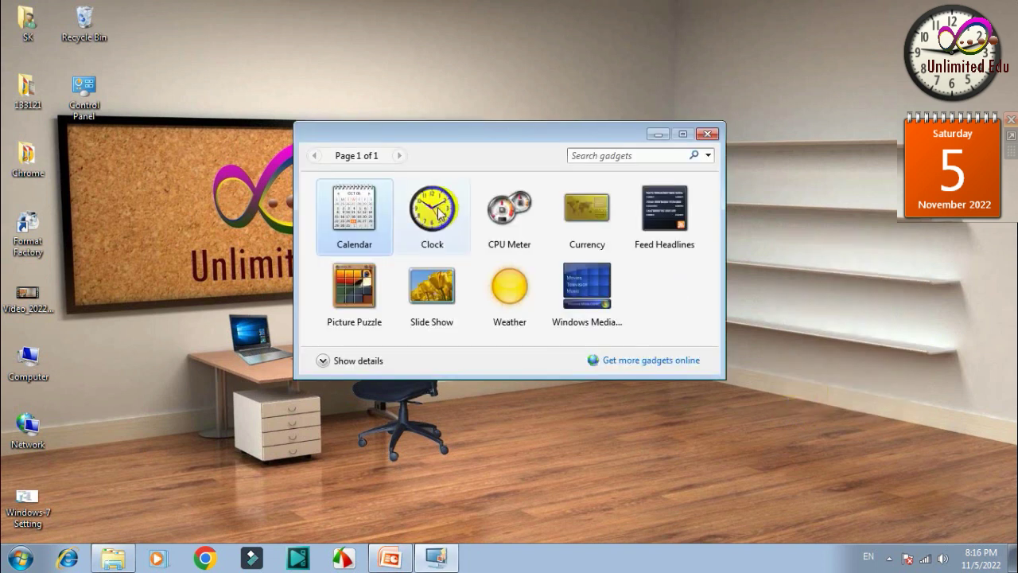
{"action": "right_click", "coordinate": [577, 215]}
{"action": "left_click", "coordinate": [606, 224]}
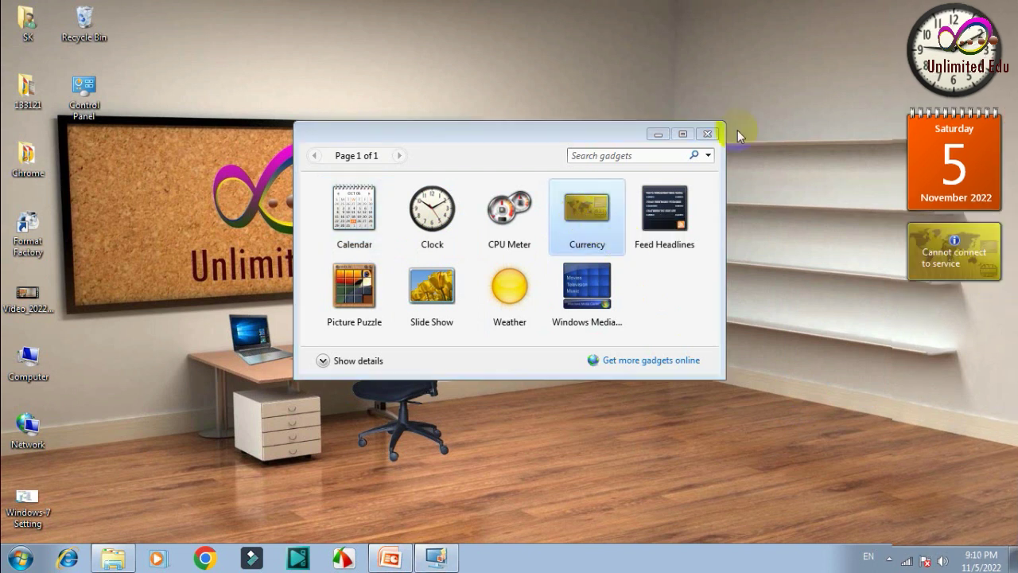
{"action": "left_click", "coordinate": [707, 134]}
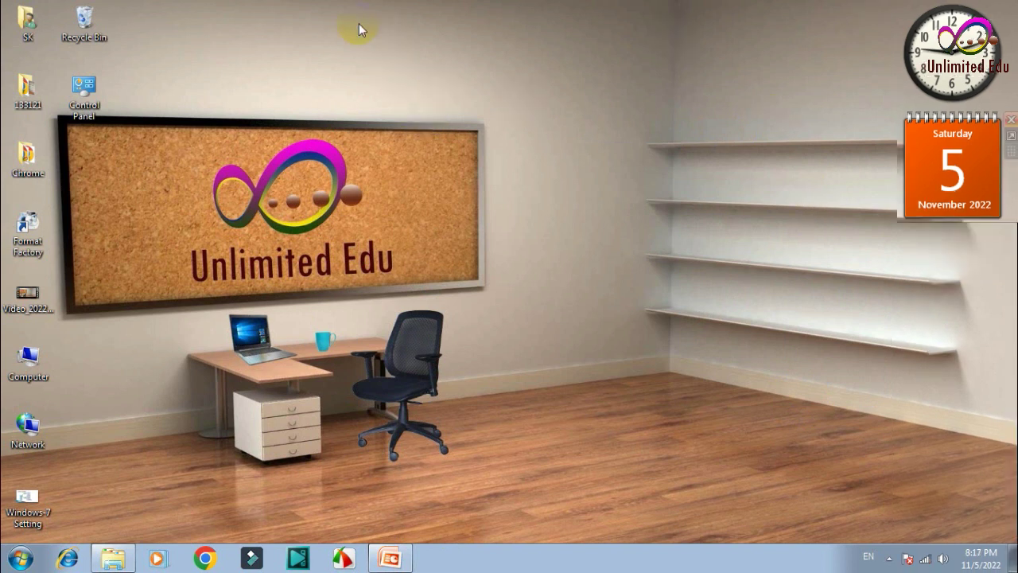
- Switch Show desktop gadgets off and back on for the desktop
{"action": "right_click", "coordinate": [359, 23]}
{"action": "mouse_move", "coordinate": [482, 35]}
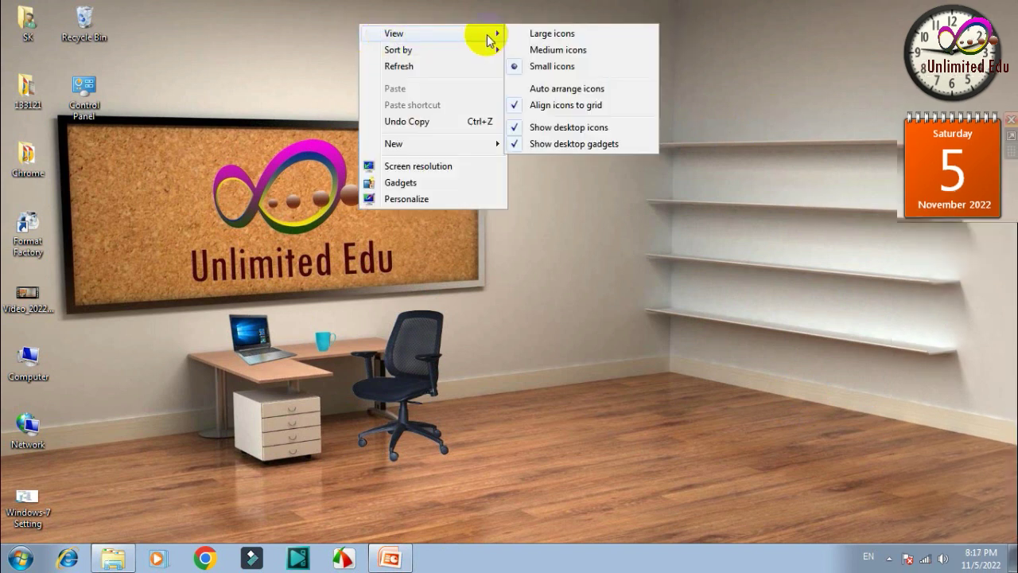
{"action": "left_click", "coordinate": [549, 147]}
{"action": "right_click", "coordinate": [335, 35]}
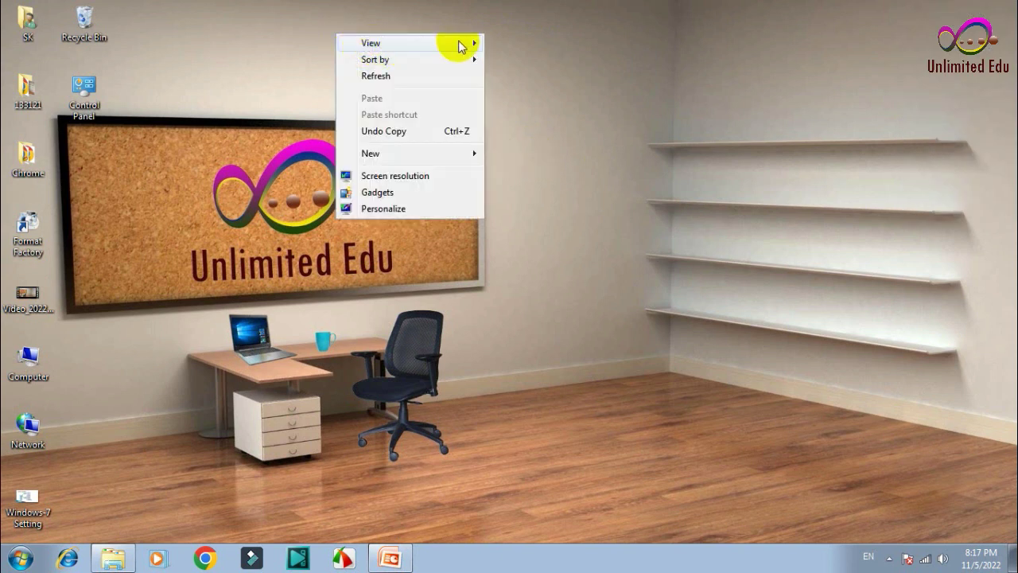
{"action": "mouse_move", "coordinate": [461, 46]}
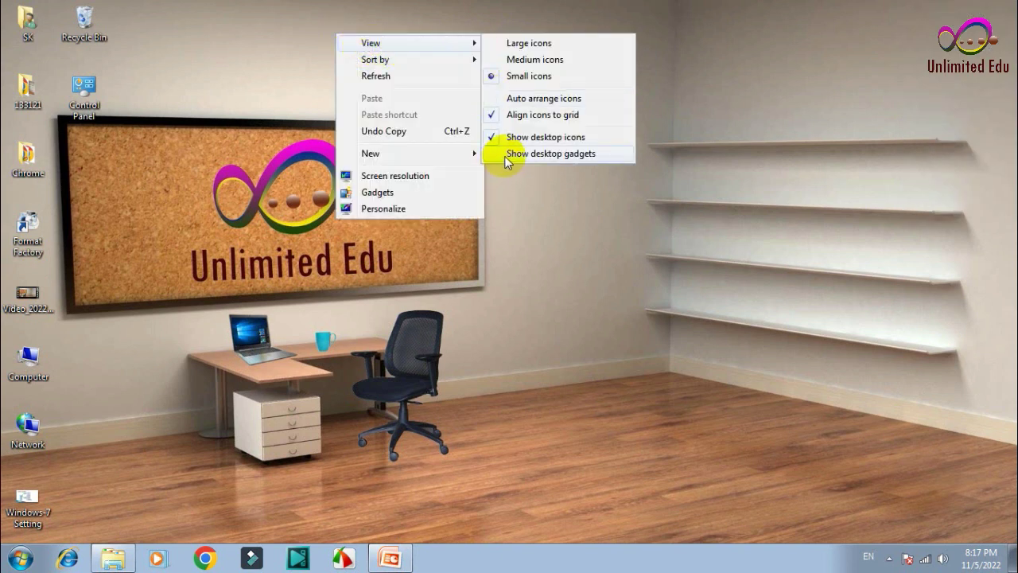
{"action": "left_click", "coordinate": [506, 156]}
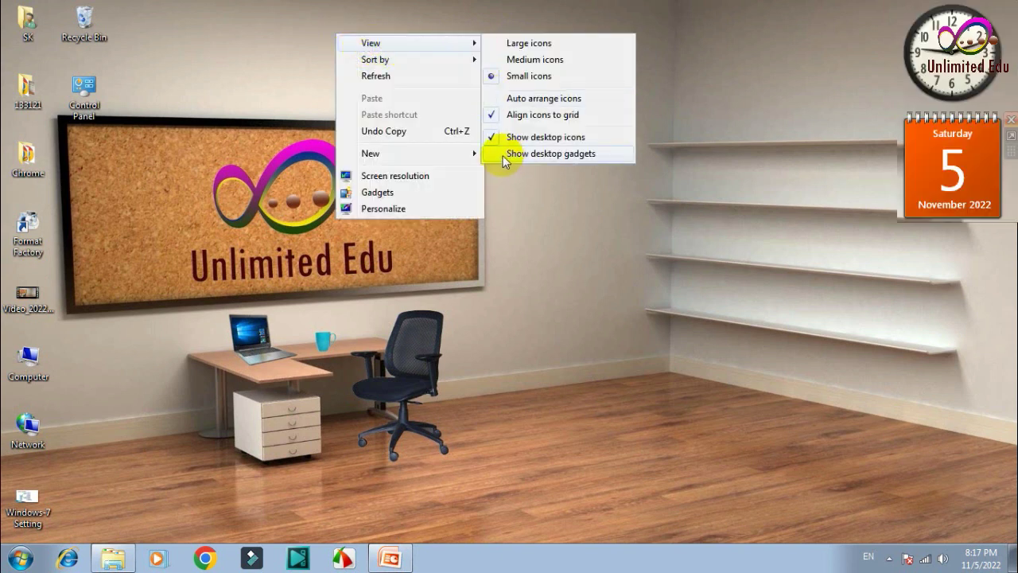
- Sort the desktop icons by Name, followed by Size
{"action": "right_click", "coordinate": [349, 34]}
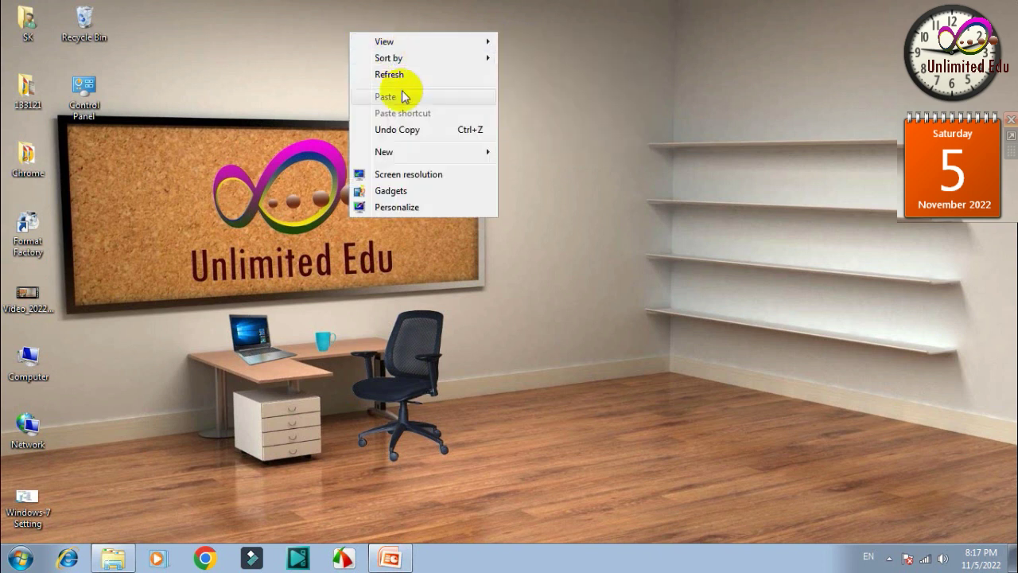
{"action": "mouse_move", "coordinate": [444, 64]}
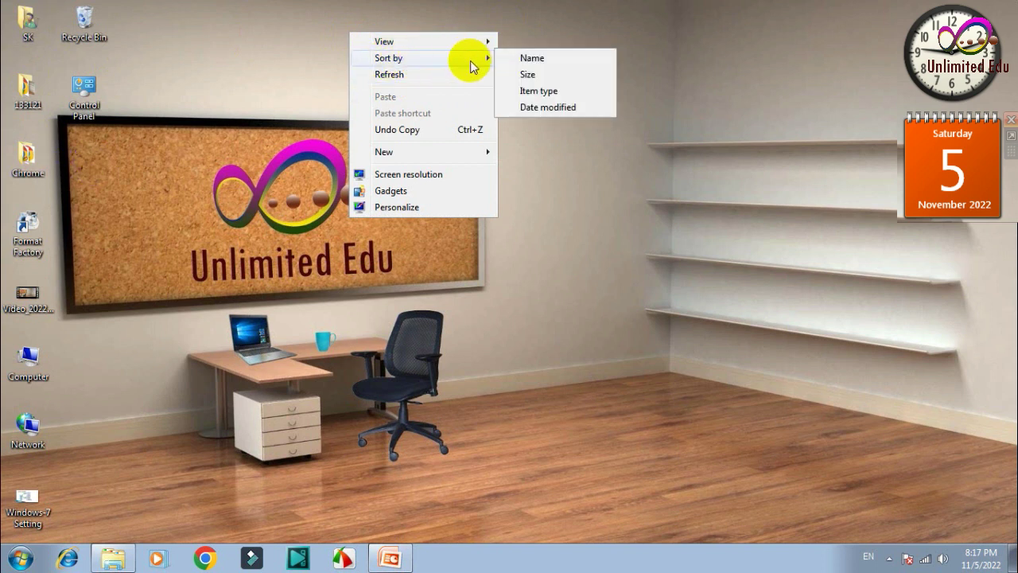
{"action": "left_click", "coordinate": [529, 59]}
{"action": "right_click", "coordinate": [329, 4]}
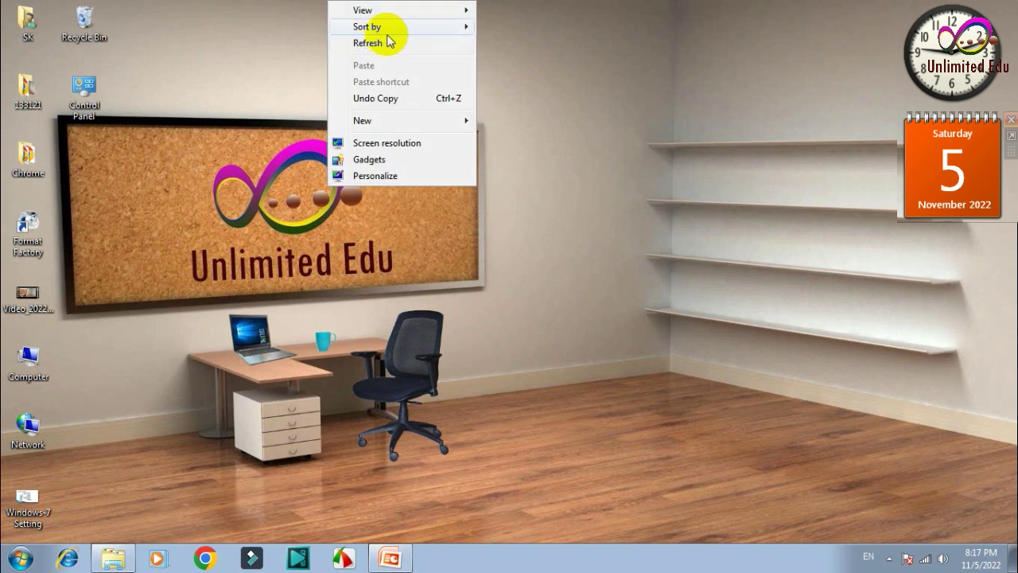
{"action": "mouse_move", "coordinate": [439, 28]}
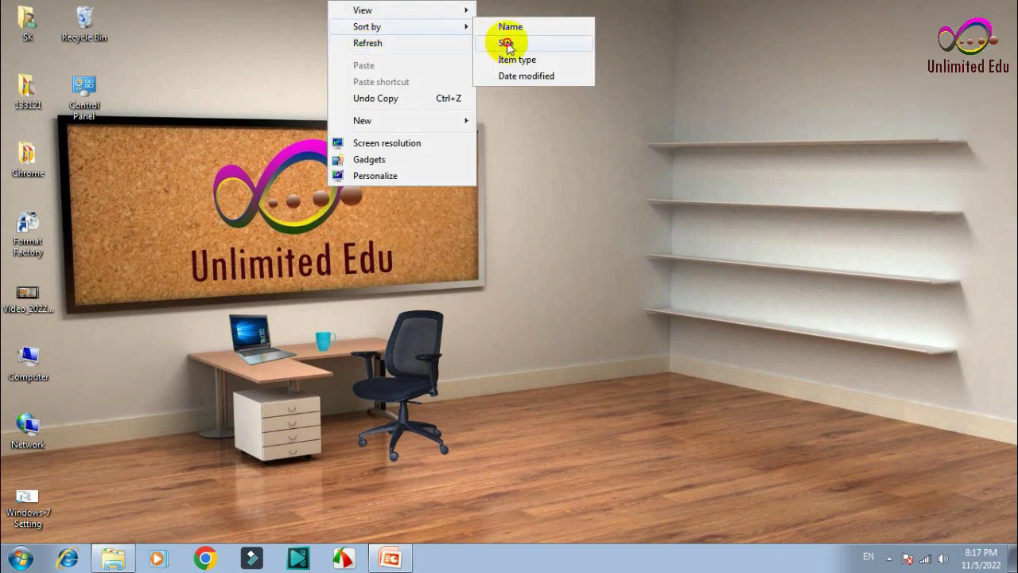
{"action": "left_click", "coordinate": [504, 44]}
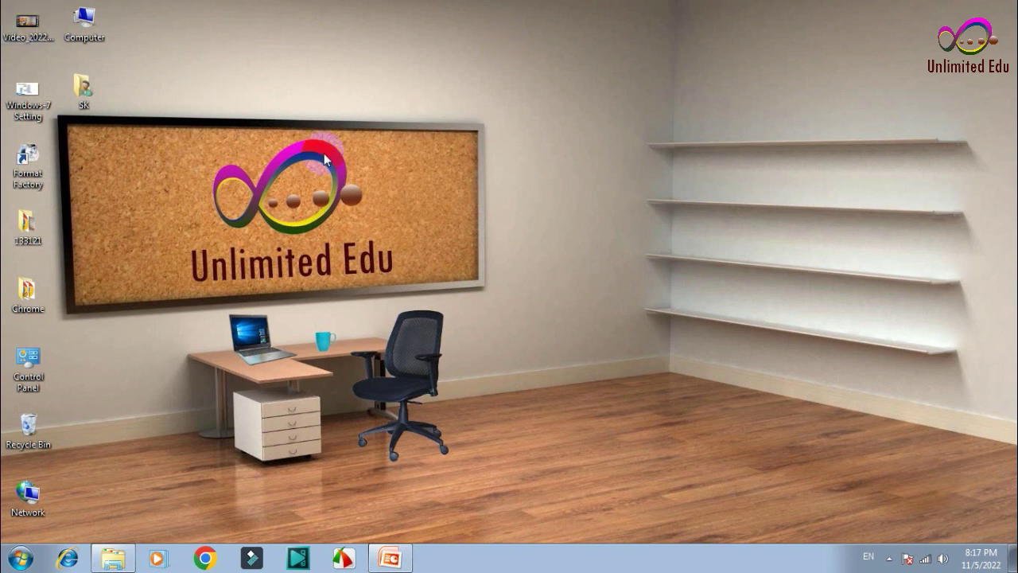
- Sort the desktop icons by Item type, followed by Date modified
{"action": "right_click", "coordinate": [325, 64]}
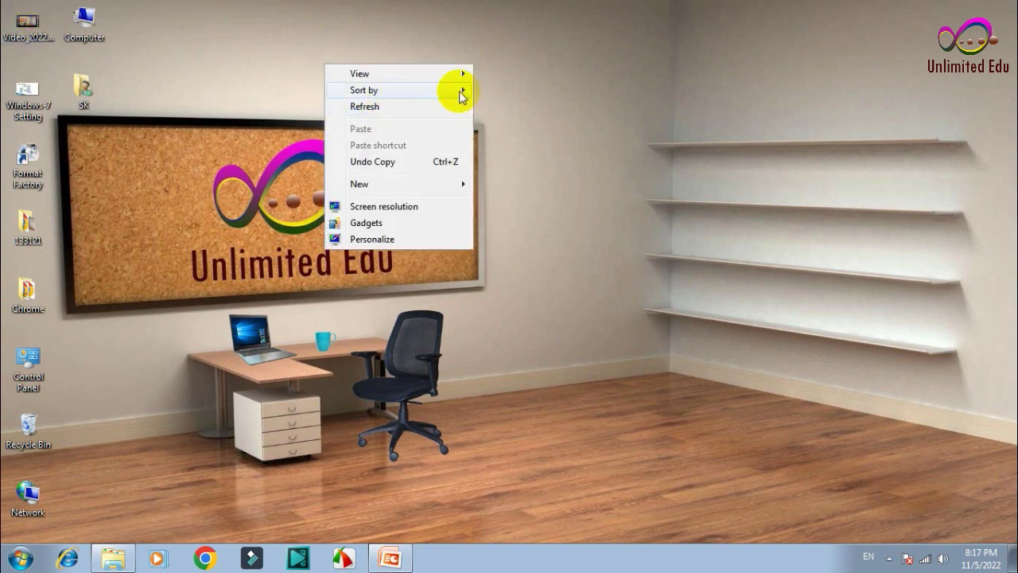
{"action": "mouse_move", "coordinate": [465, 90]}
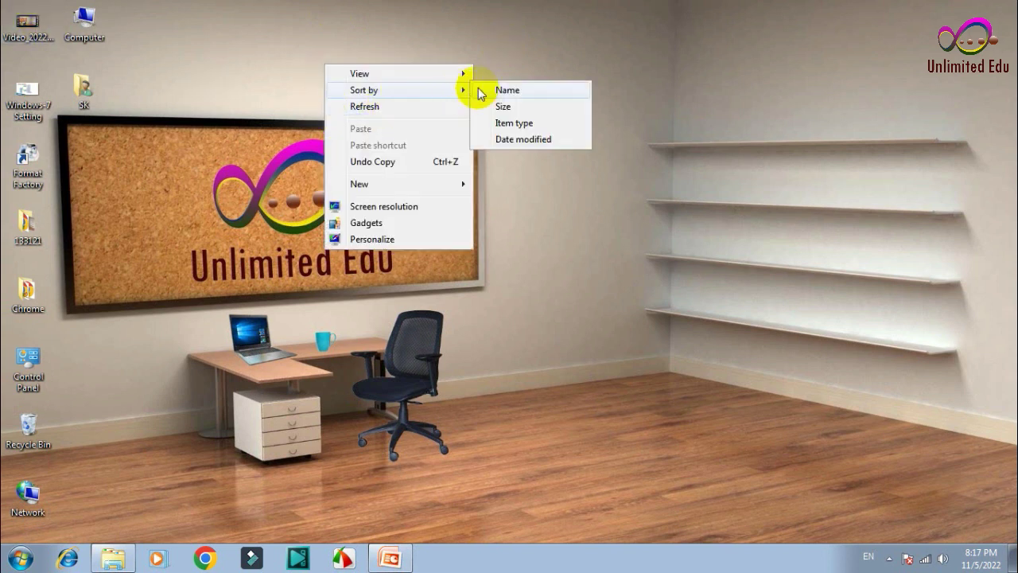
{"action": "left_click", "coordinate": [502, 125]}
{"action": "right_click", "coordinate": [282, 29]}
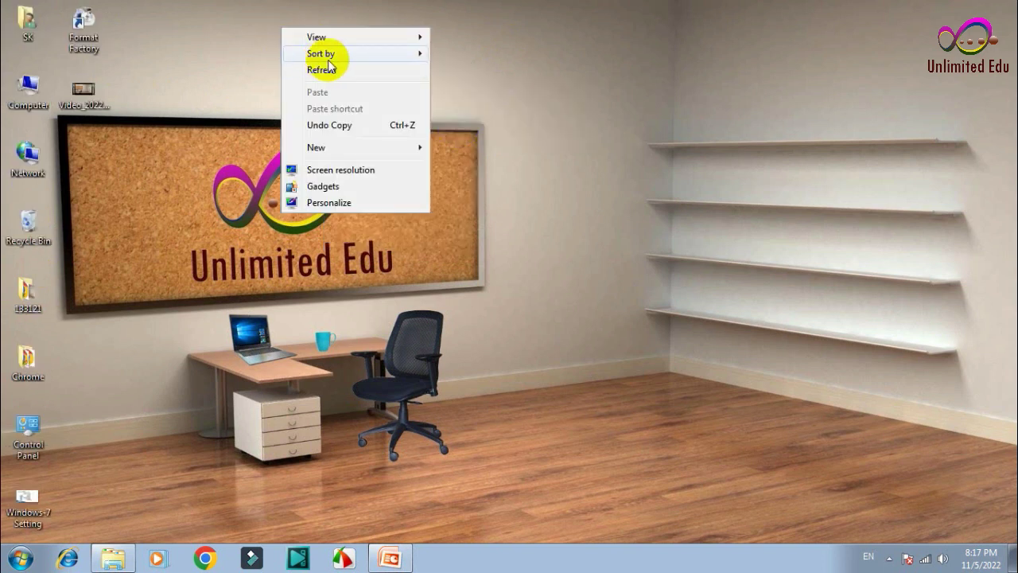
{"action": "mouse_move", "coordinate": [417, 56]}
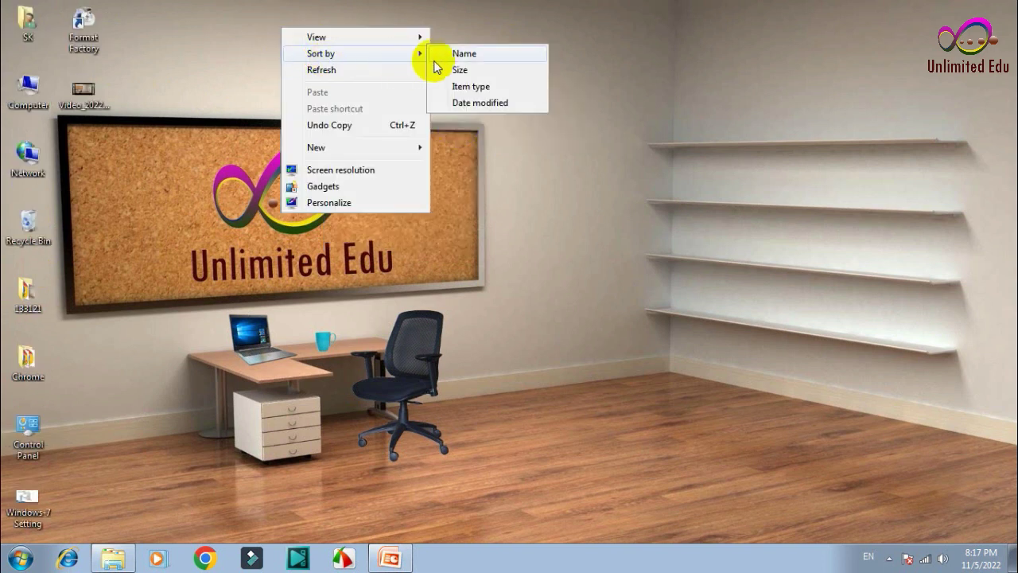
{"action": "left_click", "coordinate": [470, 103]}
- Refresh the desktop several times in a row
{"action": "right_click", "coordinate": [246, 52]}
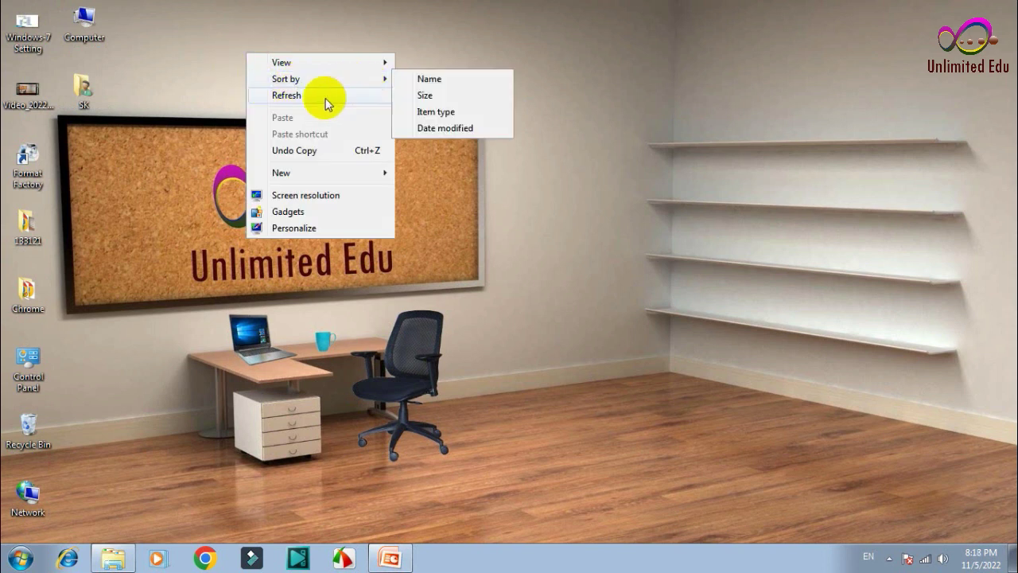
{"action": "left_click", "coordinate": [324, 96]}
{"action": "right_click", "coordinate": [275, 25]}
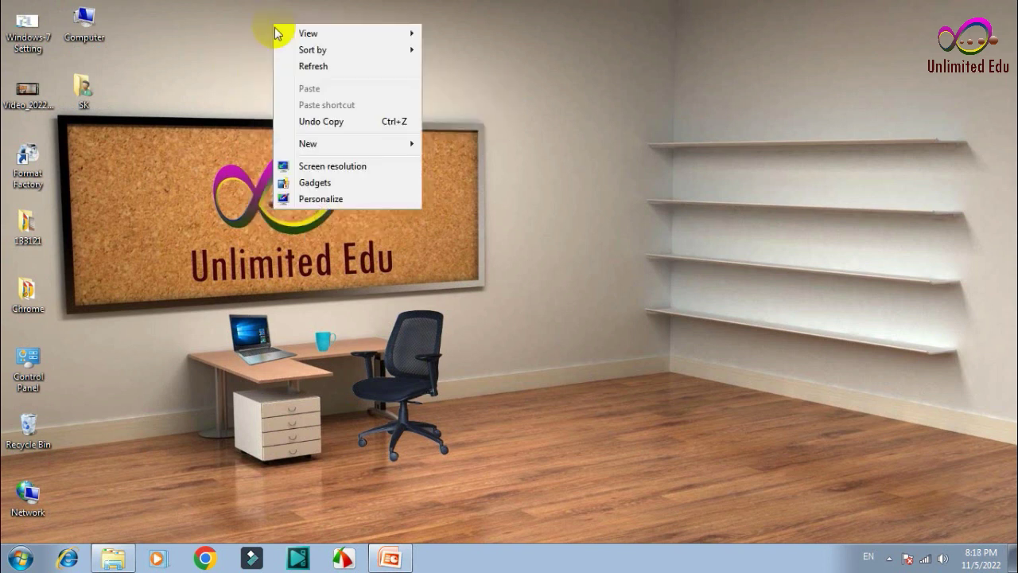
{"action": "left_click", "coordinate": [318, 69]}
{"action": "right_click", "coordinate": [394, 45]}
{"action": "left_click", "coordinate": [442, 87]}
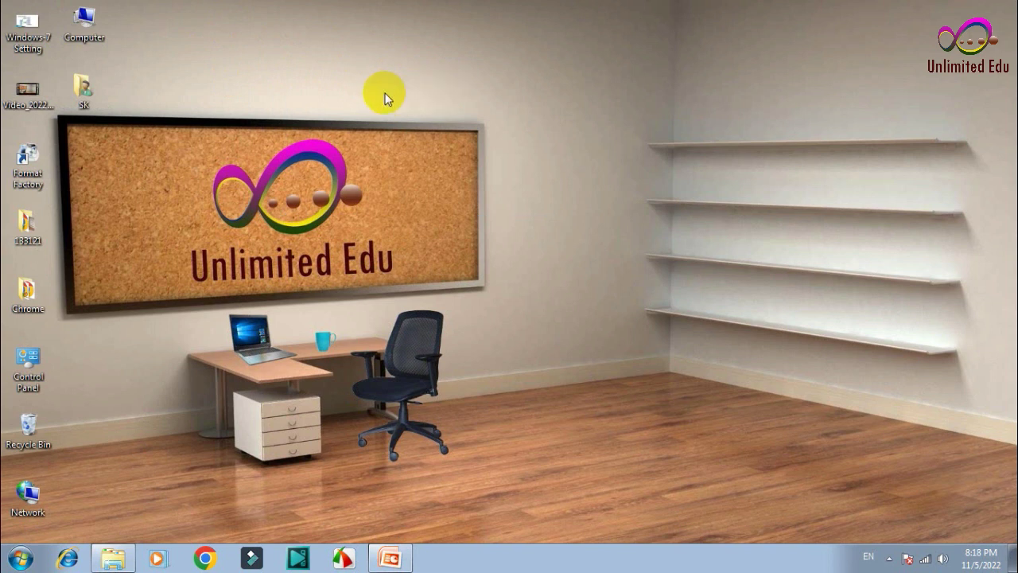
{"action": "right_click", "coordinate": [360, 41]}
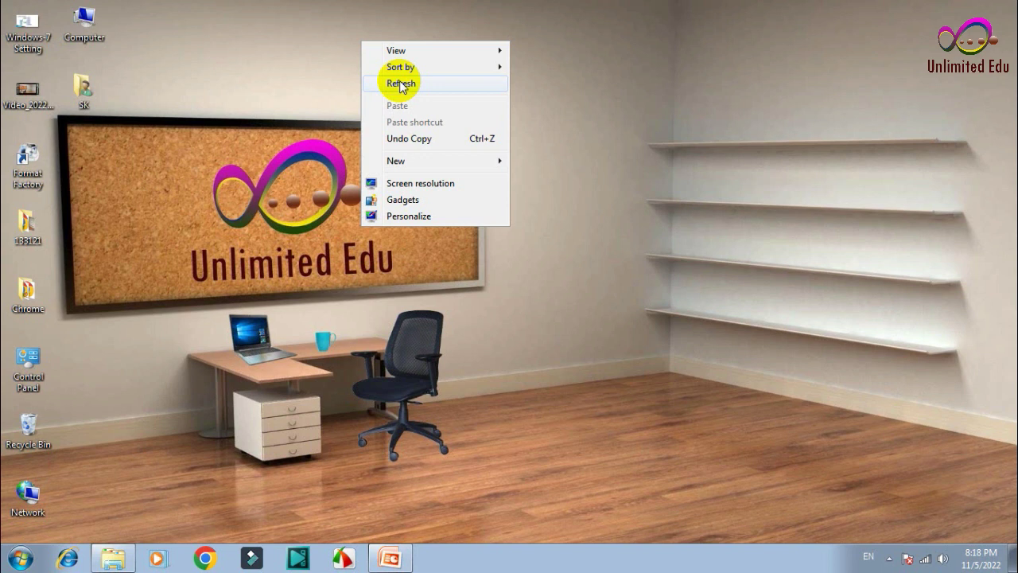
{"action": "left_click", "coordinate": [400, 84]}
{"action": "right_click", "coordinate": [367, 47]}
{"action": "left_click", "coordinate": [414, 92]}
{"action": "right_click", "coordinate": [311, 4]}
{"action": "left_click", "coordinate": [384, 45]}
{"action": "right_click", "coordinate": [478, 40]}
{"action": "left_click", "coordinate": [484, 83]}
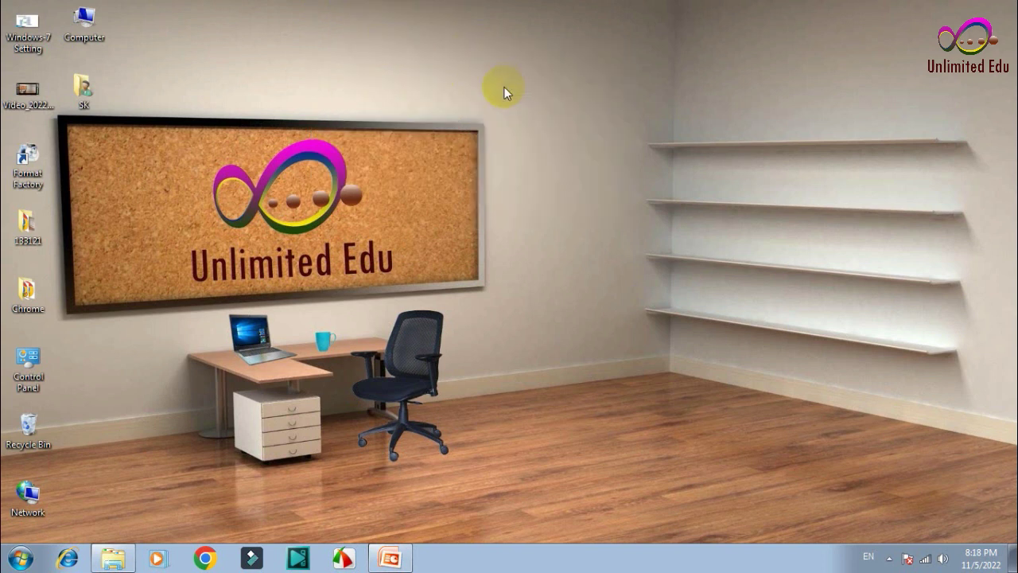
{"action": "right_click", "coordinate": [501, 87]}
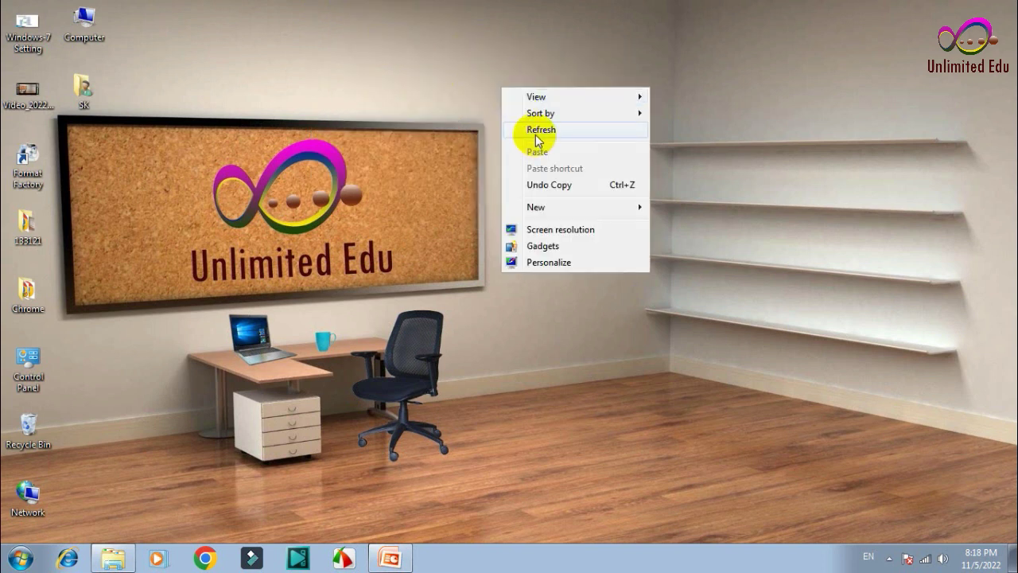
{"action": "left_click", "coordinate": [558, 132]}
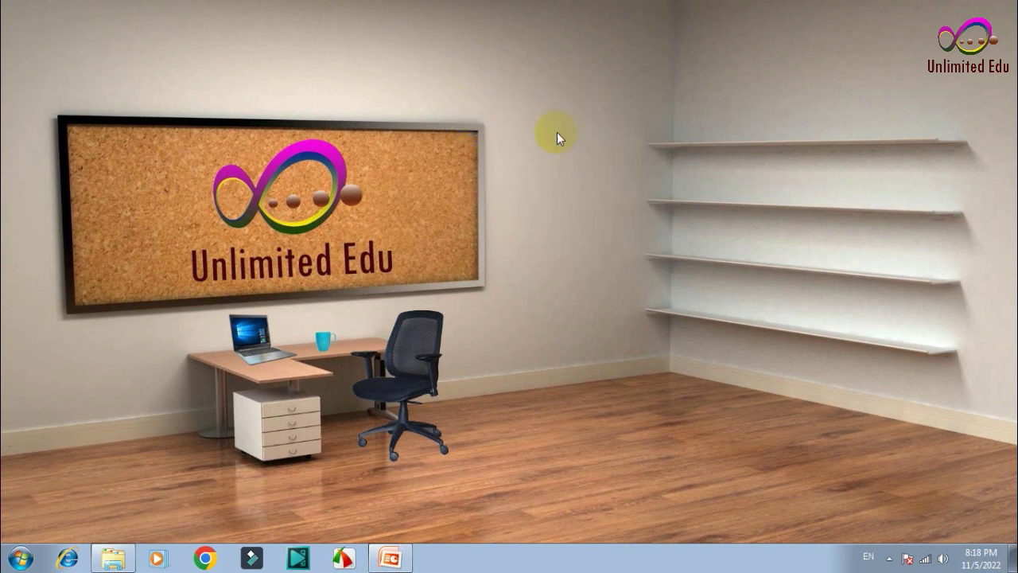
{"action": "right_click", "coordinate": [419, 40]}
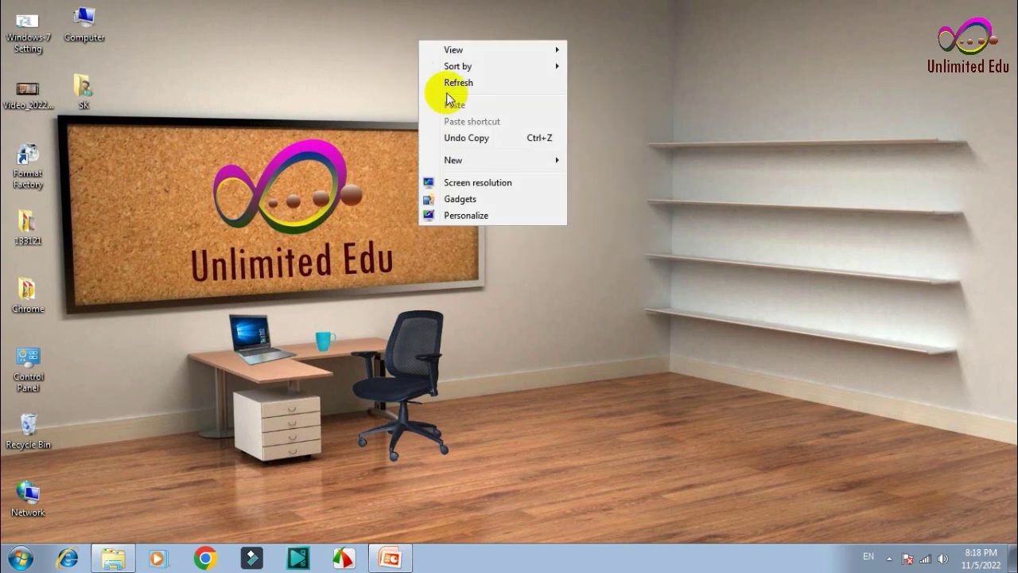
{"action": "left_click", "coordinate": [456, 87]}
{"action": "right_click", "coordinate": [393, 49]}
{"action": "left_click", "coordinate": [420, 89]}
{"action": "right_click", "coordinate": [331, 54]}
{"action": "left_click", "coordinate": [377, 98]}
{"action": "right_click", "coordinate": [353, 43]}
{"action": "left_click", "coordinate": [390, 88]}
- Copy the Windows-7 Setting image on the desktop and paste a duplicate of it into an empty desktop area
{"action": "right_click", "coordinate": [348, 27]}
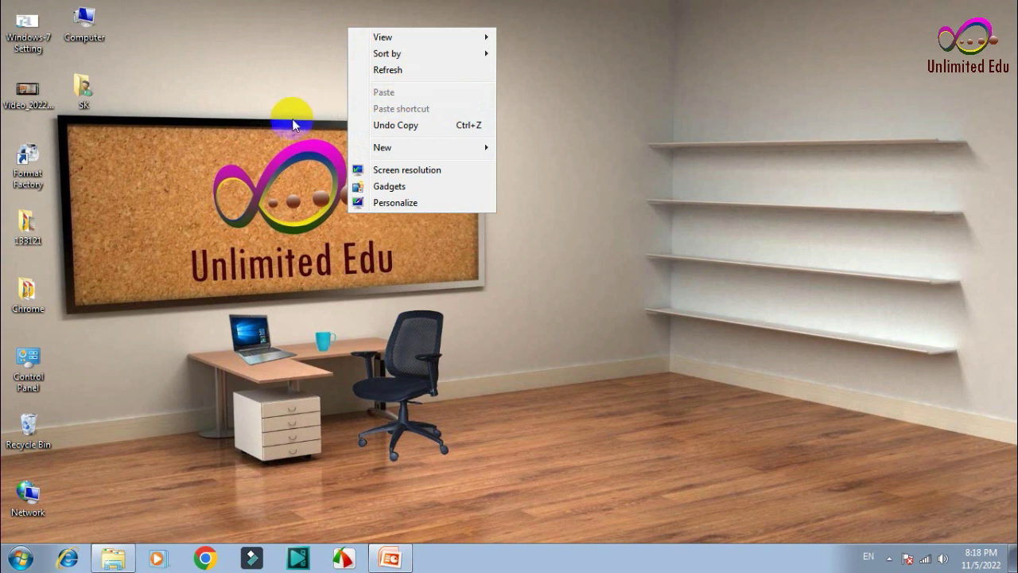
{"action": "left_click", "coordinate": [181, 295]}
{"action": "left_click", "coordinate": [16, 12]}
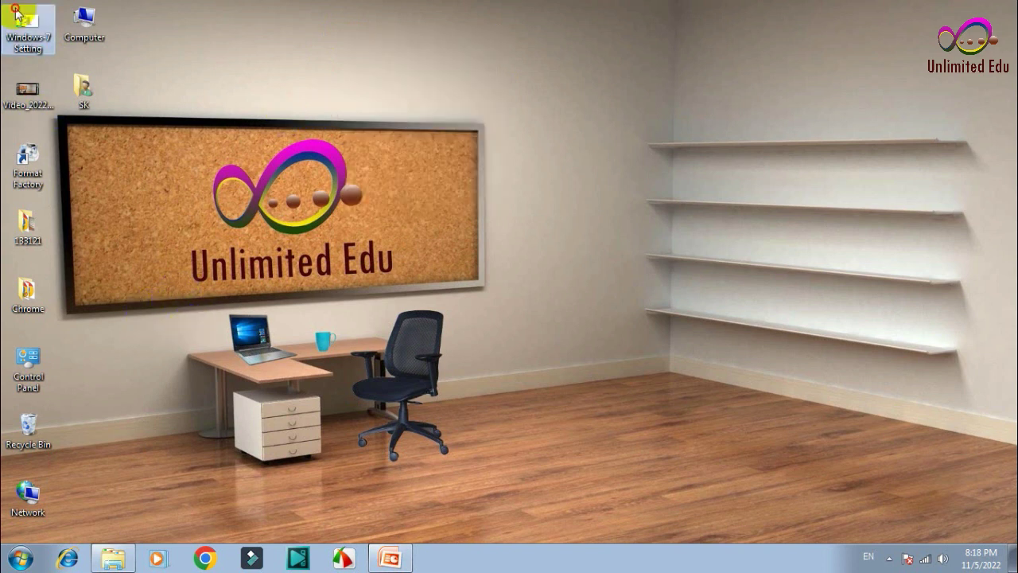
{"action": "right_click", "coordinate": [16, 17]}
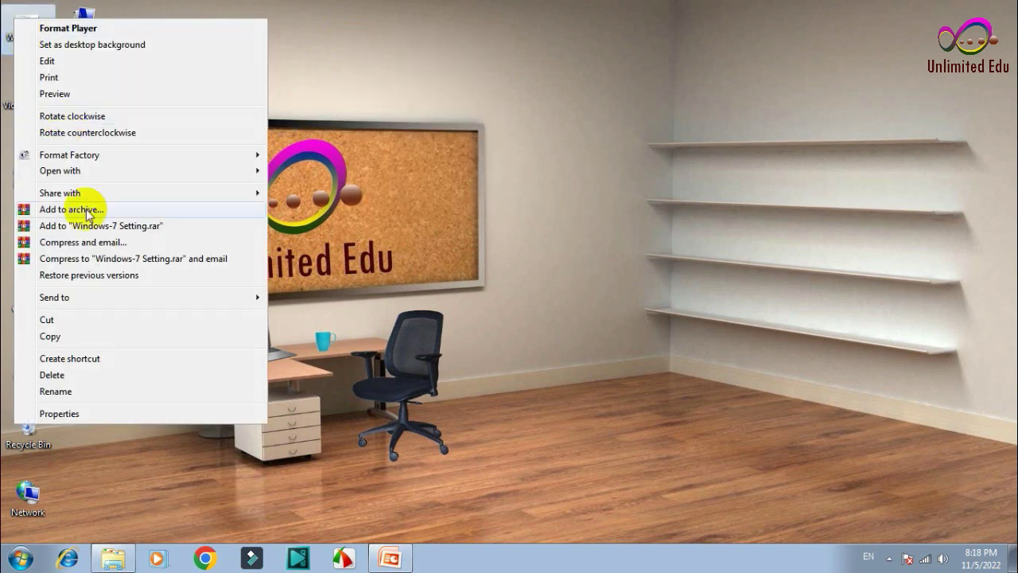
{"action": "left_click", "coordinate": [73, 337]}
{"action": "left_click", "coordinate": [555, 276]}
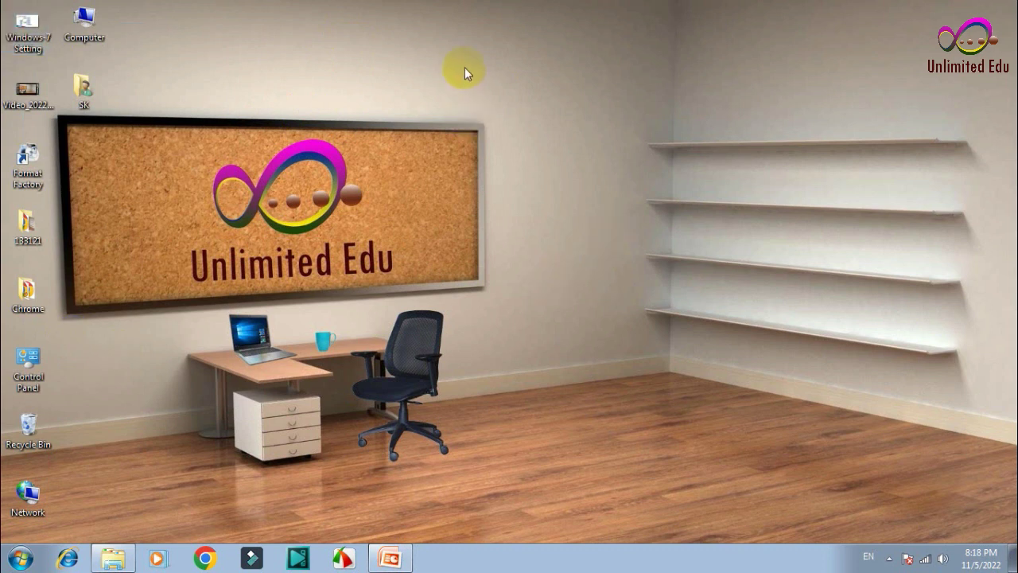
{"action": "right_click", "coordinate": [487, 46]}
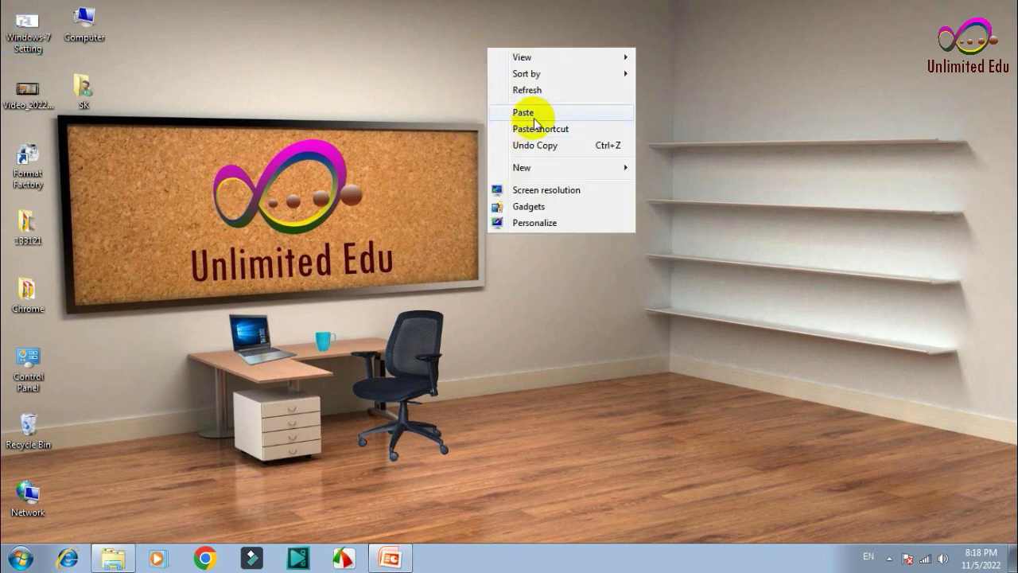
{"action": "left_click", "coordinate": [535, 116]}
{"action": "left_click_drag", "start_coordinate": [562, 95], "coordinate": [402, 12]}
{"action": "left_click", "coordinate": [362, 128]}
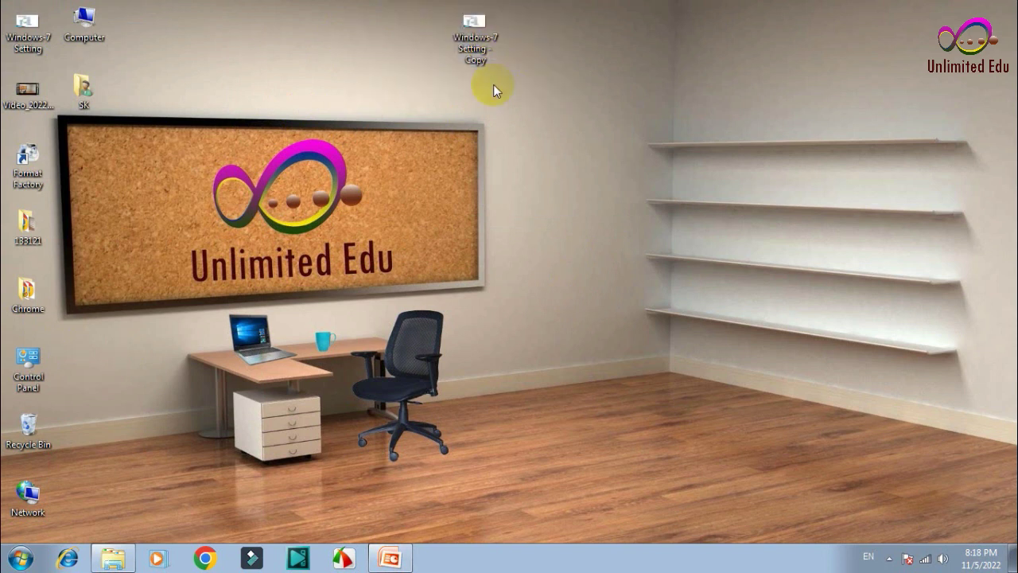
- Examine the Format Factory and Computer desktop icons to compare a shortcut icon with a regular one
{"action": "right_click", "coordinate": [254, 24]}
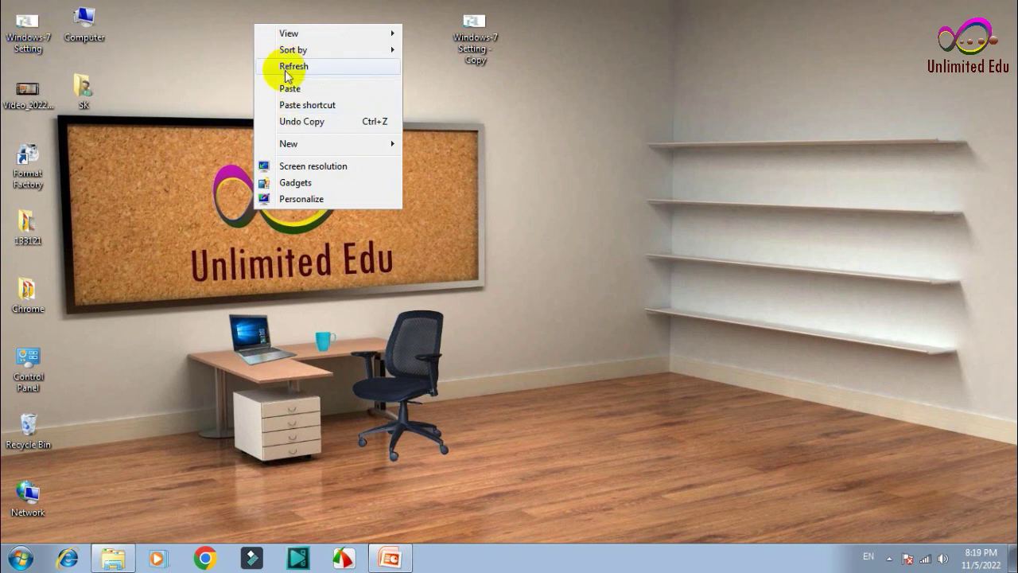
{"action": "left_click", "coordinate": [56, 195]}
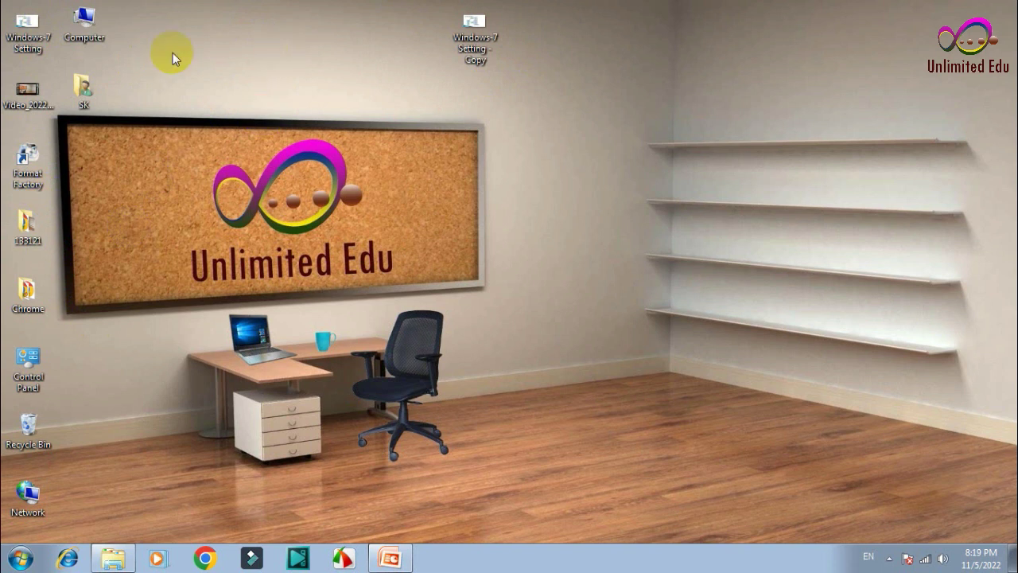
{"action": "left_click", "coordinate": [28, 166]}
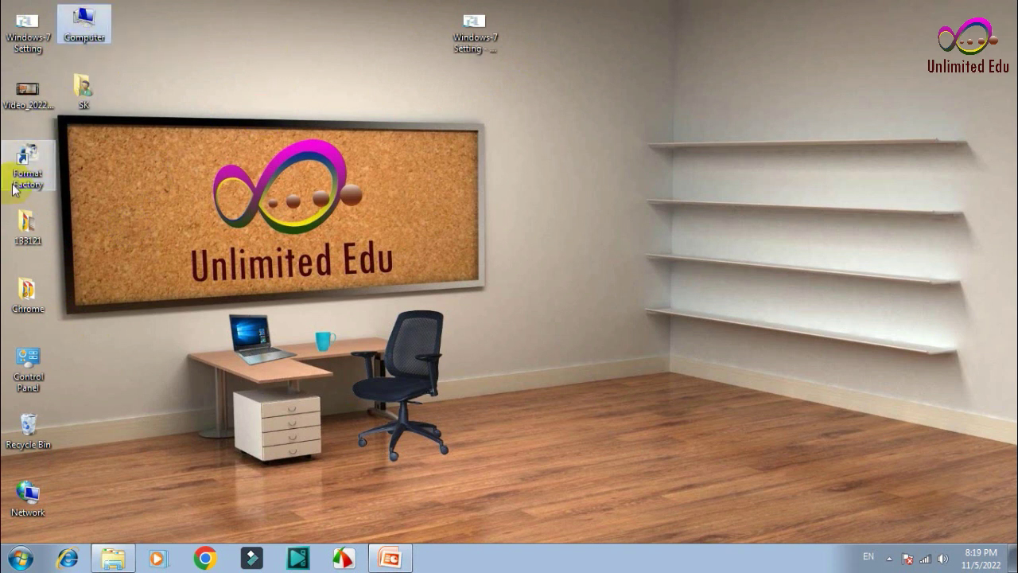
{"action": "left_click", "coordinate": [80, 35]}
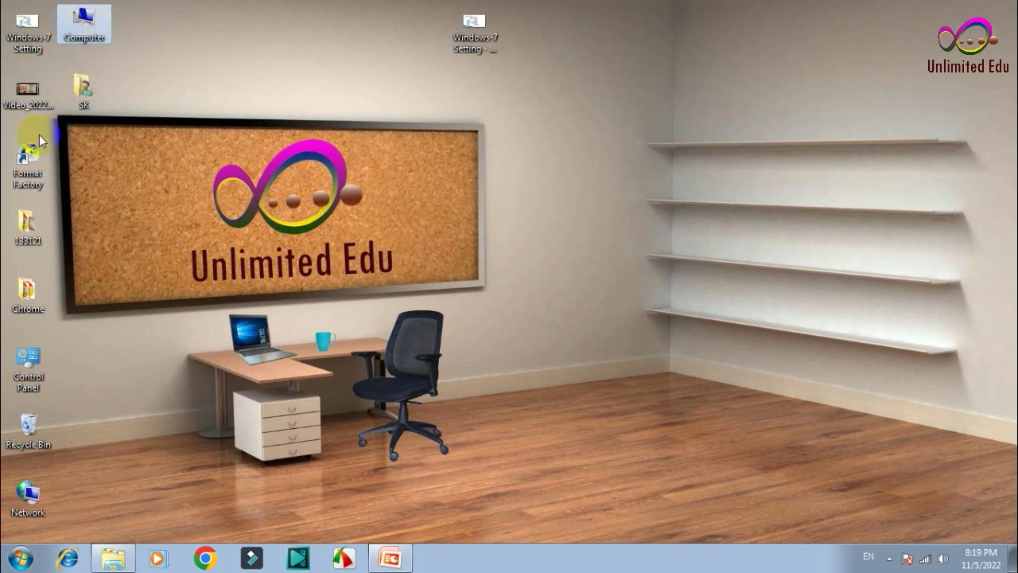
{"action": "left_click", "coordinate": [84, 24]}
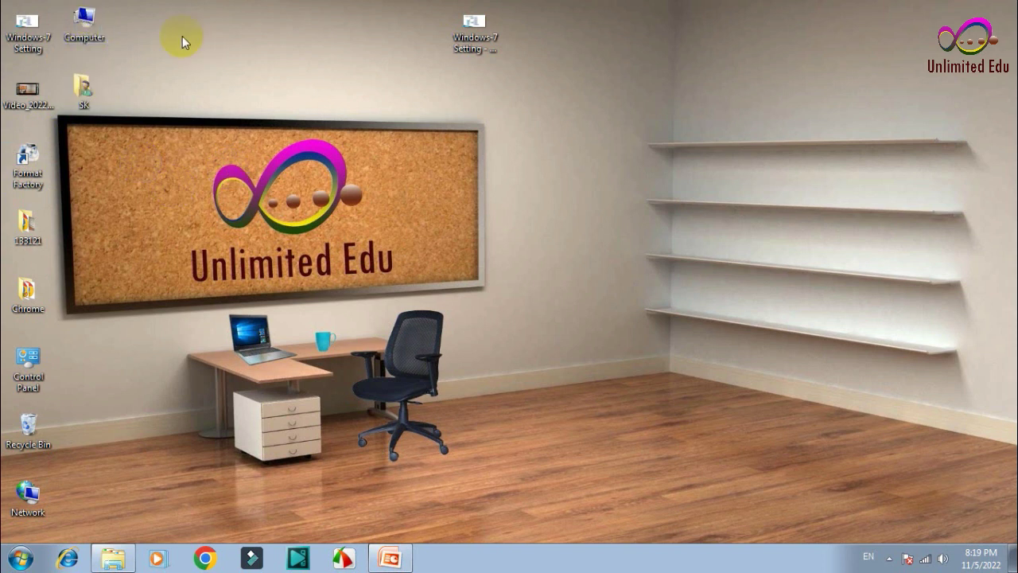
{"action": "left_click", "coordinate": [164, 75]}
{"action": "left_click", "coordinate": [33, 168]}
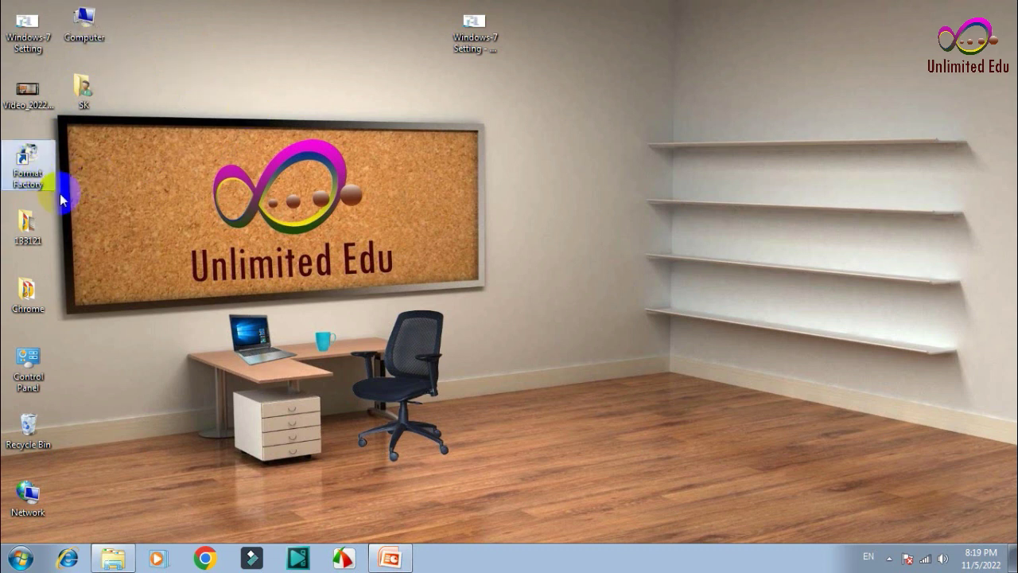
{"action": "left_click", "coordinate": [192, 189]}
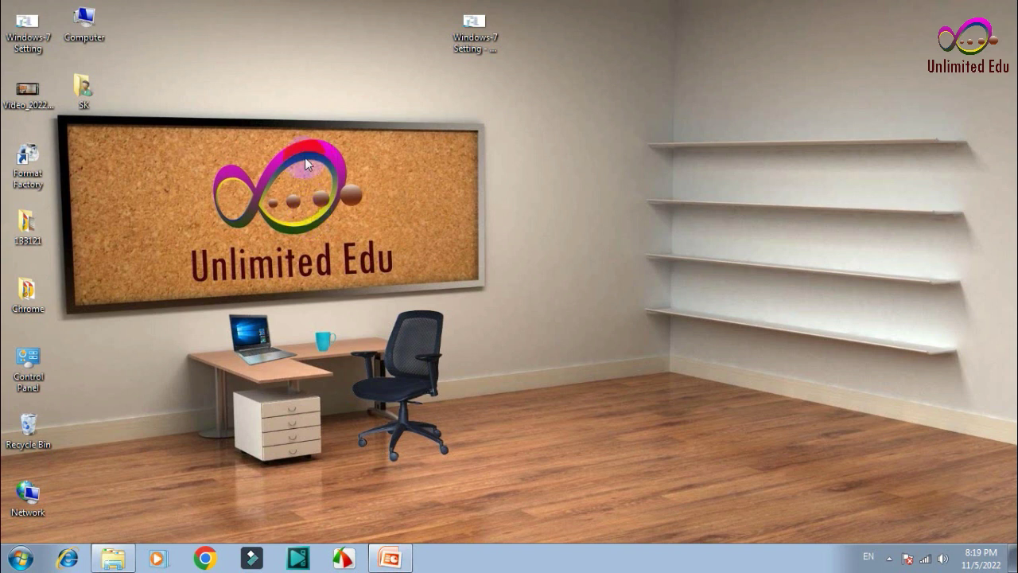
{"action": "left_click", "coordinate": [28, 163]}
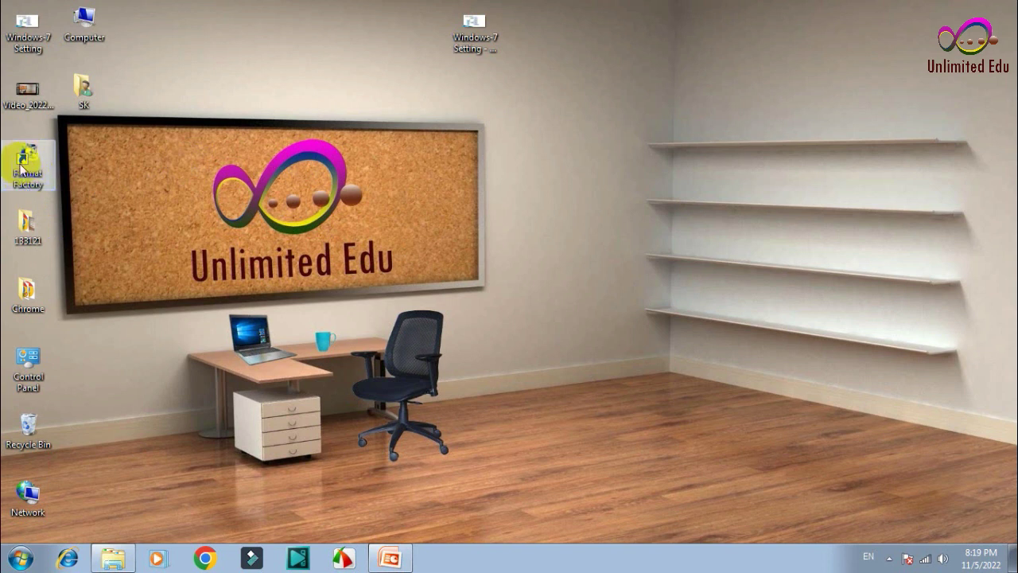
{"action": "left_click", "coordinate": [167, 212]}
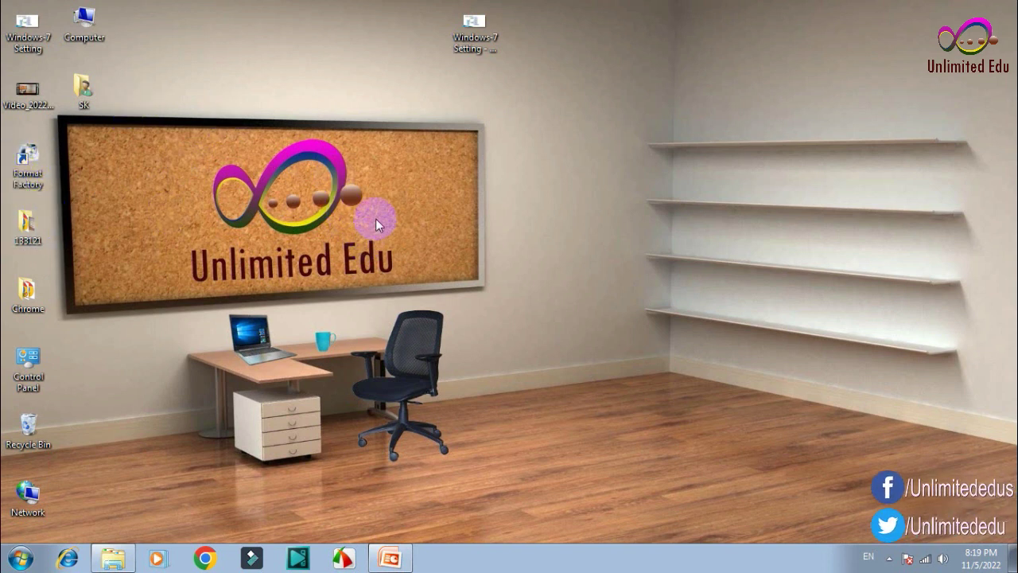
- Move the Windows-7 Setting - Copy icon slightly down and to the right on the desktop
{"action": "left_click", "coordinate": [477, 39]}
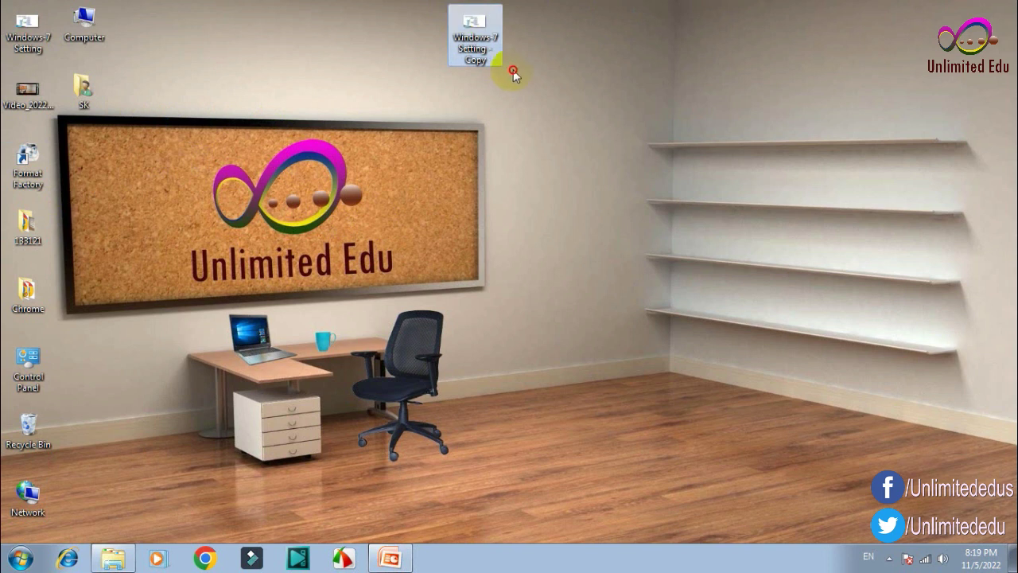
{"action": "left_click_drag", "start_coordinate": [514, 73], "coordinate": [527, 94]}
{"action": "left_click", "coordinate": [294, 68]}
{"action": "right_click", "coordinate": [175, 13]}
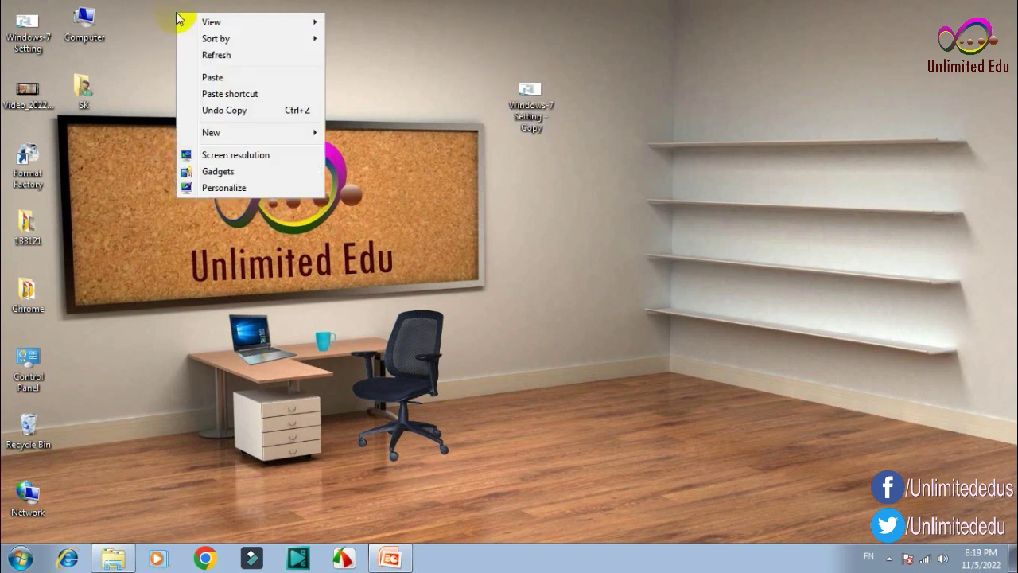
{"action": "mouse_move", "coordinate": [229, 133]}
{"action": "left_click", "coordinate": [151, 293]}
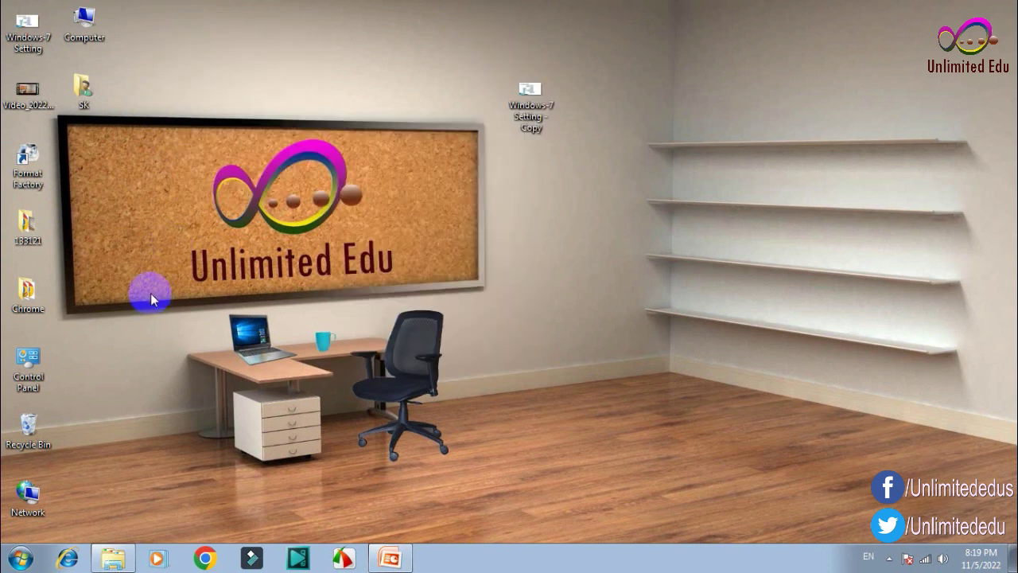
- Copy the Windows-7 Setting presentation from its open Explorer folder and paste it as a shortcut on the desktop
{"action": "left_click", "coordinate": [113, 558]}
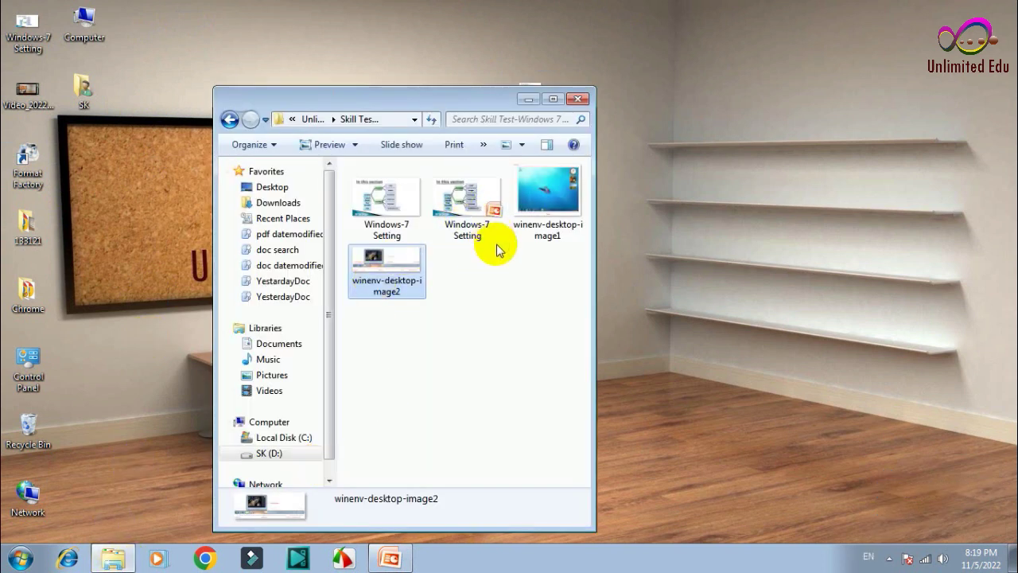
{"action": "left_click", "coordinate": [472, 210]}
{"action": "right_click", "coordinate": [471, 207]}
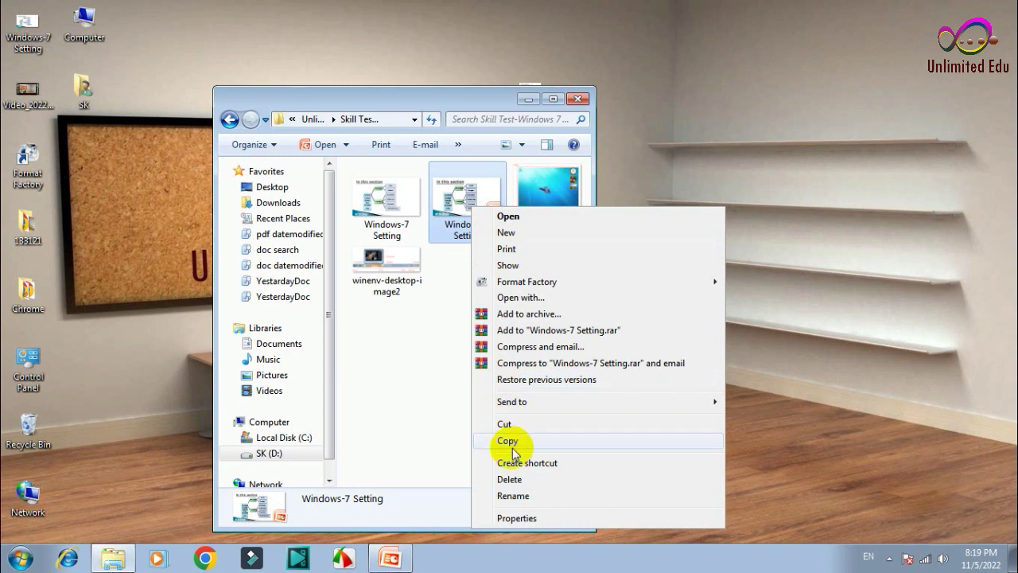
{"action": "left_click", "coordinate": [509, 439]}
{"action": "left_click", "coordinate": [530, 100]}
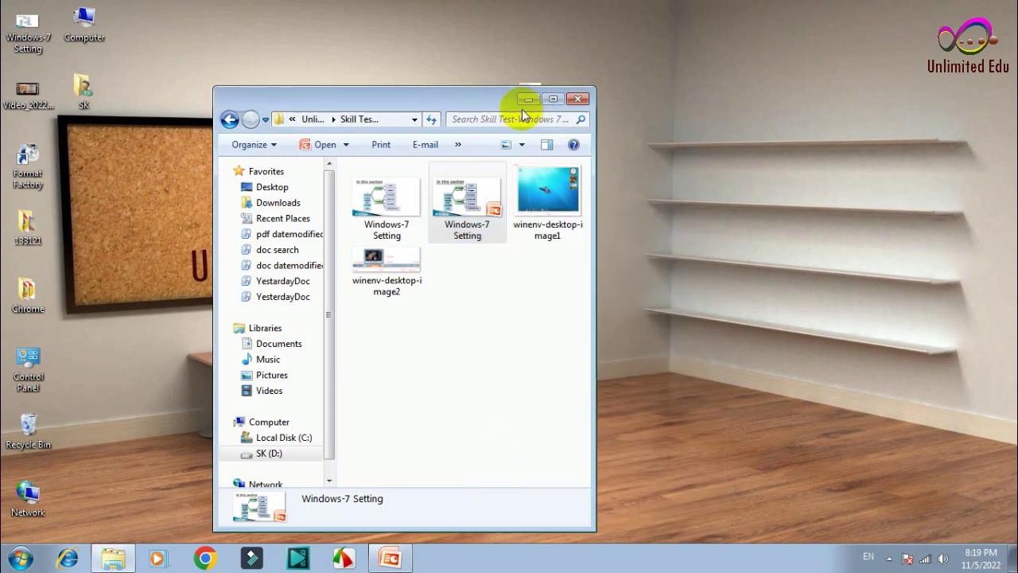
{"action": "right_click", "coordinate": [307, 44]}
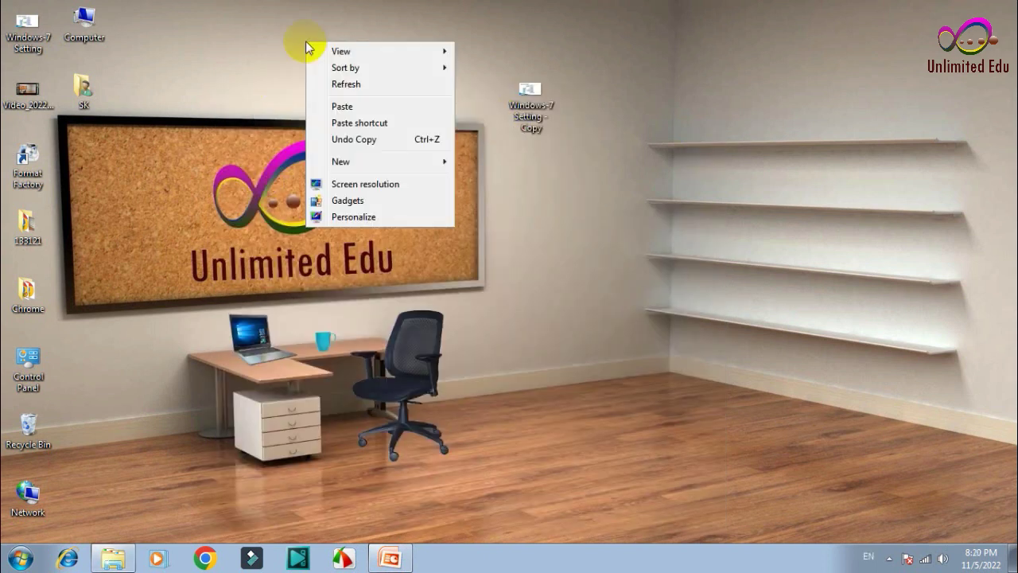
{"action": "left_click", "coordinate": [344, 124]}
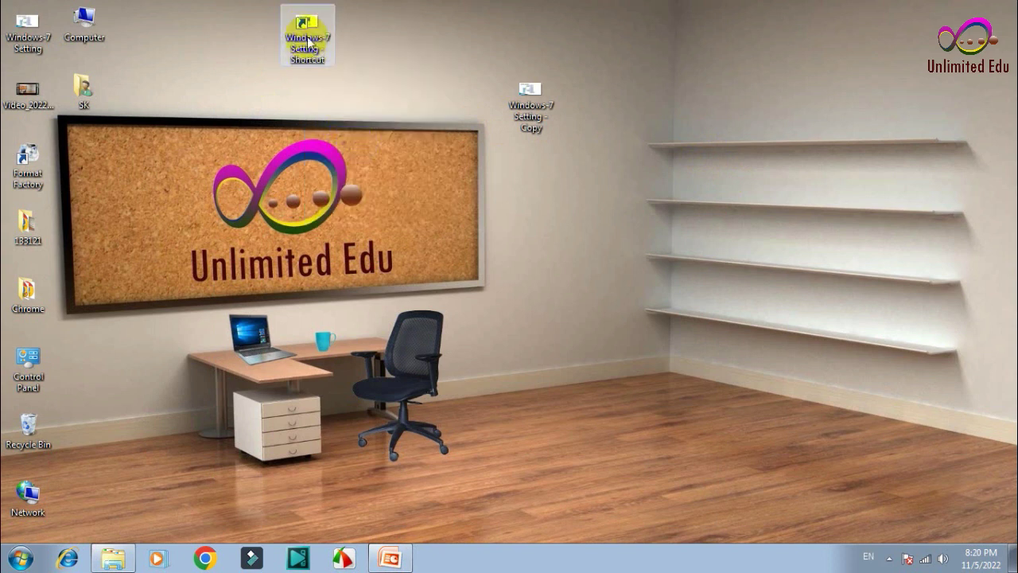
{"action": "left_click", "coordinate": [354, 161]}
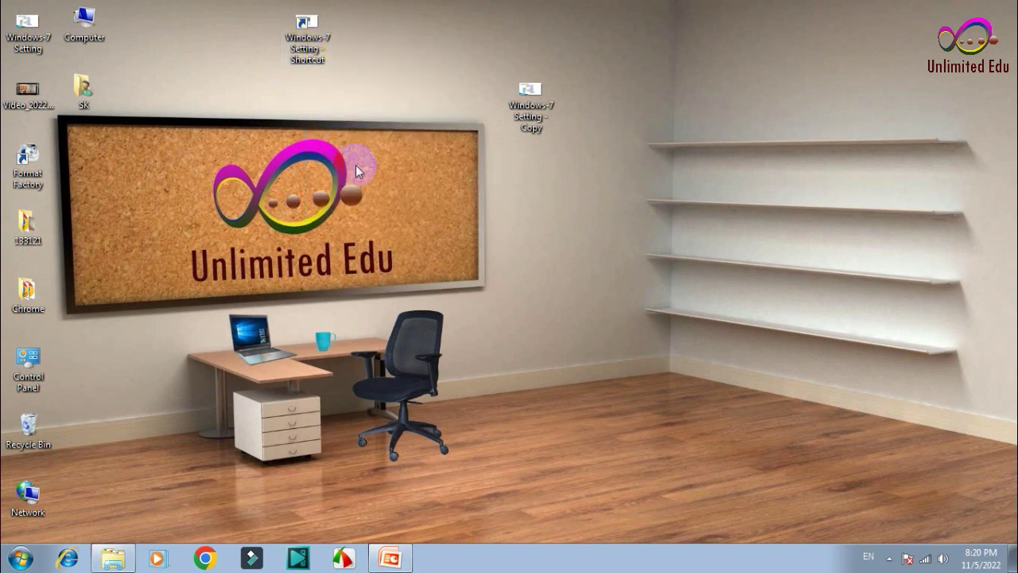
- Check the original Windows-7 Setting presentation in its folder and open it in PowerPoint through the new desktop shortcut
{"action": "left_click", "coordinate": [127, 556]}
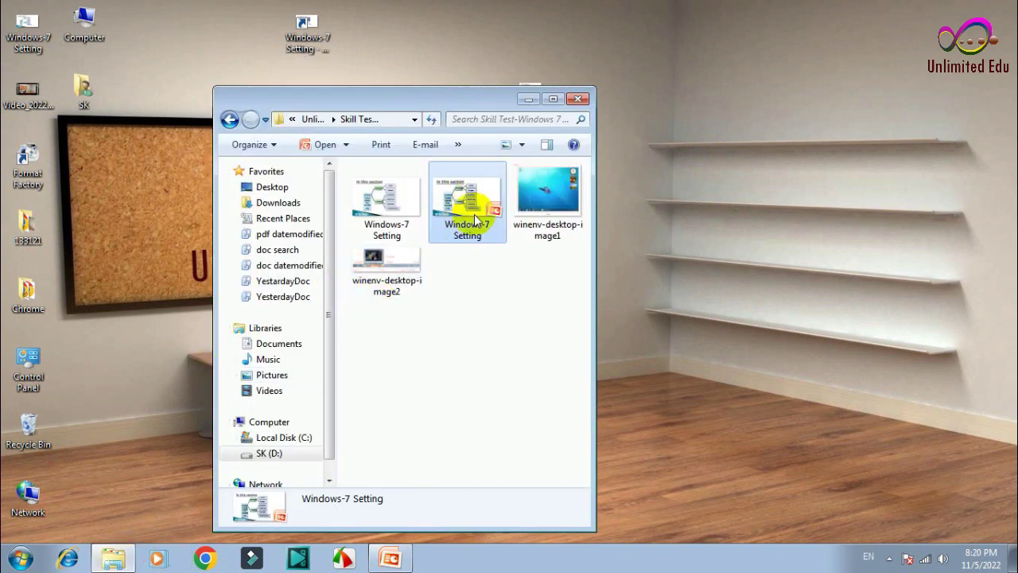
{"action": "left_click", "coordinate": [530, 100]}
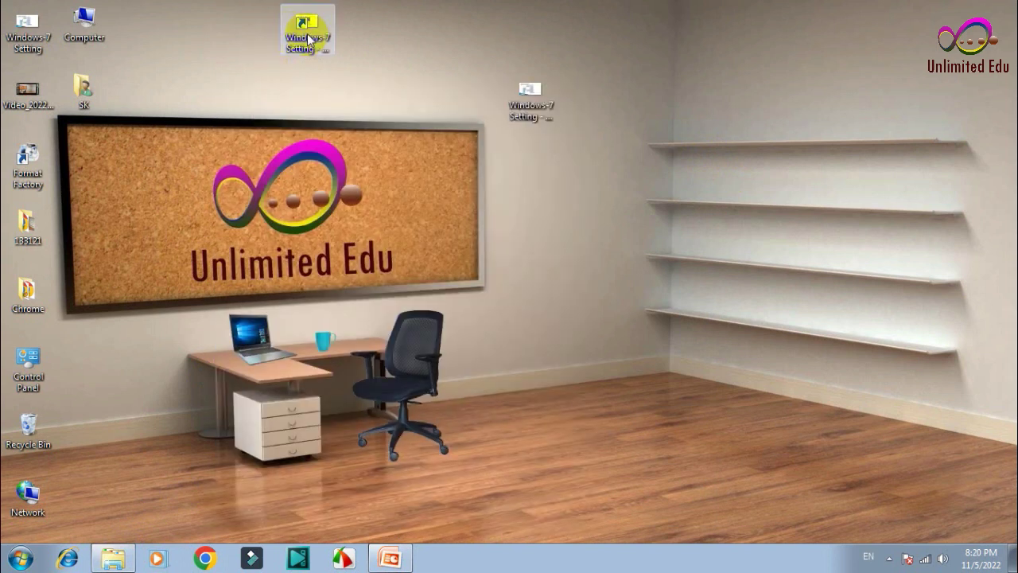
{"action": "double_click", "coordinate": [309, 28]}
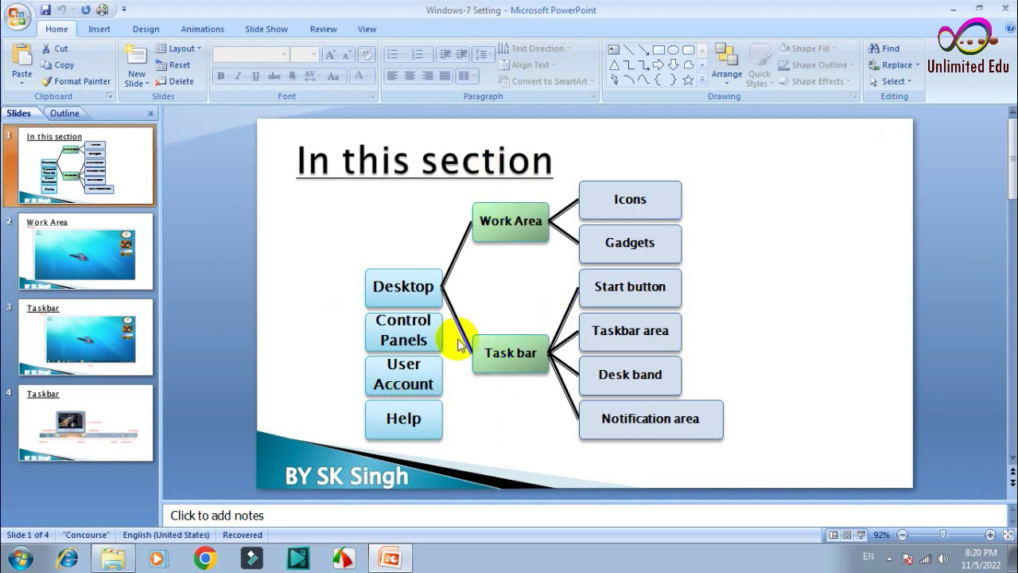
- Return to the desktop, check the presentation's source folder, and move the Windows-7 Setting shortcut below the SK folder icon
{"action": "key", "text": "super+d"}
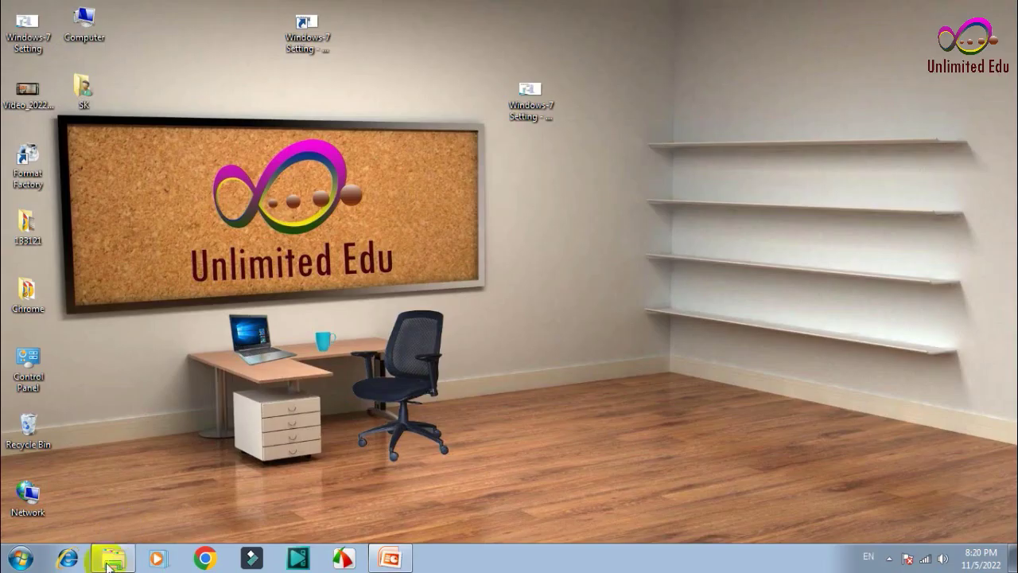
{"action": "left_click", "coordinate": [113, 556]}
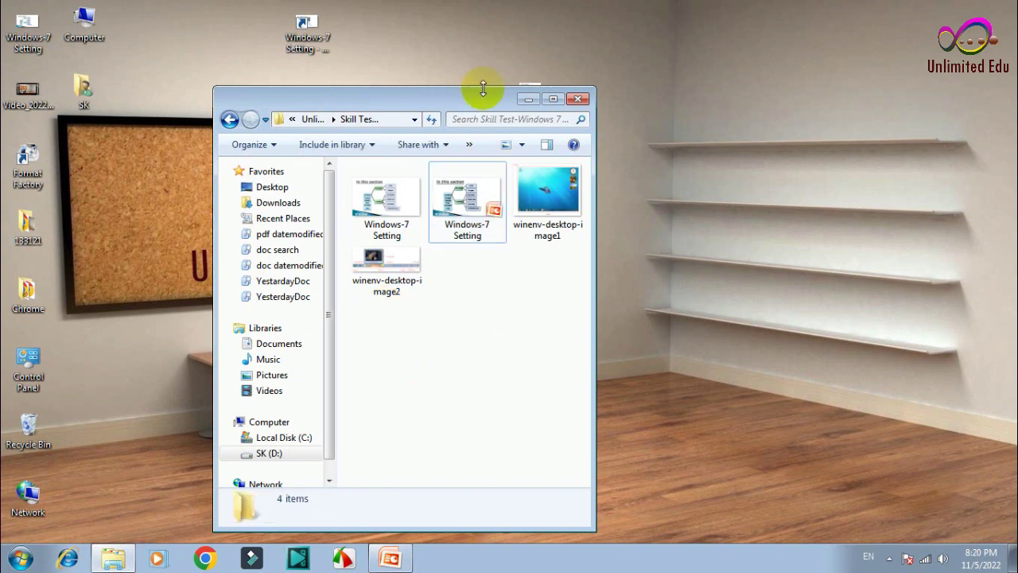
{"action": "left_click", "coordinate": [529, 99]}
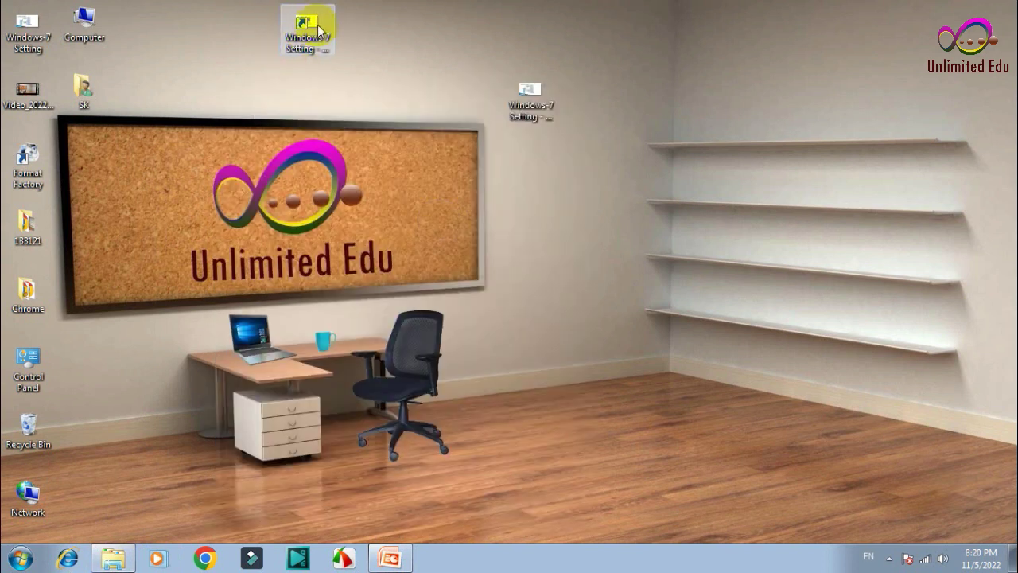
{"action": "left_click_drag", "start_coordinate": [318, 30], "coordinate": [99, 163]}
{"action": "left_click", "coordinate": [95, 179]}
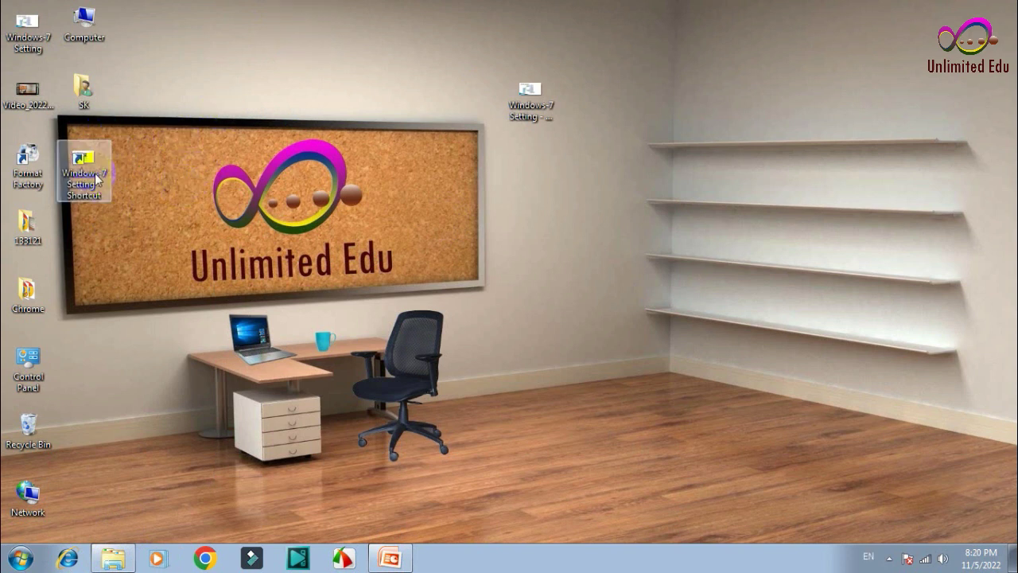
{"action": "left_click", "coordinate": [176, 256]}
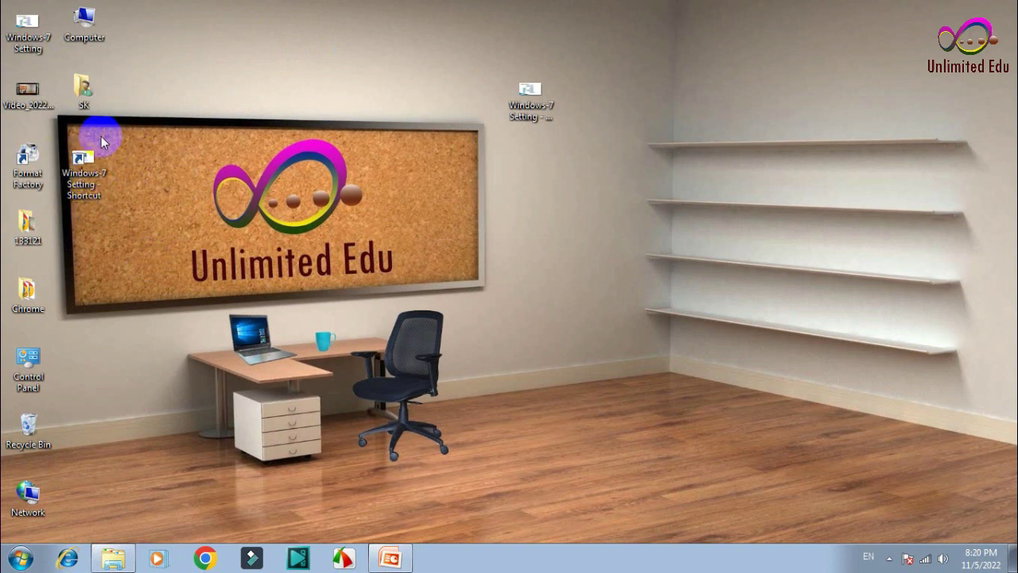
- Delete the Windows-7 Setting shortcut from the desktop to the Recycle Bin and check the original presentation in its folder
{"action": "left_click", "coordinate": [68, 147]}
{"action": "left_click", "coordinate": [116, 561]}
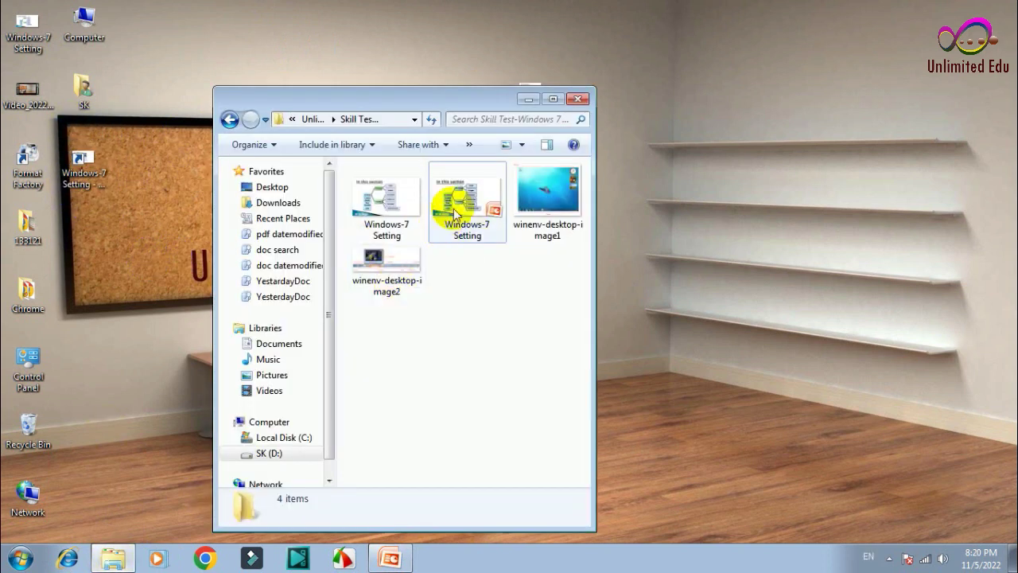
{"action": "left_click", "coordinate": [528, 99]}
{"action": "left_click", "coordinate": [65, 153]}
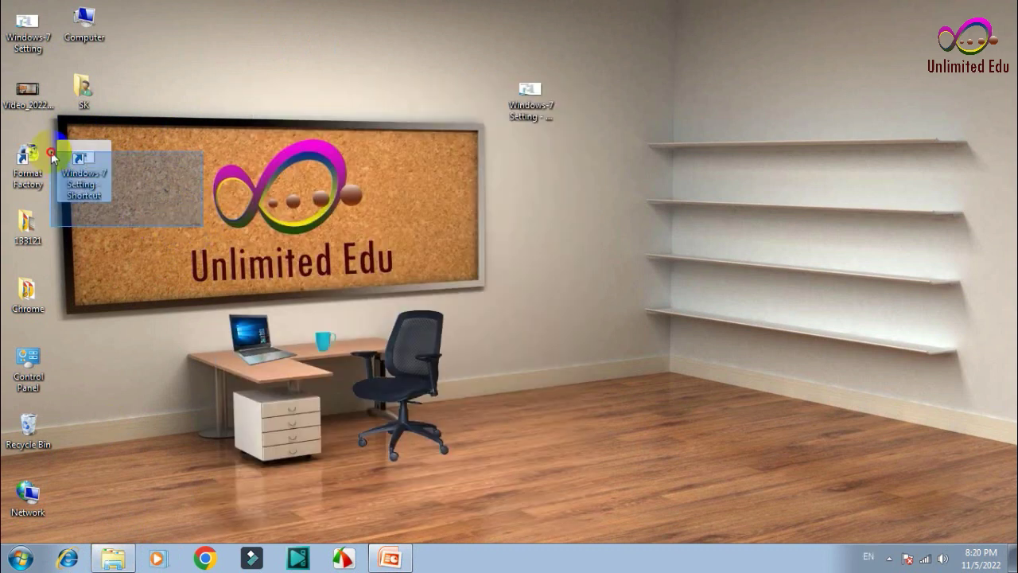
{"action": "key", "text": "Delete"}
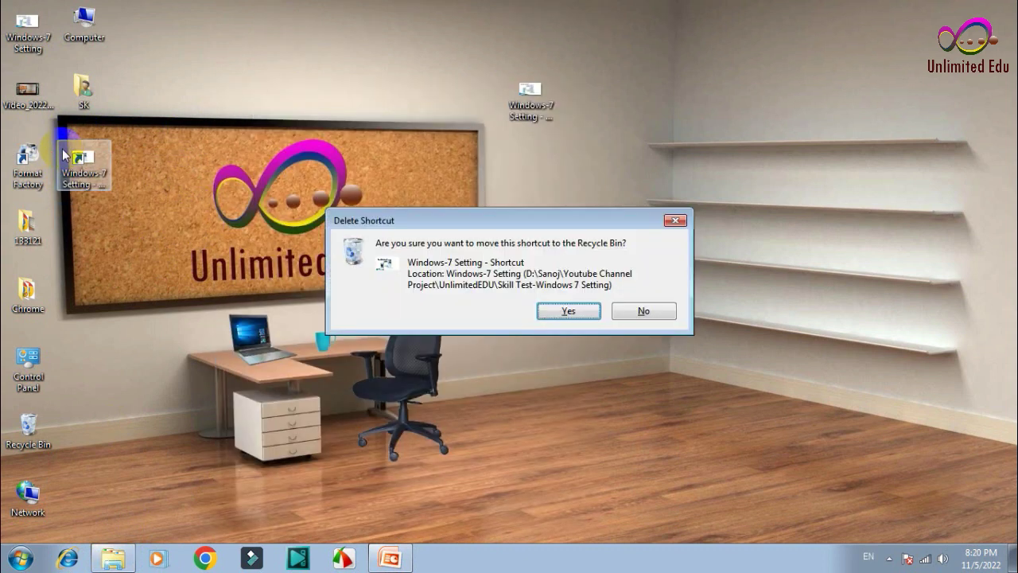
{"action": "left_click", "coordinate": [557, 312]}
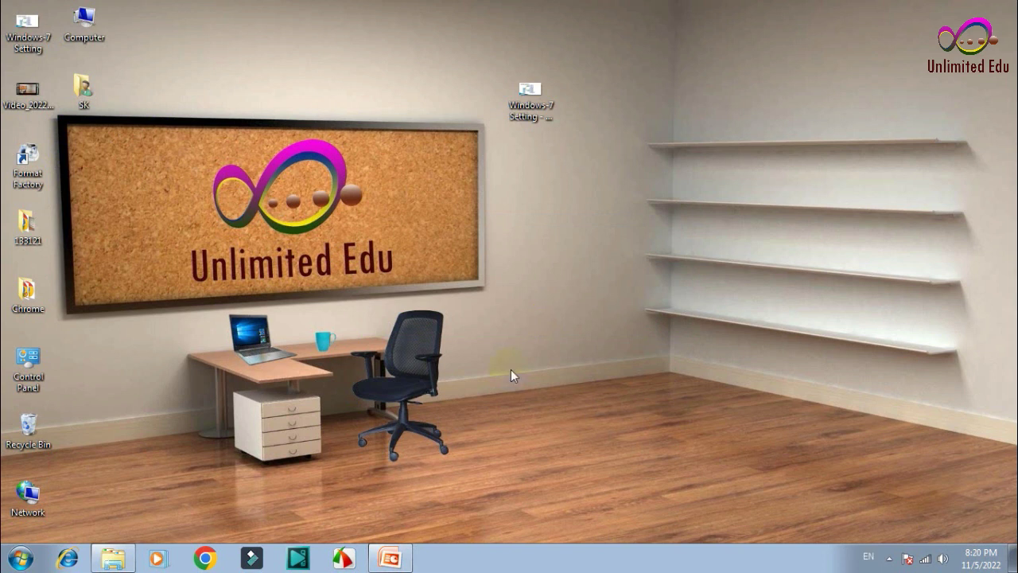
{"action": "left_click", "coordinate": [113, 557]}
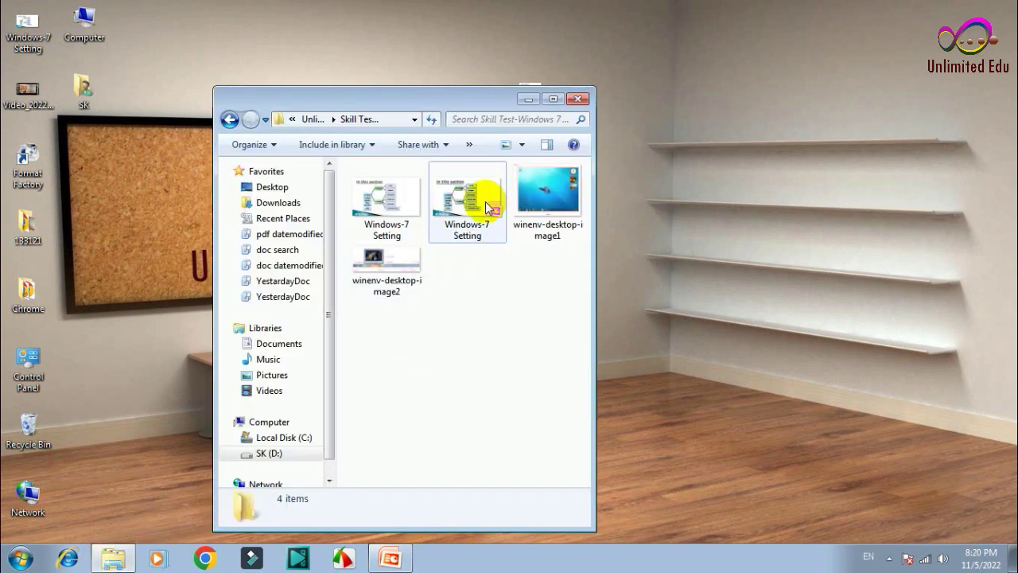
{"action": "left_click", "coordinate": [528, 100]}
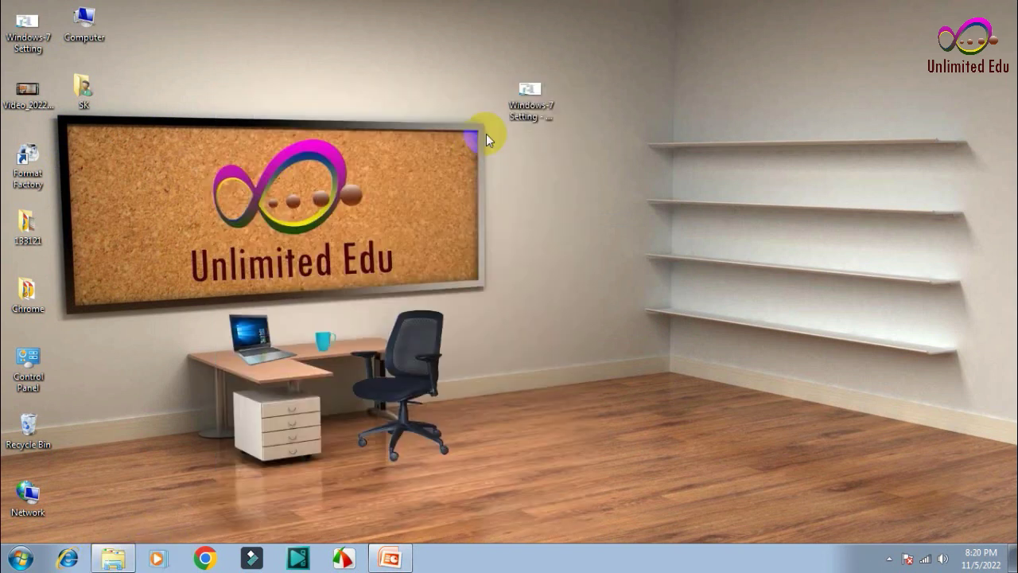
- Undo the deletion of the Windows-7 Setting shortcut on the desktop
{"action": "right_click", "coordinate": [272, 57]}
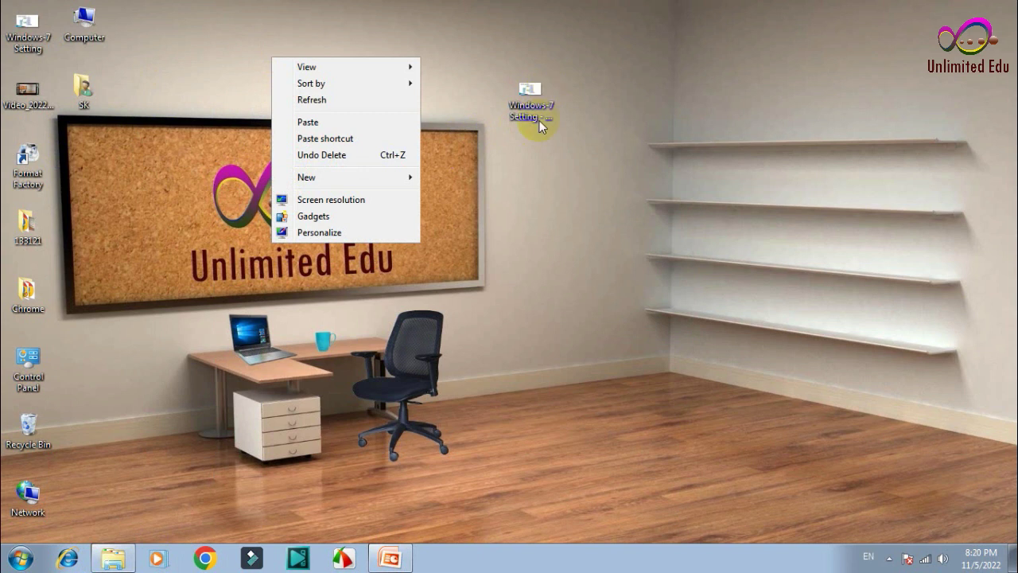
{"action": "left_click", "coordinate": [364, 157]}
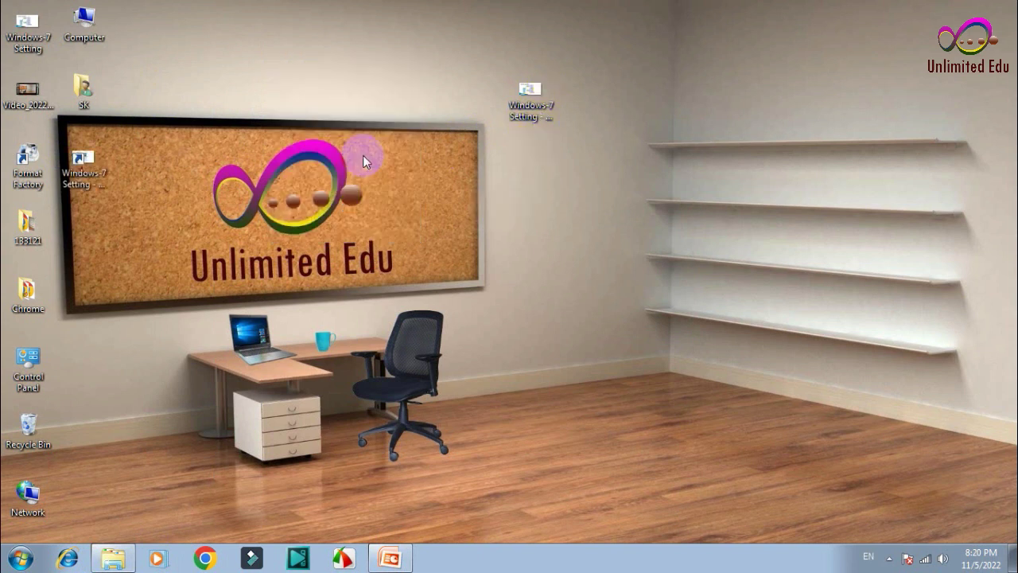
{"action": "left_click", "coordinate": [93, 187]}
{"action": "left_click", "coordinate": [121, 196]}
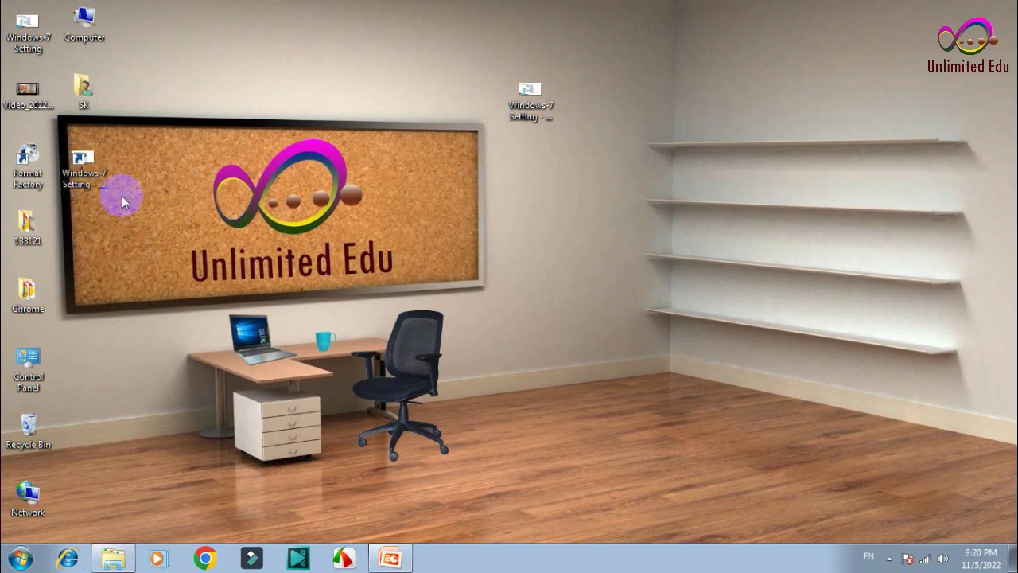
- Redo the deletion of the Windows-7 Setting shortcut, sending it to the Recycle Bin again
{"action": "right_click", "coordinate": [359, 40]}
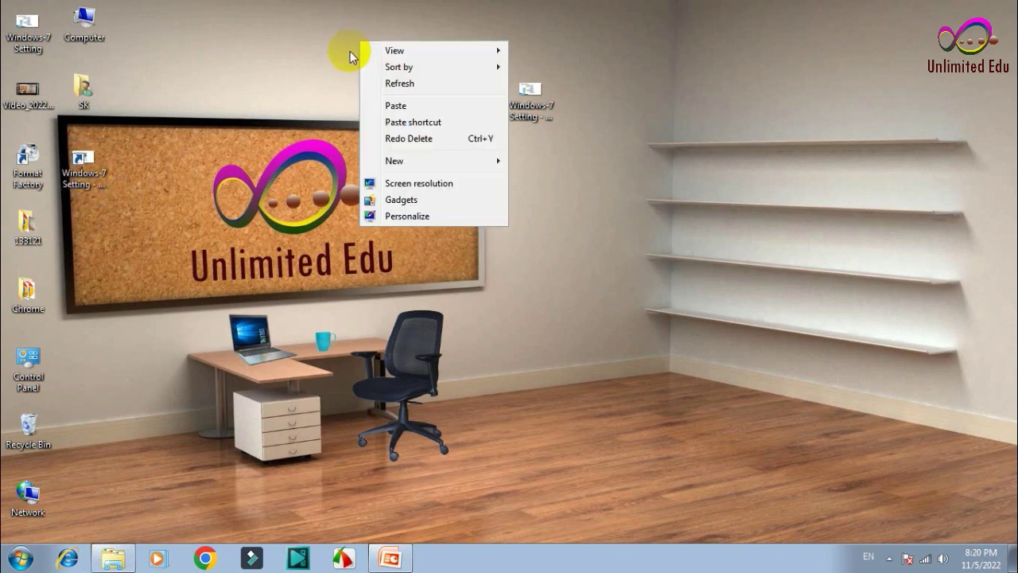
{"action": "left_click", "coordinate": [411, 140]}
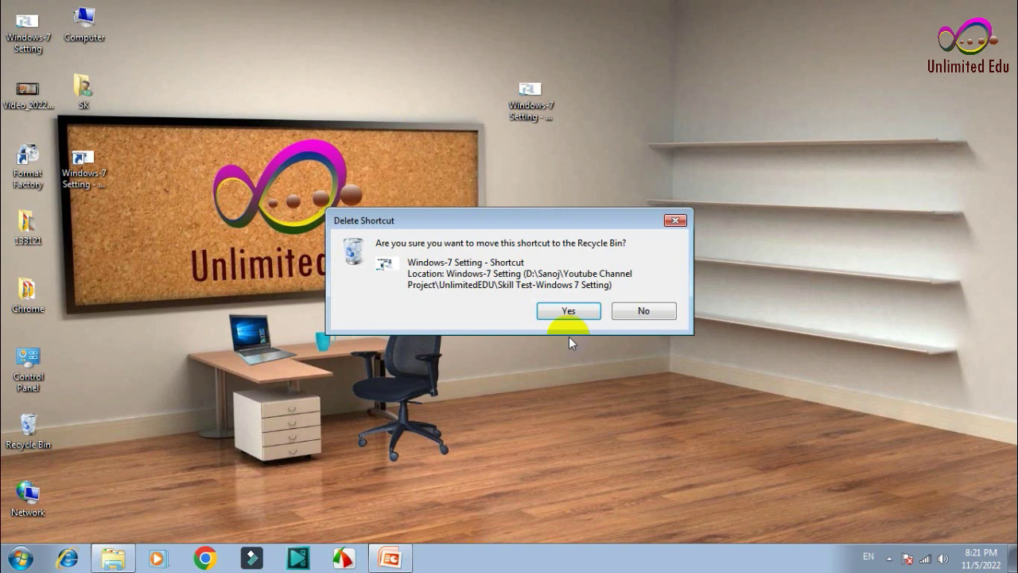
{"action": "left_click", "coordinate": [569, 310]}
- Create a new folder on the desktop and keep its default name
{"action": "right_click", "coordinate": [286, 83]}
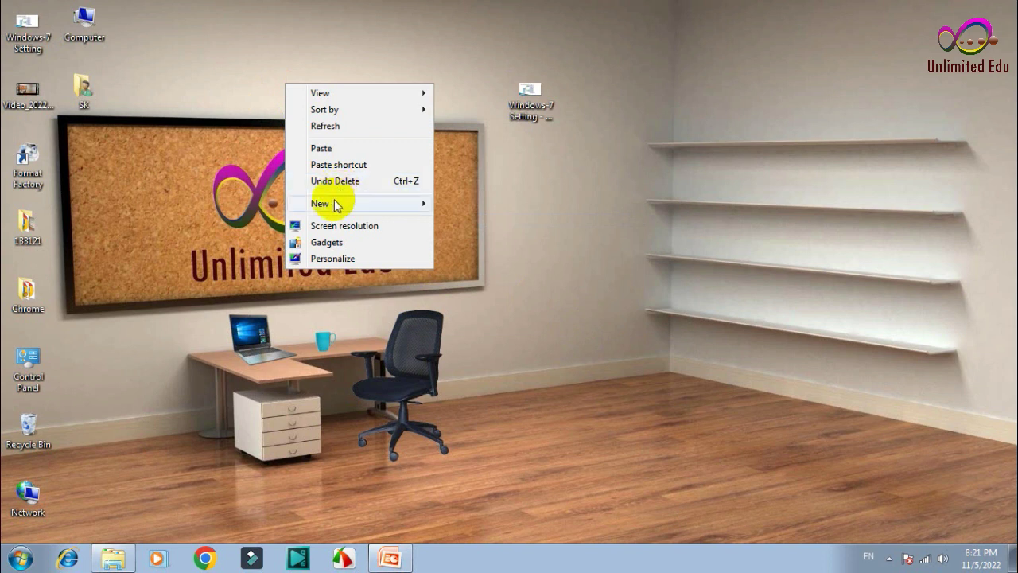
{"action": "mouse_move", "coordinate": [323, 208]}
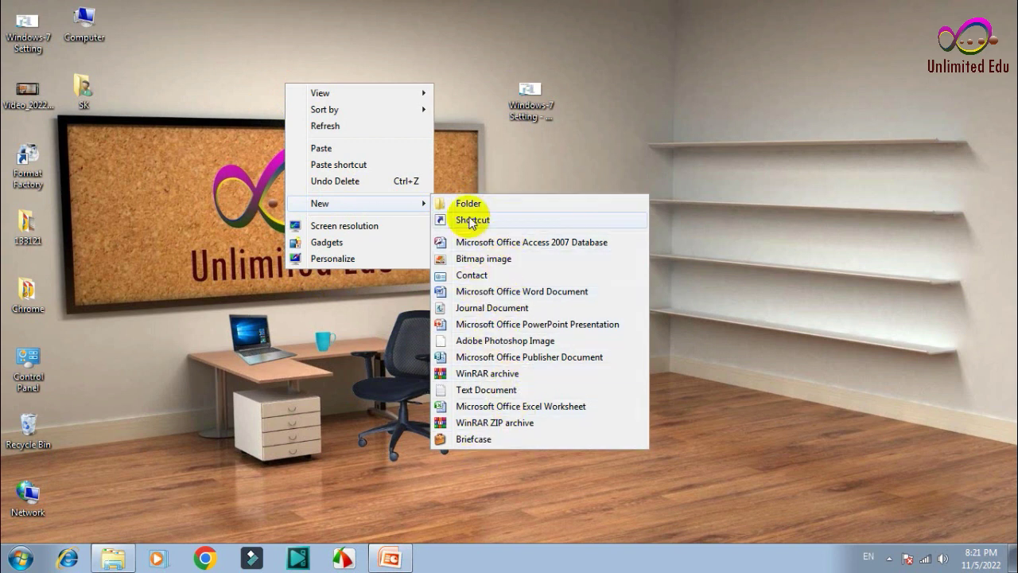
{"action": "left_click", "coordinate": [460, 151]}
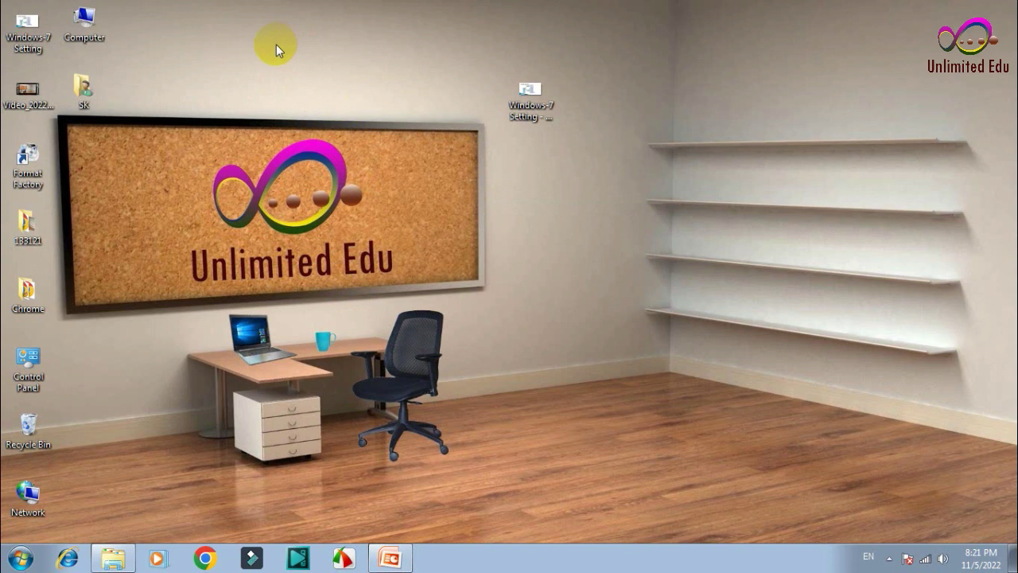
{"action": "left_click", "coordinate": [288, 144]}
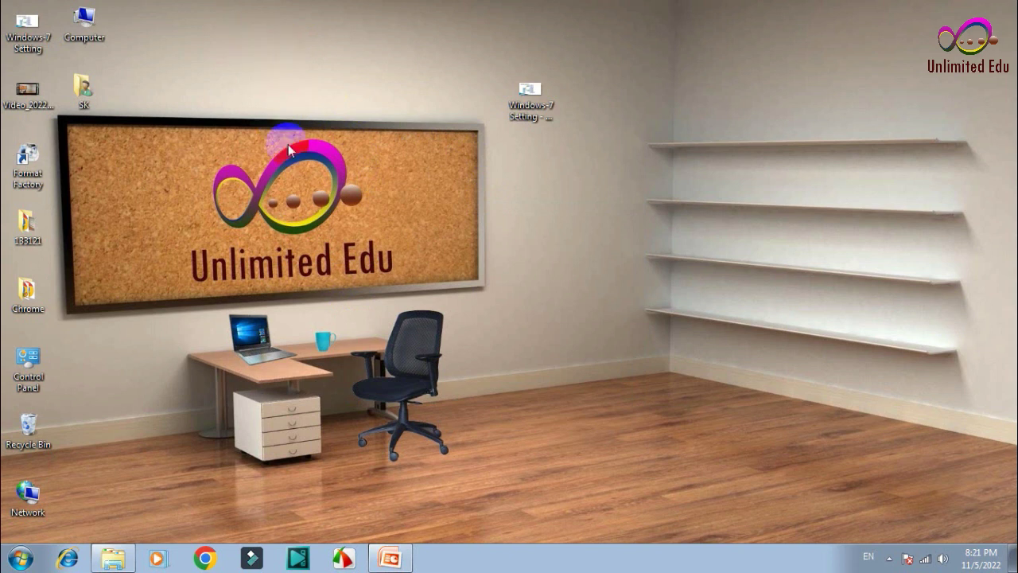
{"action": "right_click", "coordinate": [278, 63]}
{"action": "mouse_move", "coordinate": [357, 186]}
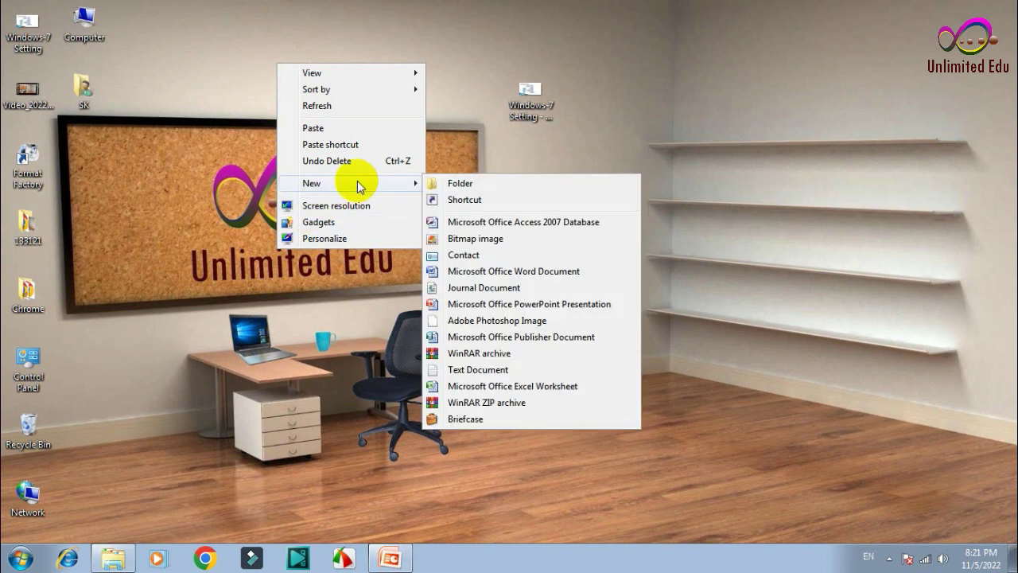
{"action": "left_click", "coordinate": [452, 184]}
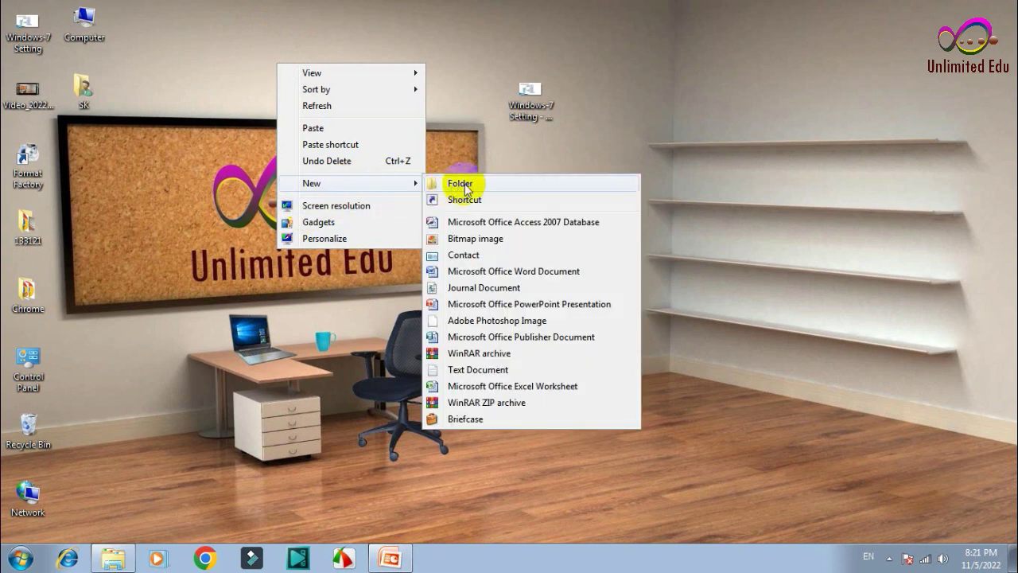
{"action": "left_click", "coordinate": [466, 184]}
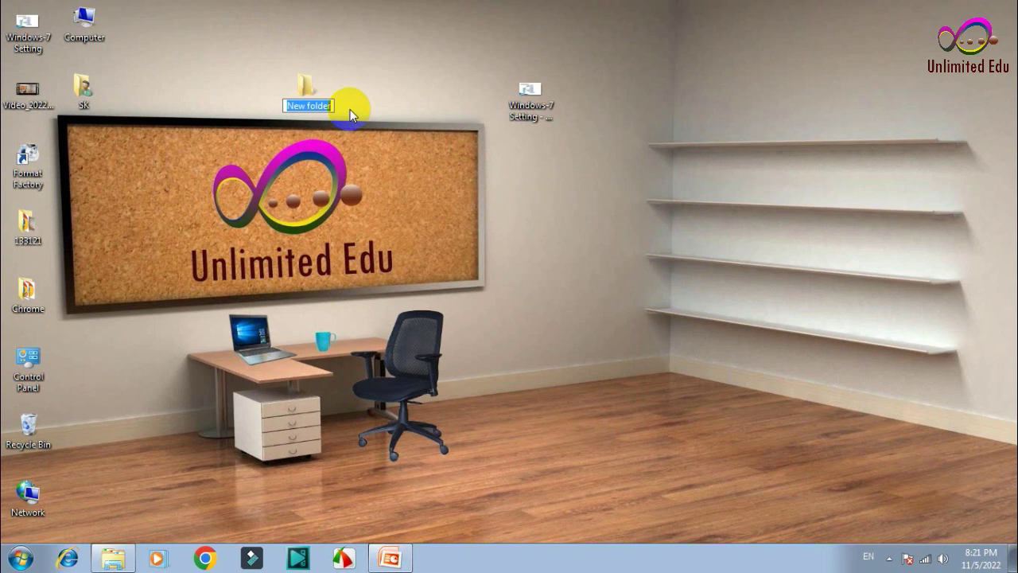
{"action": "left_click", "coordinate": [379, 122]}
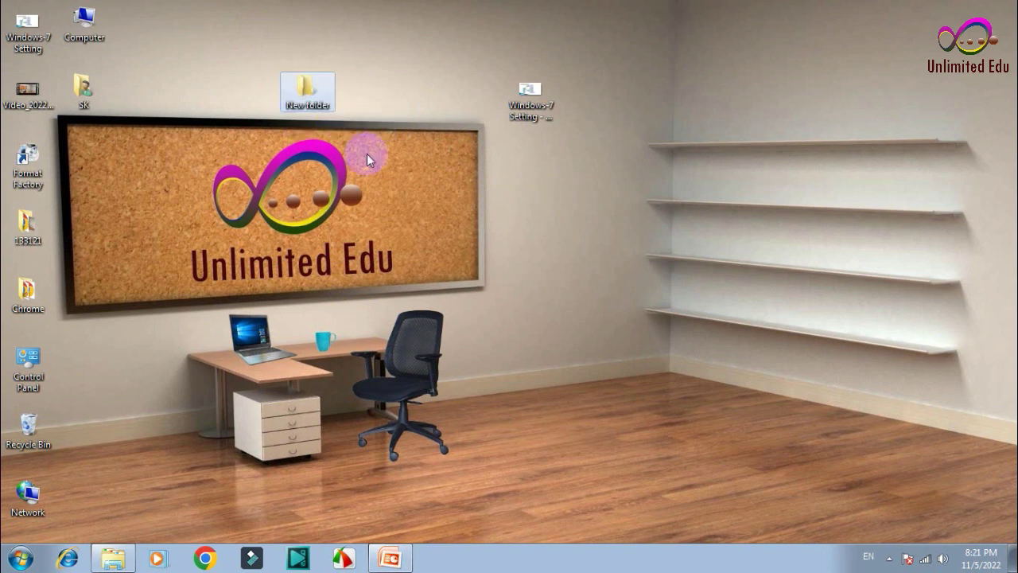
- Create a new Microsoft Office Word Document on the desktop and keep its default name
{"action": "right_click", "coordinate": [375, 126]}
{"action": "mouse_move", "coordinate": [514, 243]}
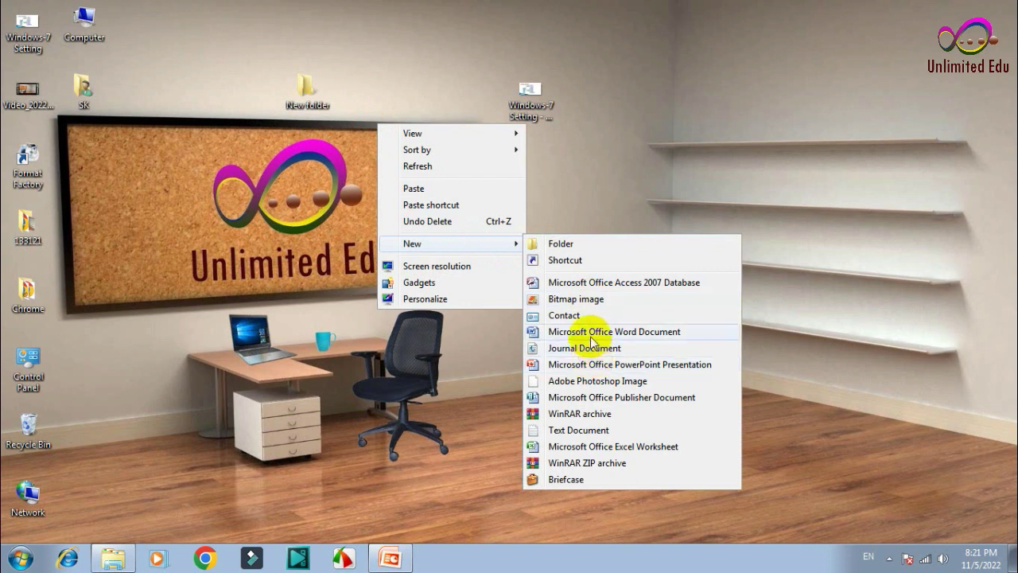
{"action": "left_click", "coordinate": [610, 190]}
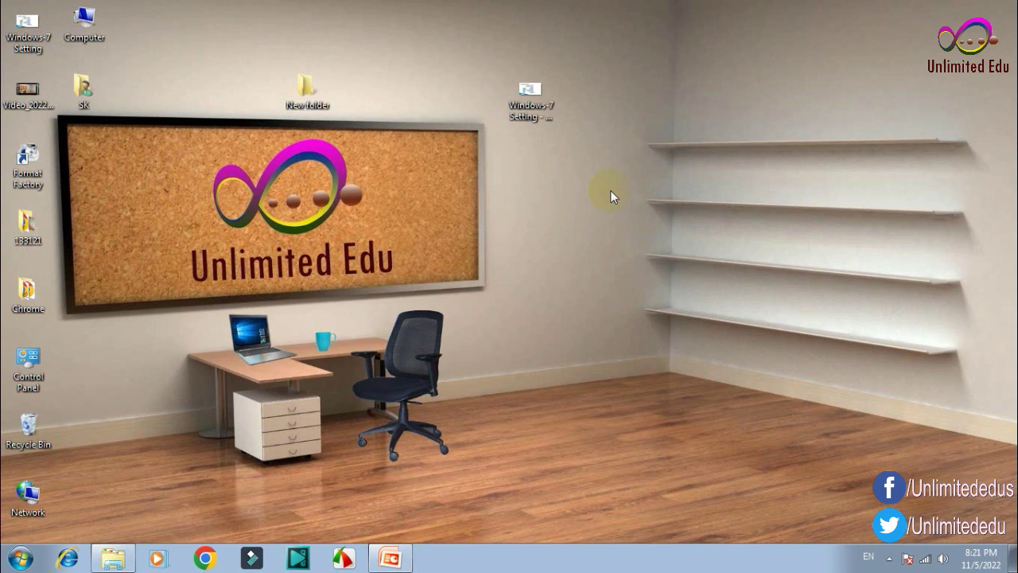
{"action": "right_click", "coordinate": [368, 161]}
{"action": "mouse_move", "coordinate": [511, 283]}
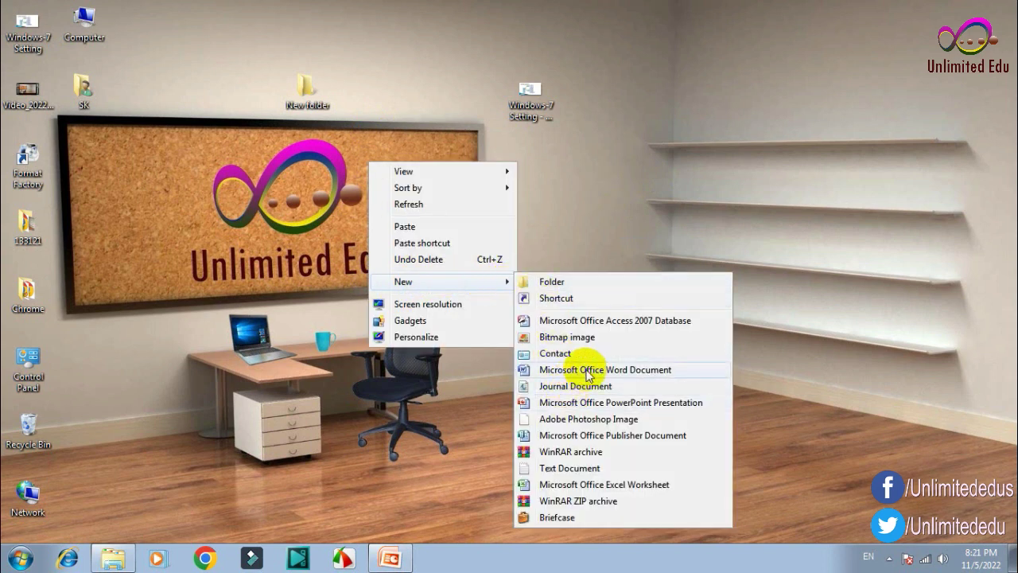
{"action": "left_click", "coordinate": [665, 371]}
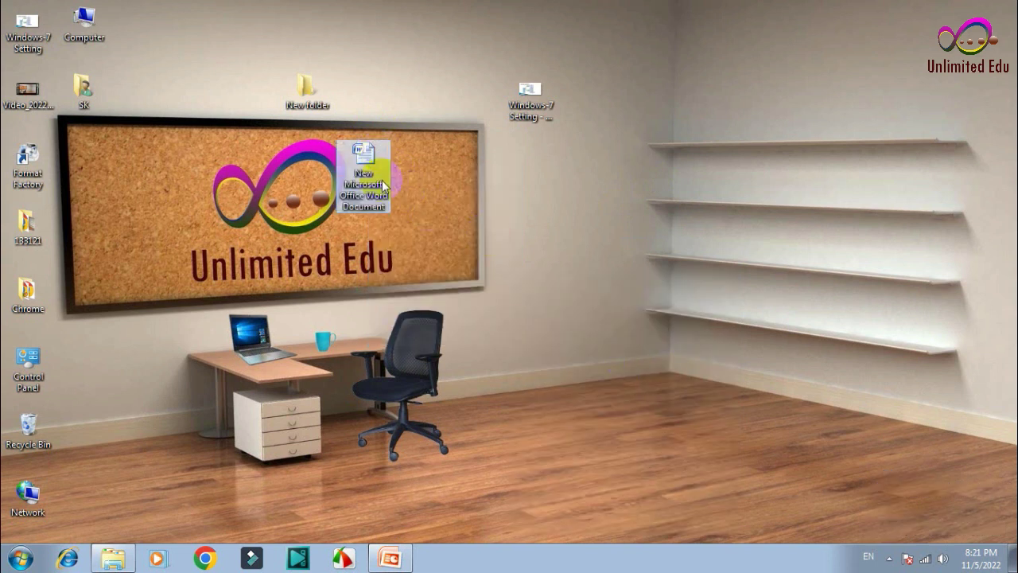
{"action": "left_click", "coordinate": [432, 249]}
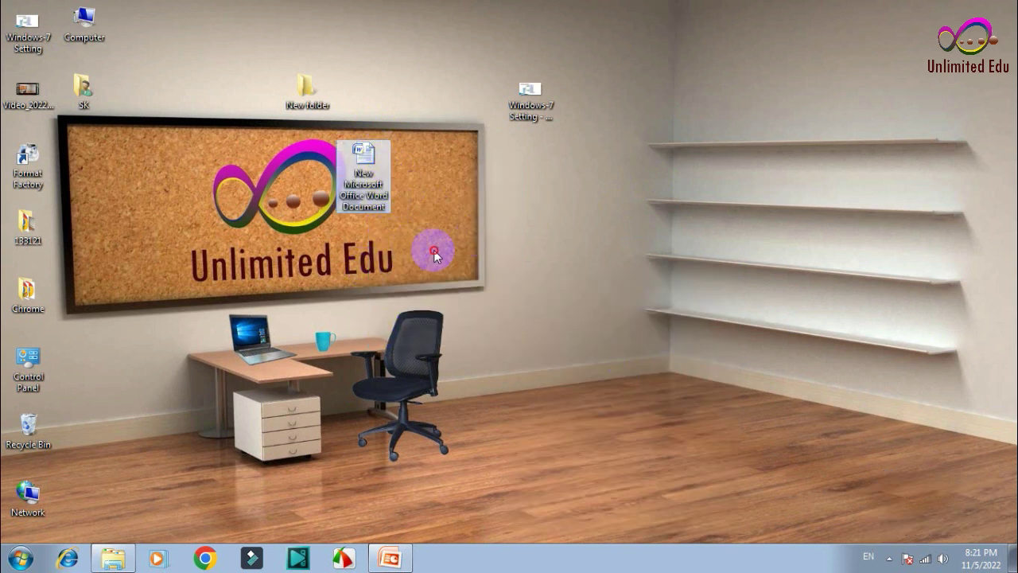
- Review the other item types that can be created on the desktop, such as Microsoft Office Excel Worksheet
{"action": "right_click", "coordinate": [476, 201]}
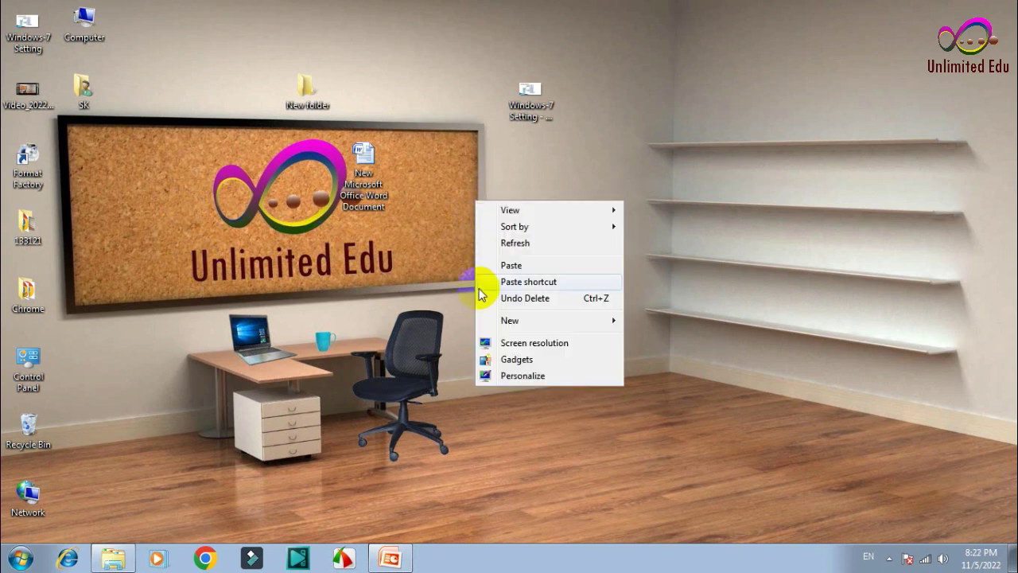
{"action": "mouse_move", "coordinate": [576, 321]}
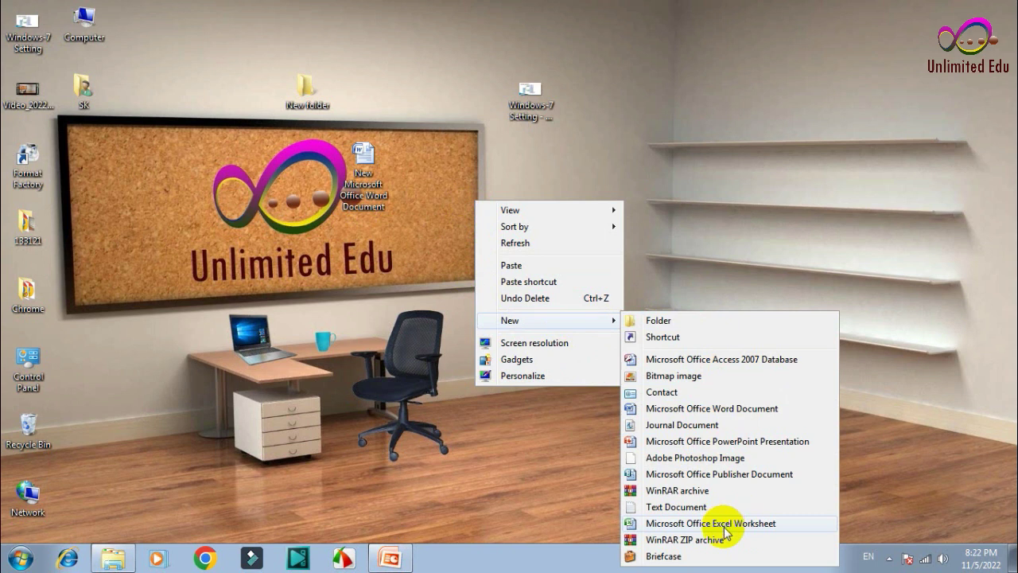
{"action": "left_click", "coordinate": [646, 249]}
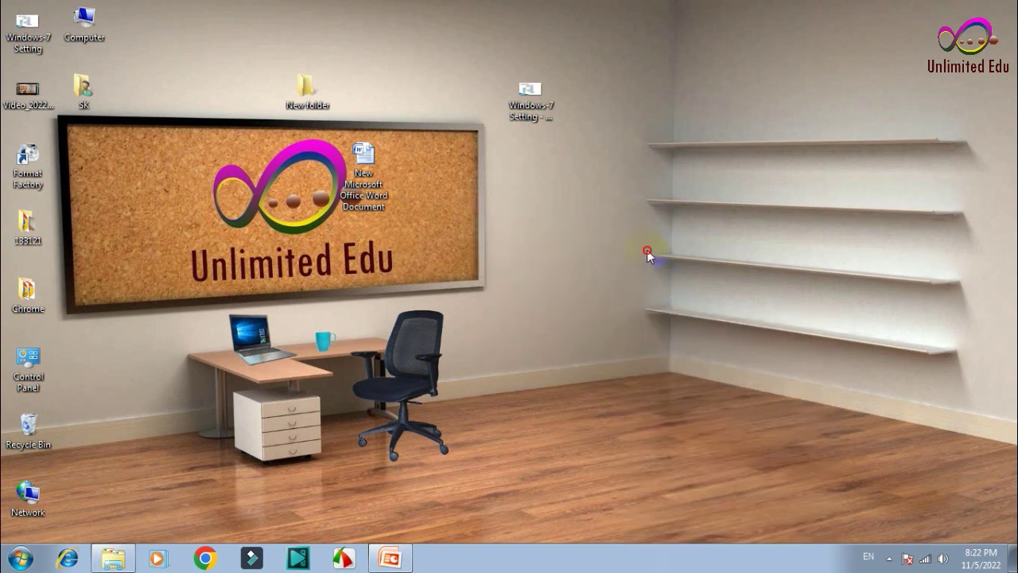
{"action": "right_click", "coordinate": [473, 162]}
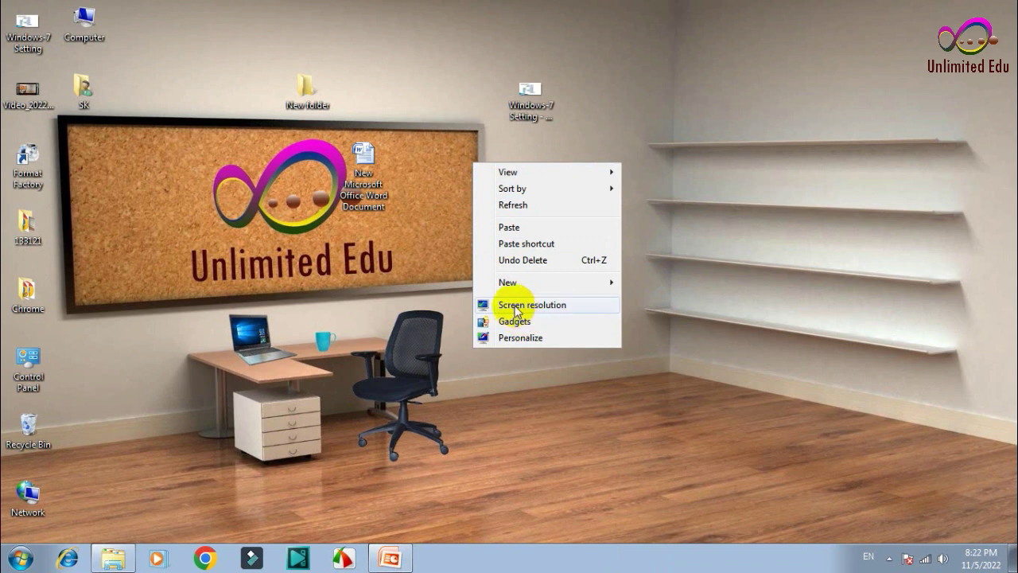
{"action": "left_click", "coordinate": [723, 234]}
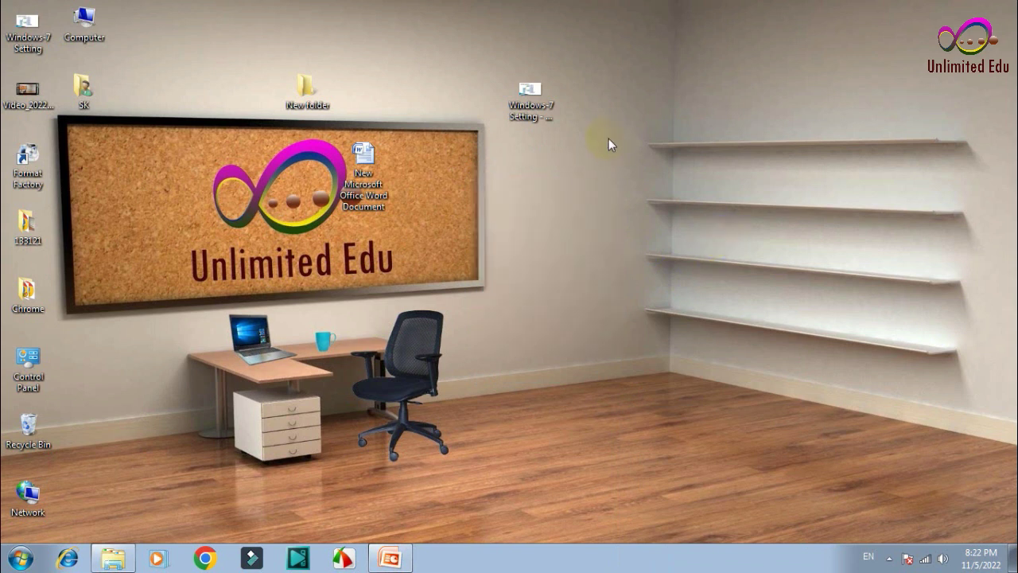
{"action": "left_click", "coordinate": [714, 7]}
- Open the desktop's screen resolution settings and display the available resolutions
{"action": "right_click", "coordinate": [589, 124]}
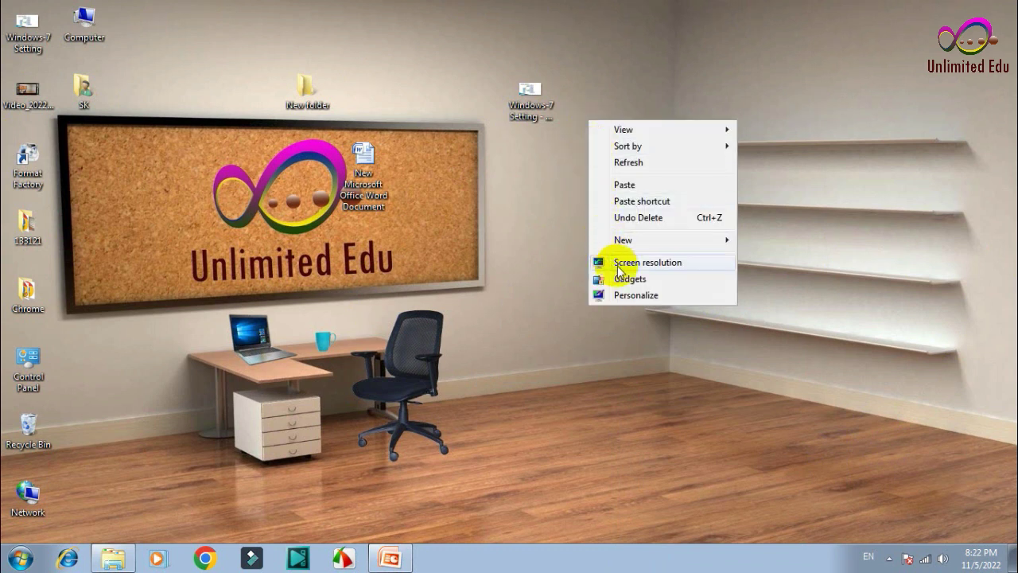
{"action": "right_click", "coordinate": [510, 194]}
{"action": "left_click", "coordinate": [546, 340]}
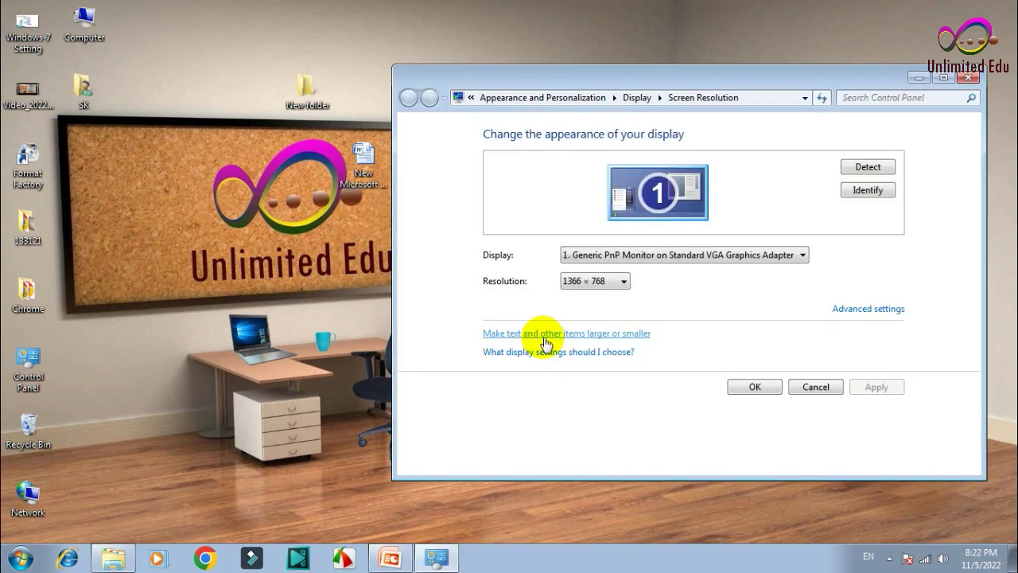
{"action": "left_click", "coordinate": [580, 288]}
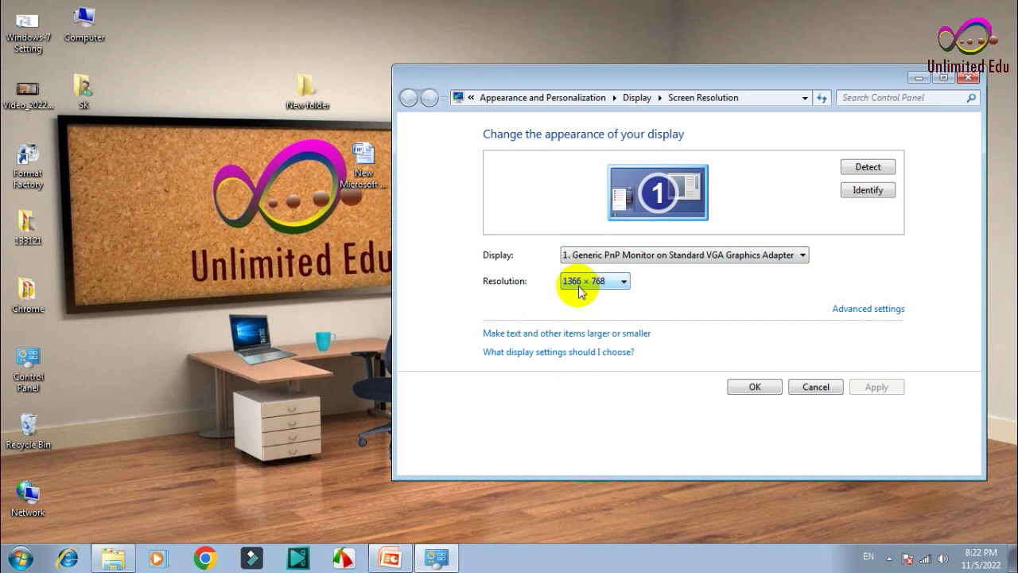
{"action": "left_click", "coordinate": [624, 284]}
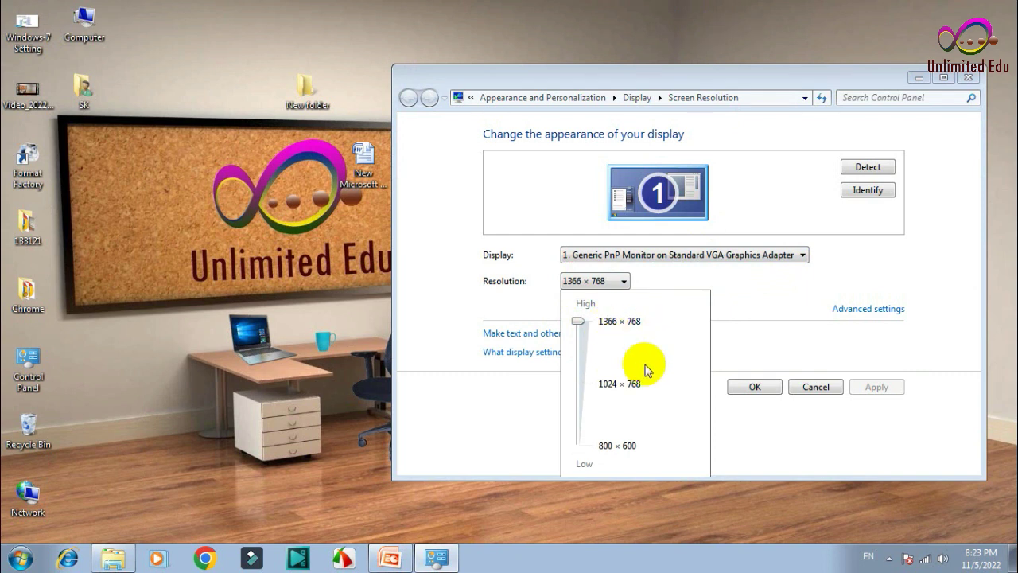
- Try the 1024 × 768 and 800 × 600 resolutions, restore 1366 × 768 and close the display settings
{"action": "left_click", "coordinate": [584, 386]}
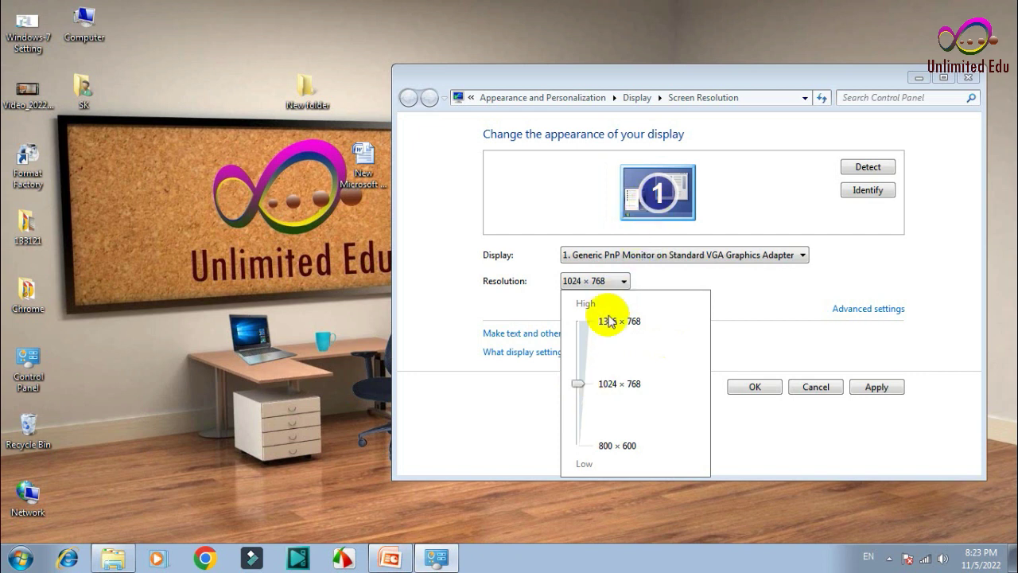
{"action": "left_click", "coordinate": [587, 328]}
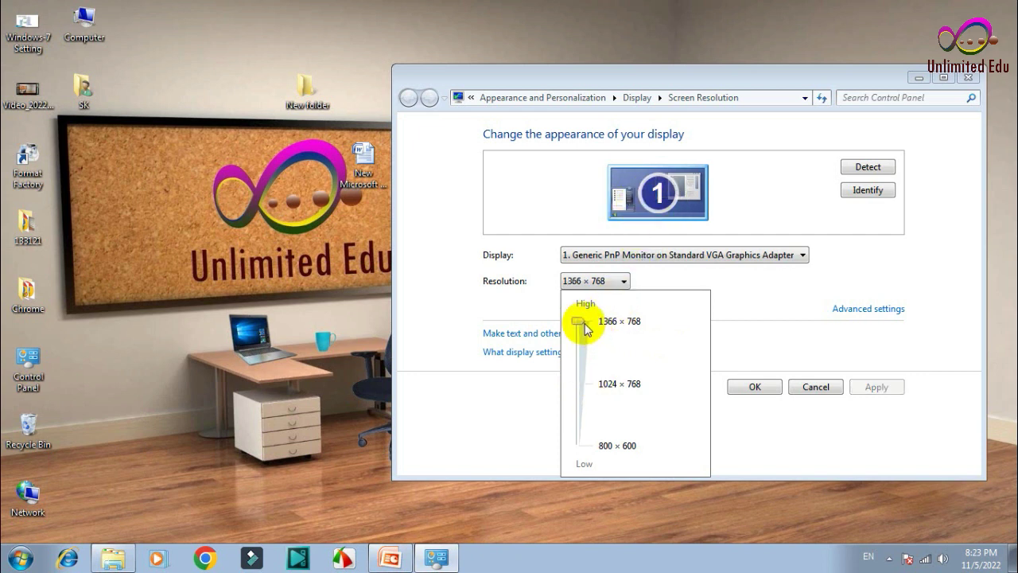
{"action": "left_click", "coordinate": [585, 385]}
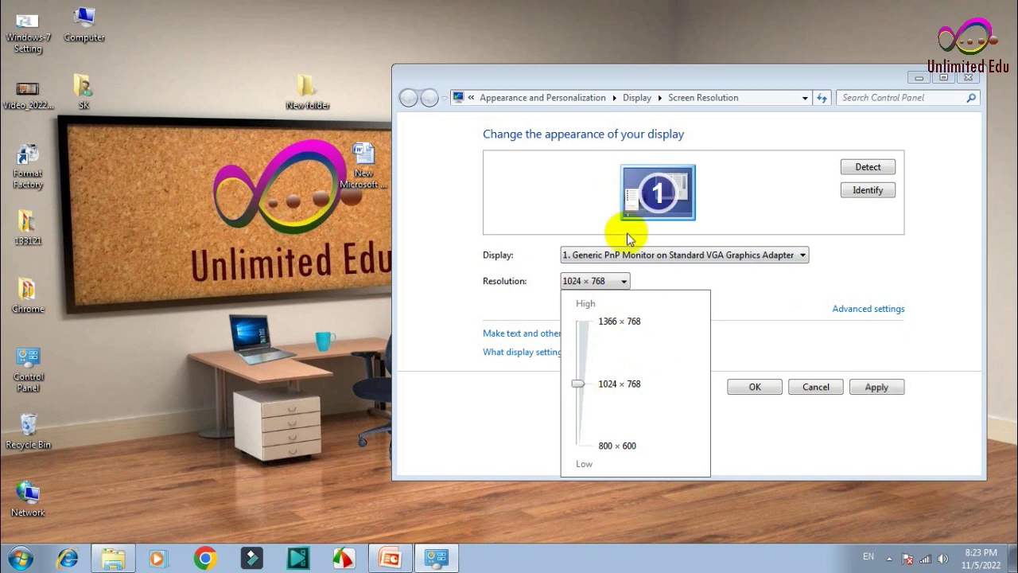
{"action": "left_click", "coordinate": [583, 447]}
{"action": "left_click", "coordinate": [579, 322]}
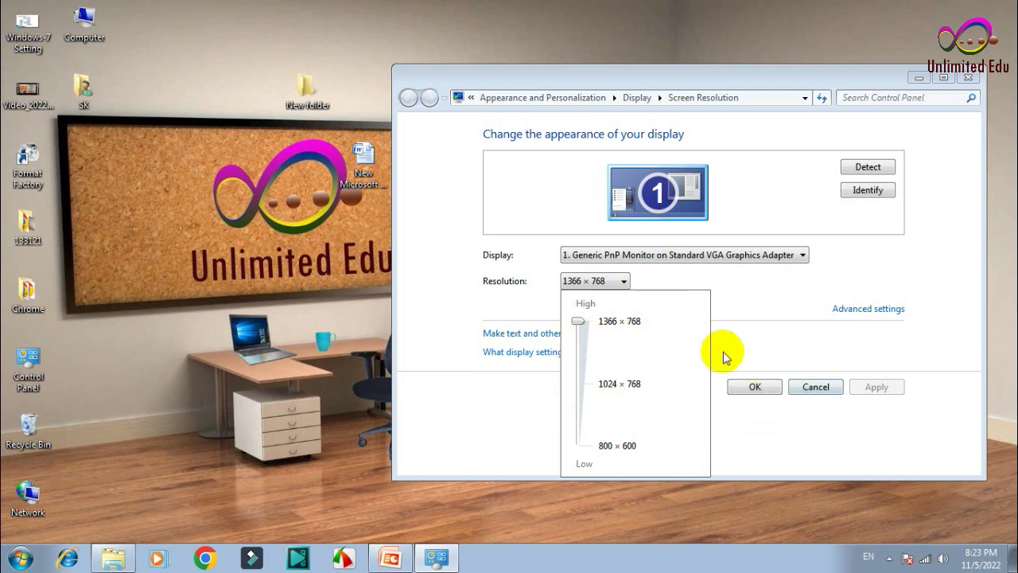
{"action": "left_click", "coordinate": [751, 388]}
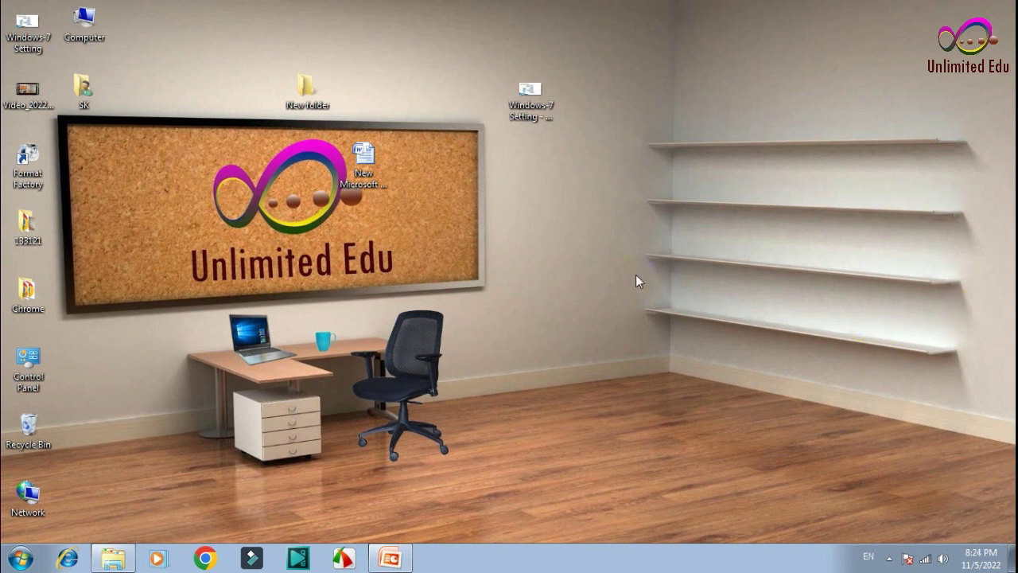
- Open the desktop gadget gallery to view the available gadgets, and close it again
{"action": "right_click", "coordinate": [504, 165]}
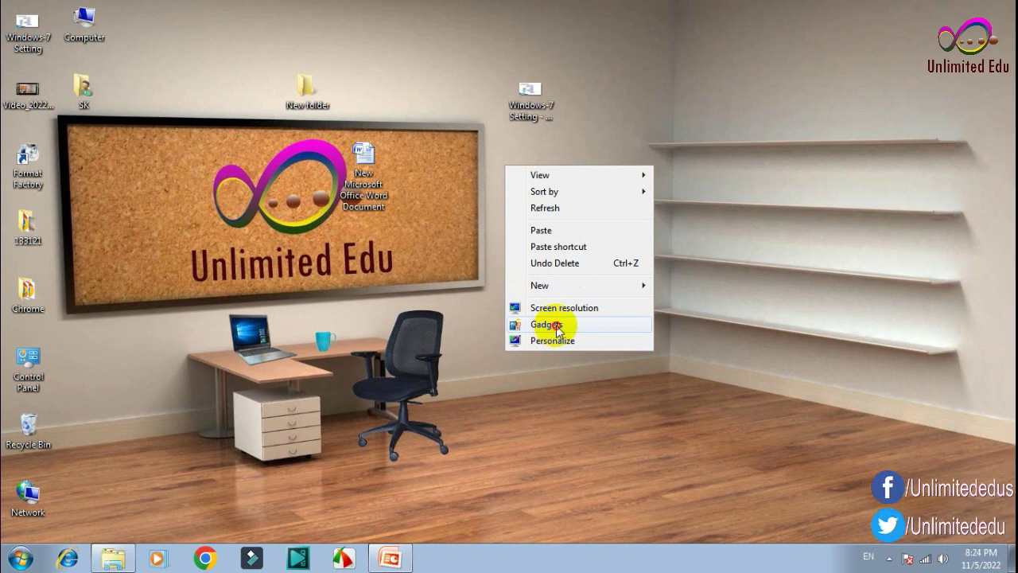
{"action": "left_click", "coordinate": [547, 325]}
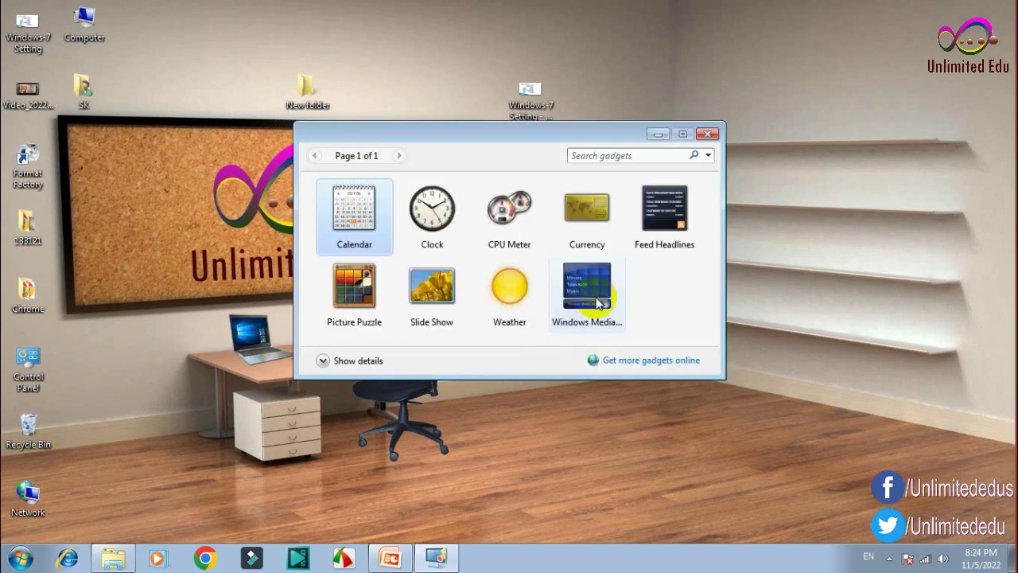
{"action": "left_click", "coordinate": [708, 134]}
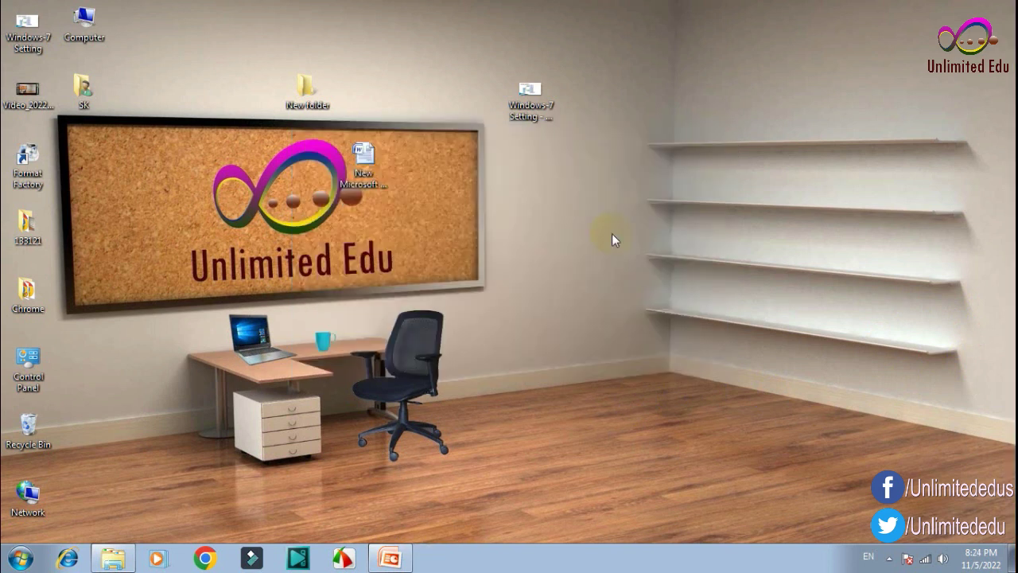
- Open the desktop's Personalization settings and look through the available Aero Themes
{"action": "right_click", "coordinate": [448, 187]}
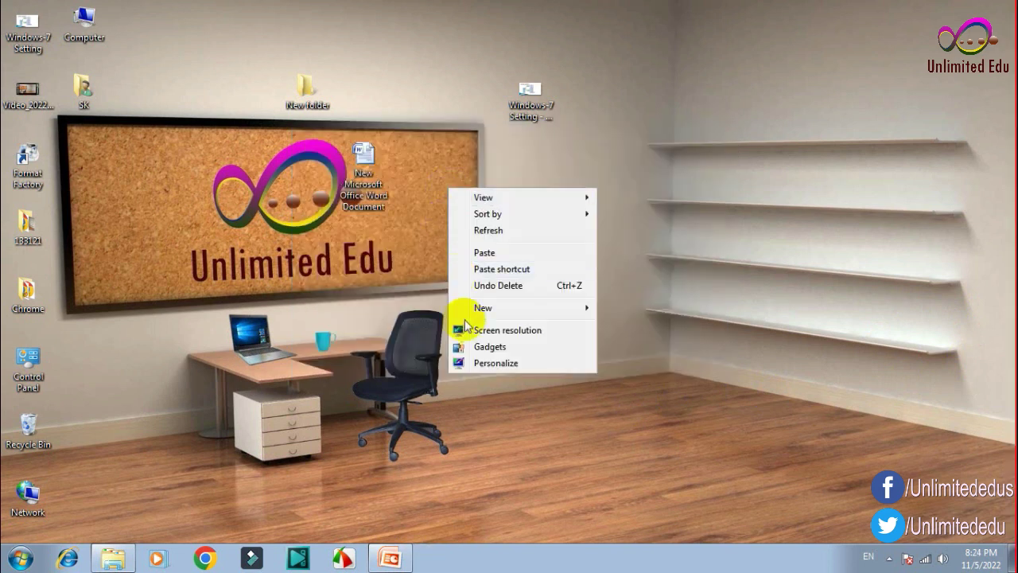
{"action": "left_click", "coordinate": [507, 364]}
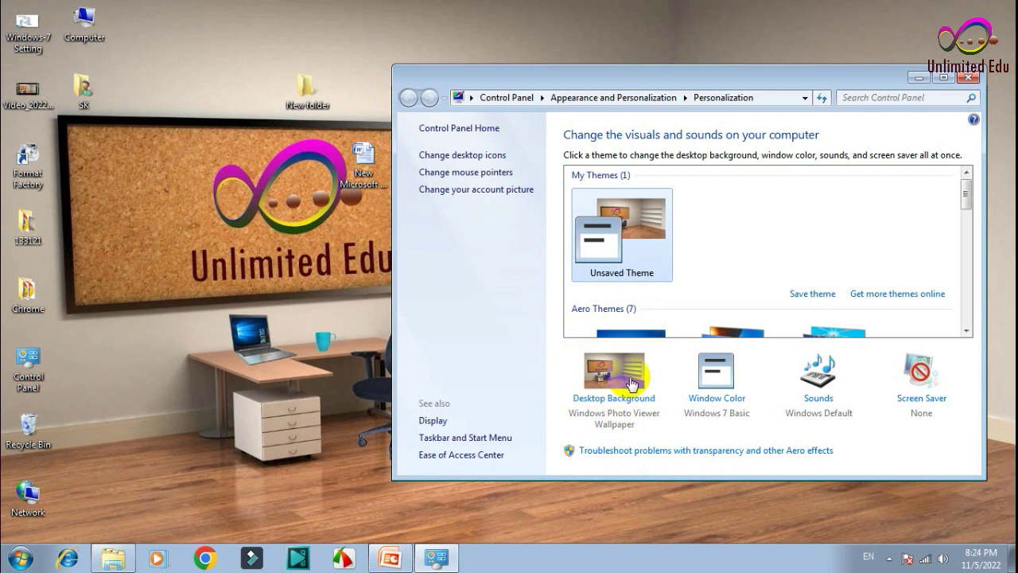
{"action": "scroll", "coordinate": [915, 235], "scroll_direction": "down", "scroll_amount": 1}
{"action": "scroll", "coordinate": [915, 235], "scroll_direction": "down", "scroll_amount": 1}
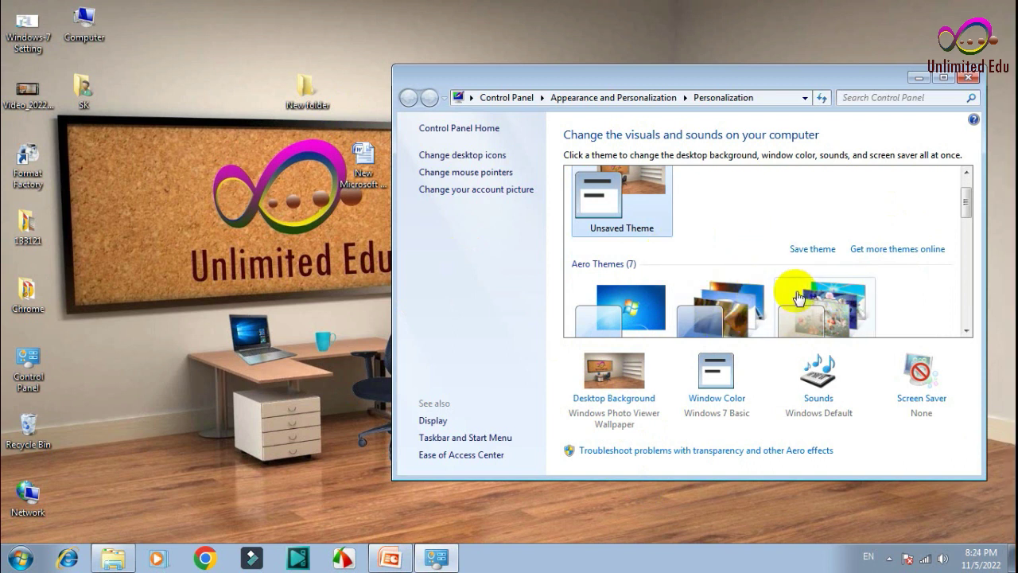
{"action": "scroll", "coordinate": [843, 315], "scroll_direction": "down", "scroll_amount": 1}
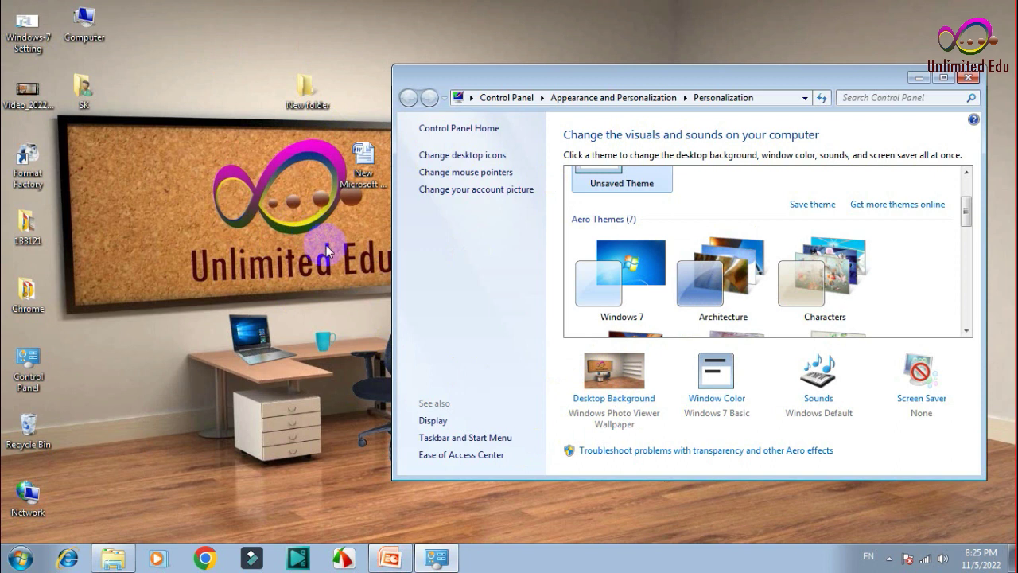
- Load the Desktop folder's pictures as desktop background choices and keep only the first picture selected
{"action": "left_click", "coordinate": [611, 399]}
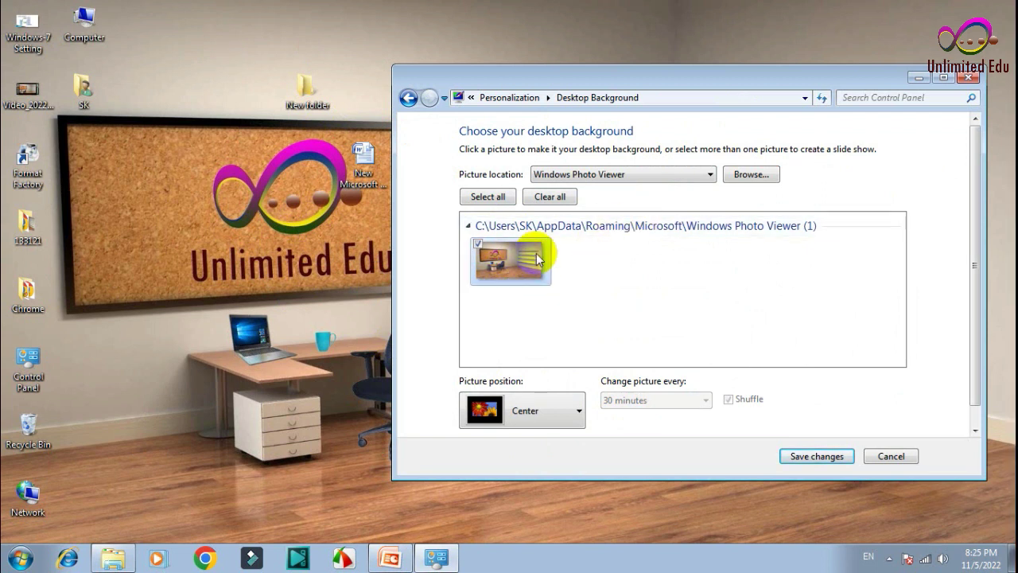
{"action": "left_click", "coordinate": [746, 176]}
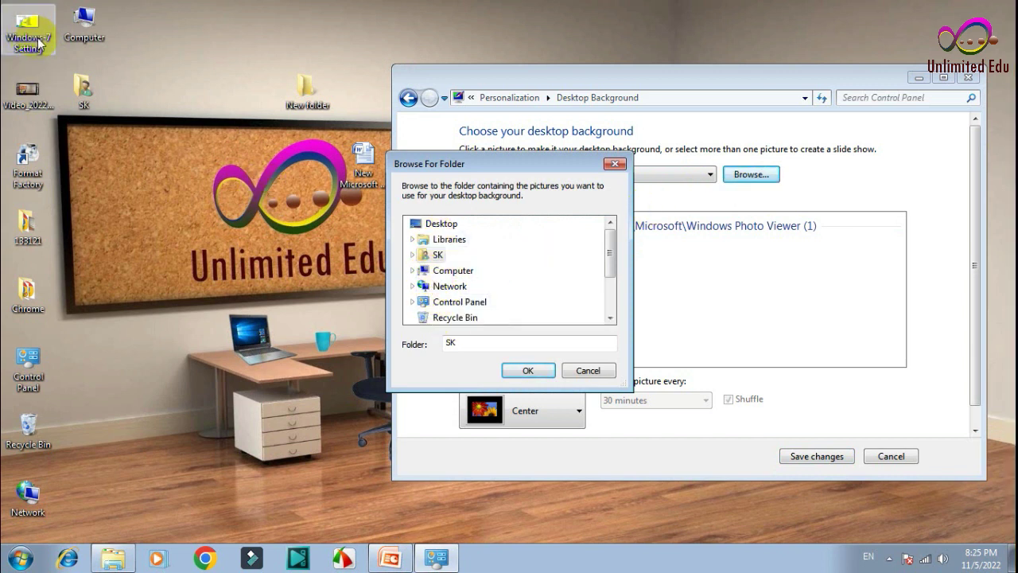
{"action": "left_click", "coordinate": [439, 226]}
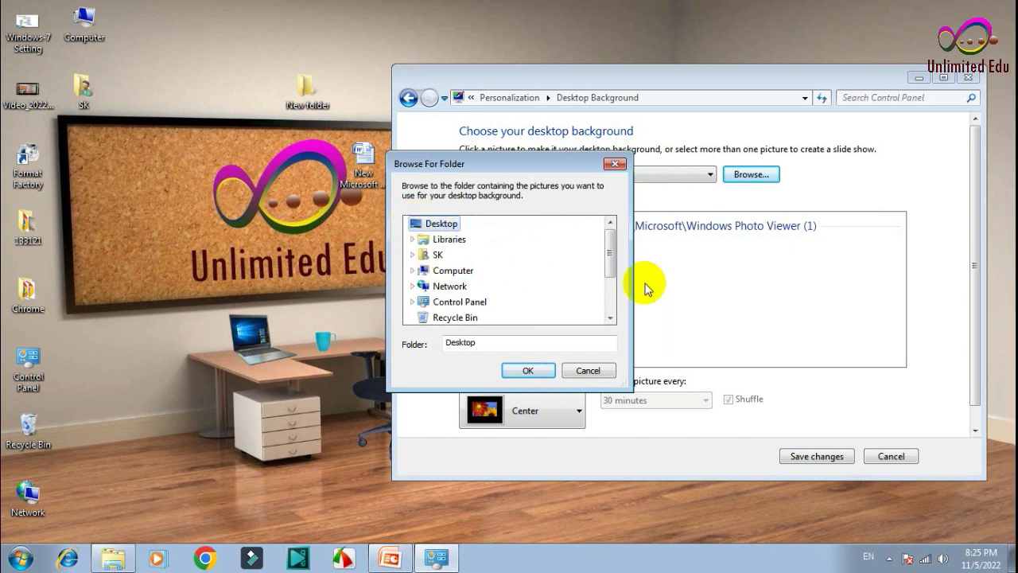
{"action": "left_click_drag", "start_coordinate": [607, 229], "coordinate": [606, 274]}
{"action": "left_click", "coordinate": [528, 369]}
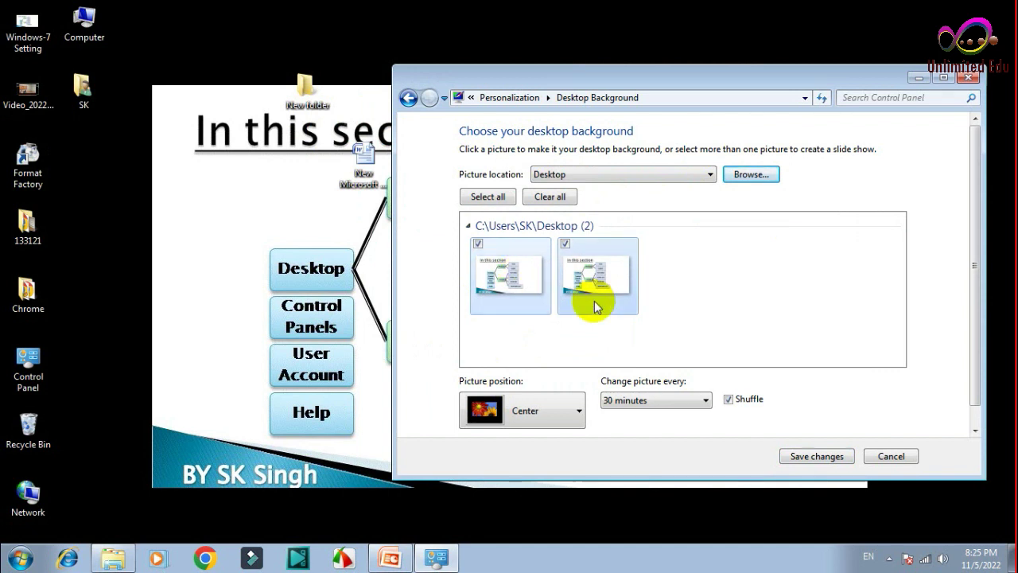
{"action": "left_click", "coordinate": [565, 244]}
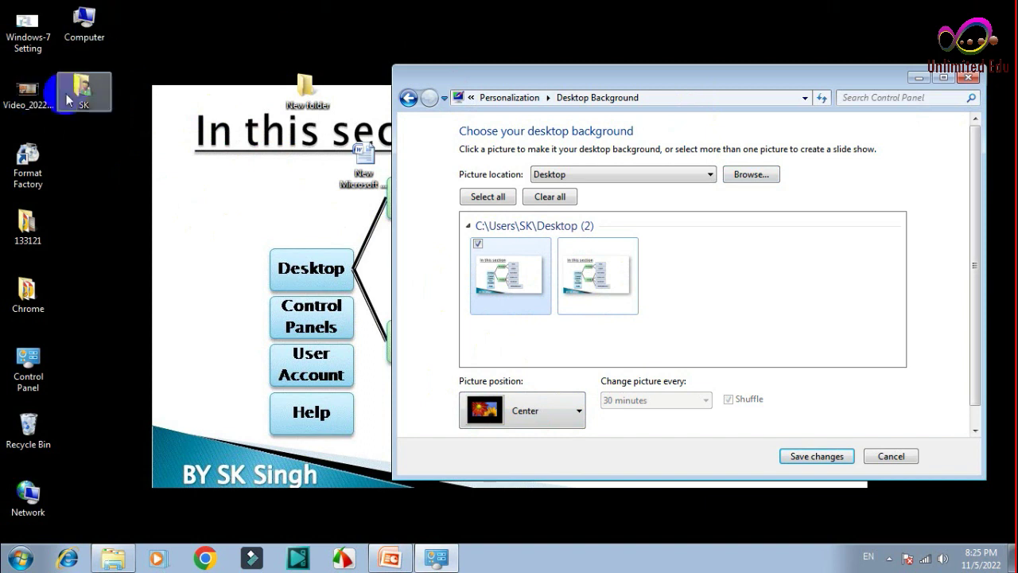
- Try the Fill, Fit, Stretch, Tile and Center picture positions, and cancel the desktop background changes
{"action": "left_click", "coordinate": [580, 412]}
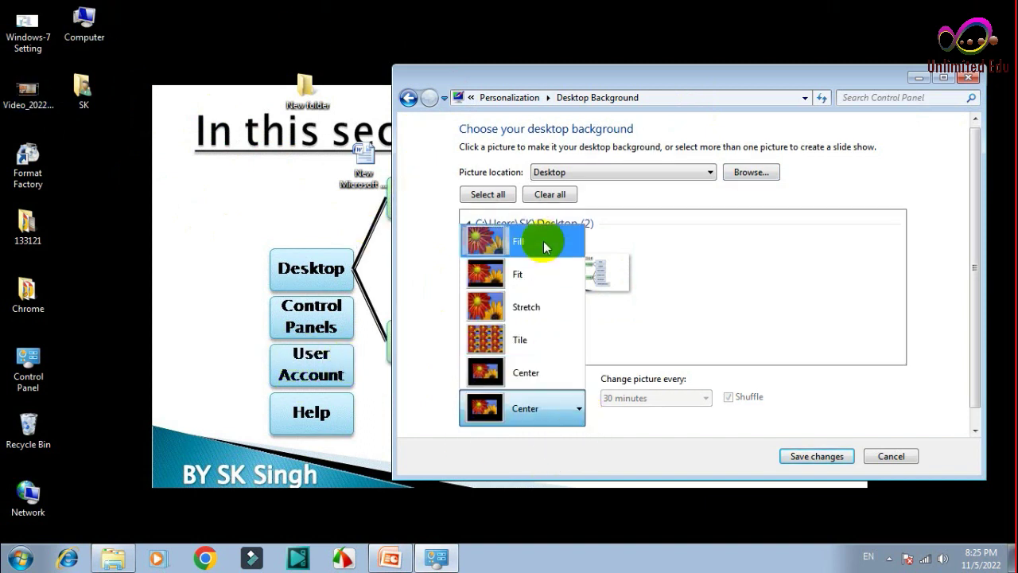
{"action": "left_click", "coordinate": [544, 243]}
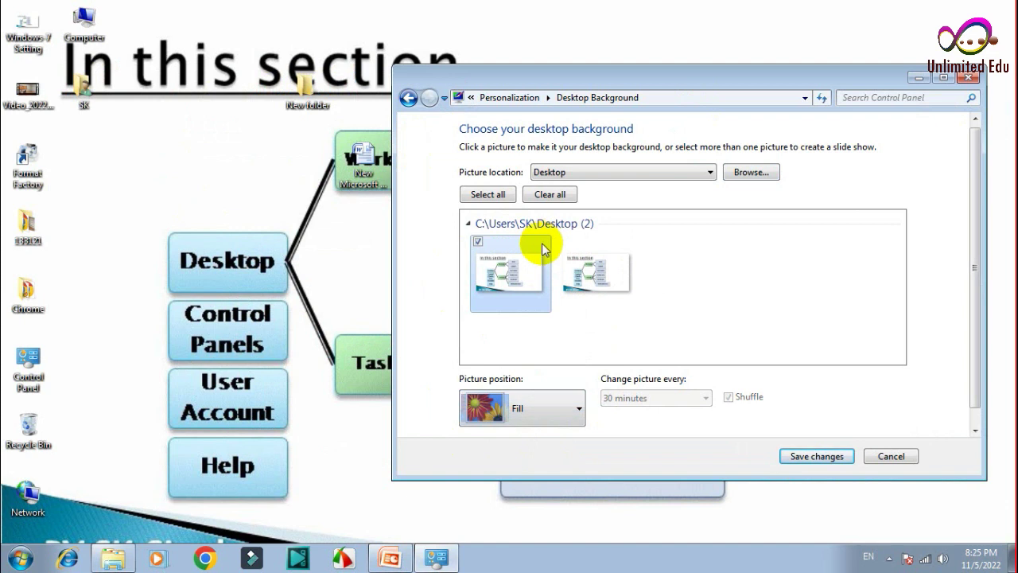
{"action": "left_click", "coordinate": [572, 407]}
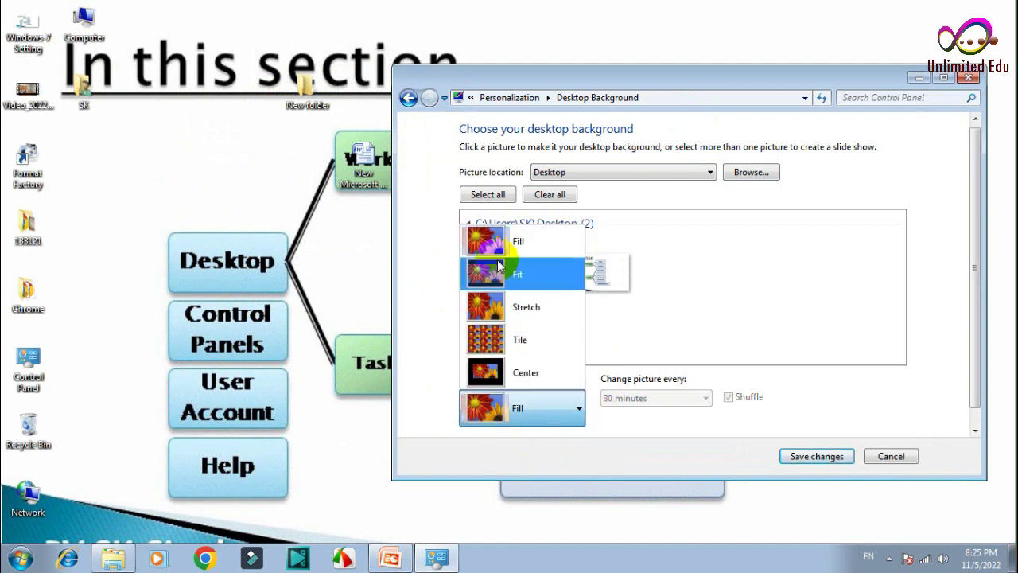
{"action": "left_click", "coordinate": [519, 285]}
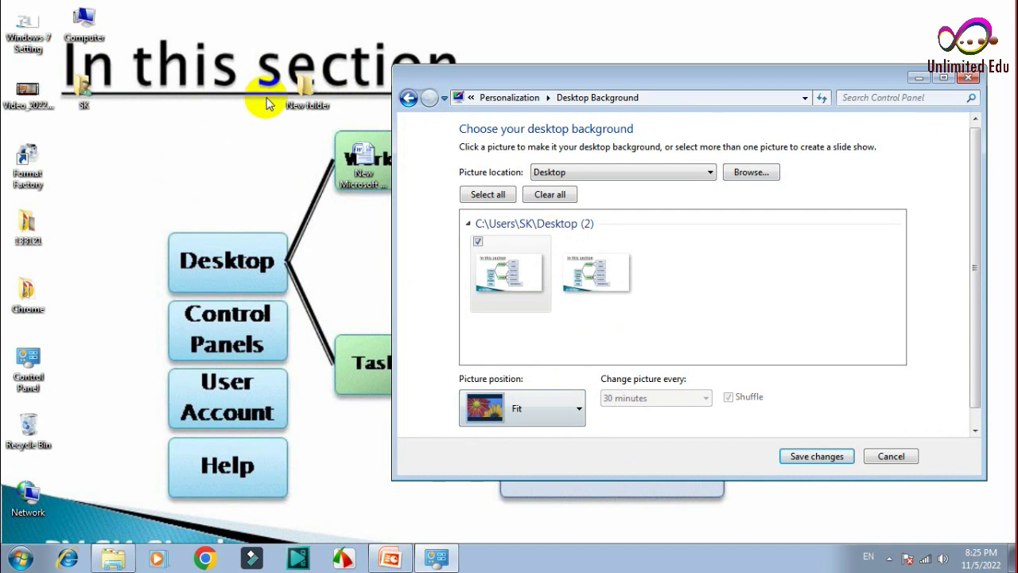
{"action": "left_click", "coordinate": [561, 415]}
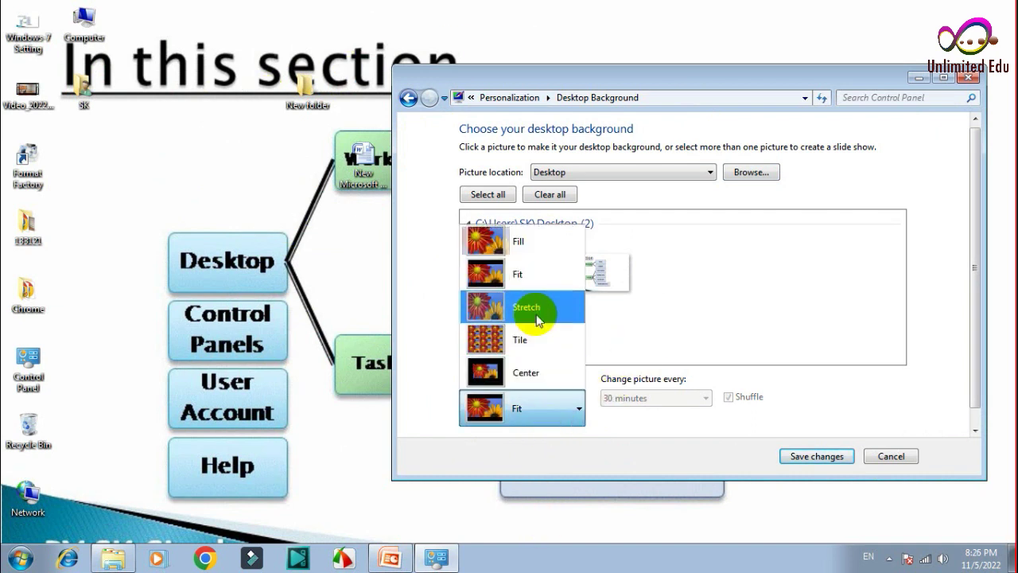
{"action": "left_click", "coordinate": [538, 316]}
{"action": "left_click", "coordinate": [575, 408]}
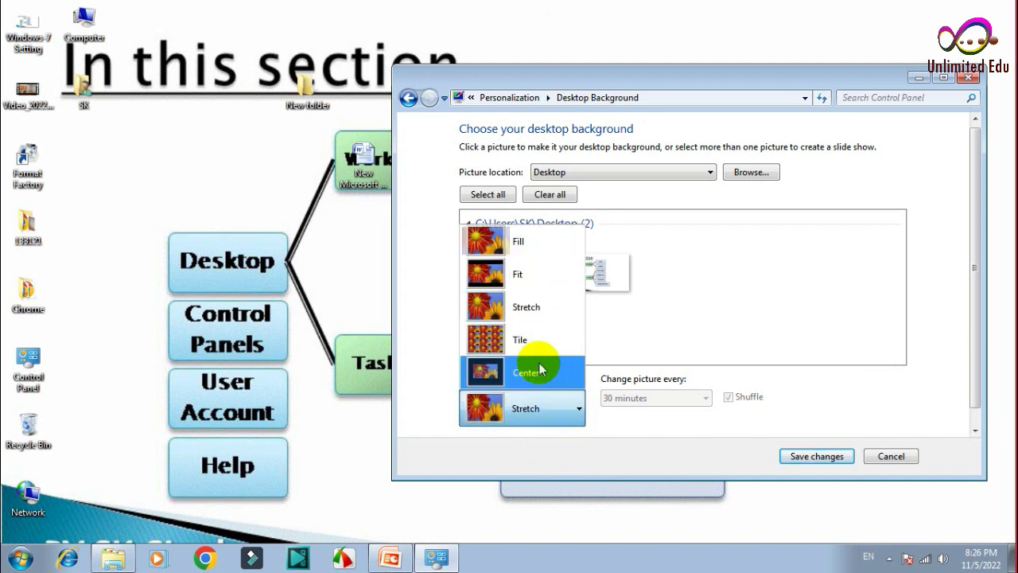
{"action": "left_click", "coordinate": [537, 342]}
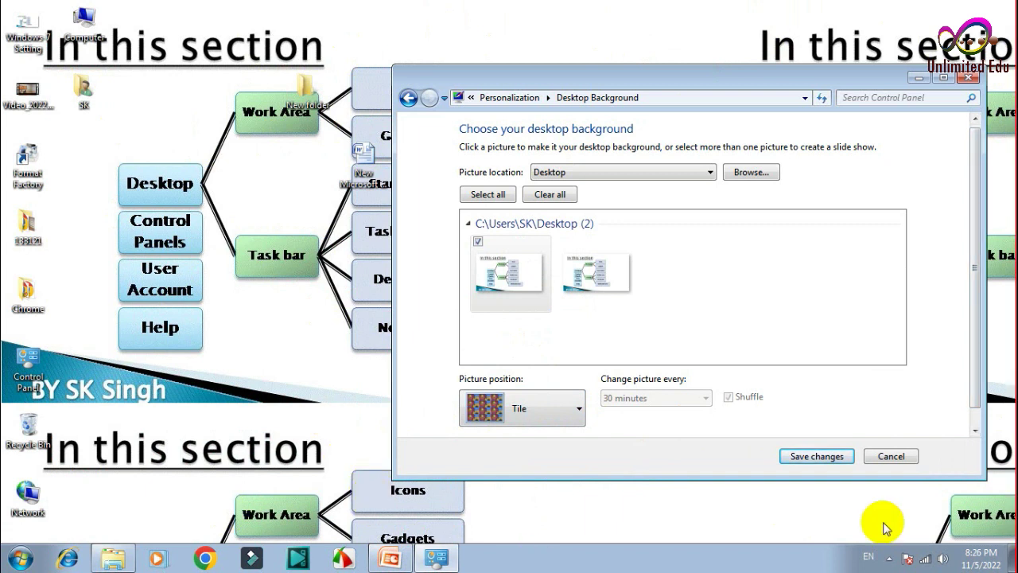
{"action": "left_click", "coordinate": [578, 404]}
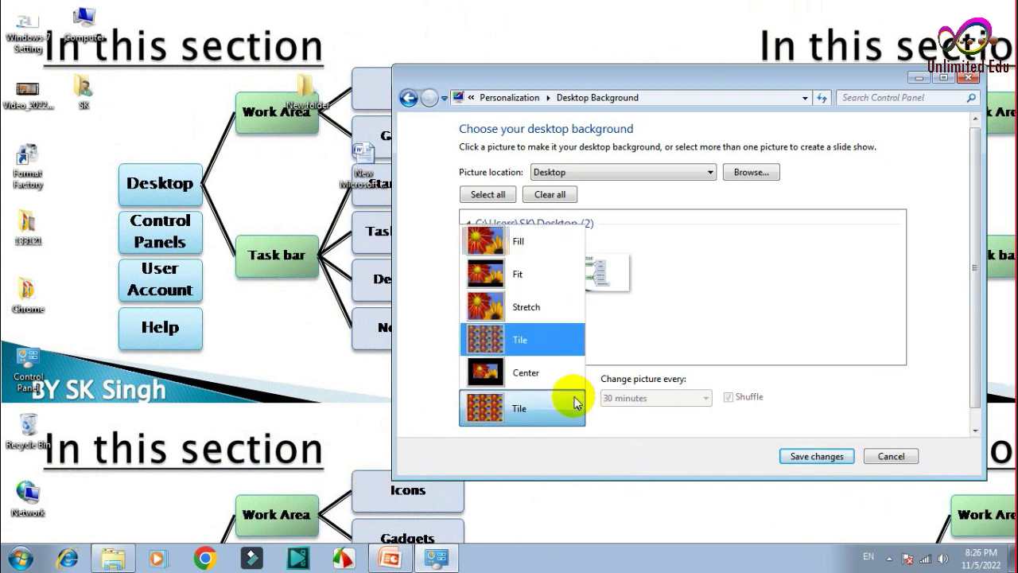
{"action": "left_click", "coordinate": [557, 371]}
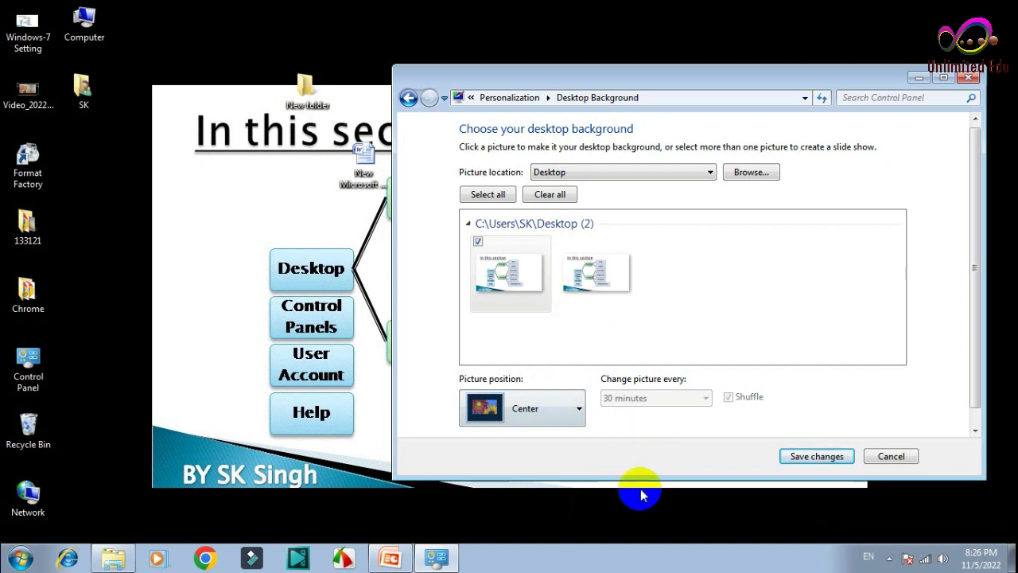
{"action": "left_click", "coordinate": [477, 250]}
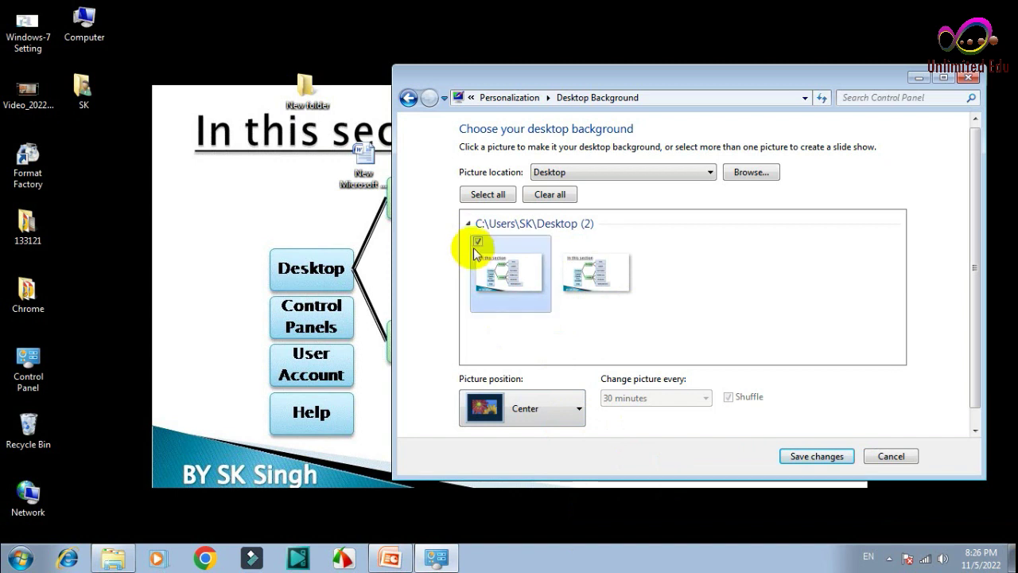
{"action": "left_click", "coordinate": [883, 457]}
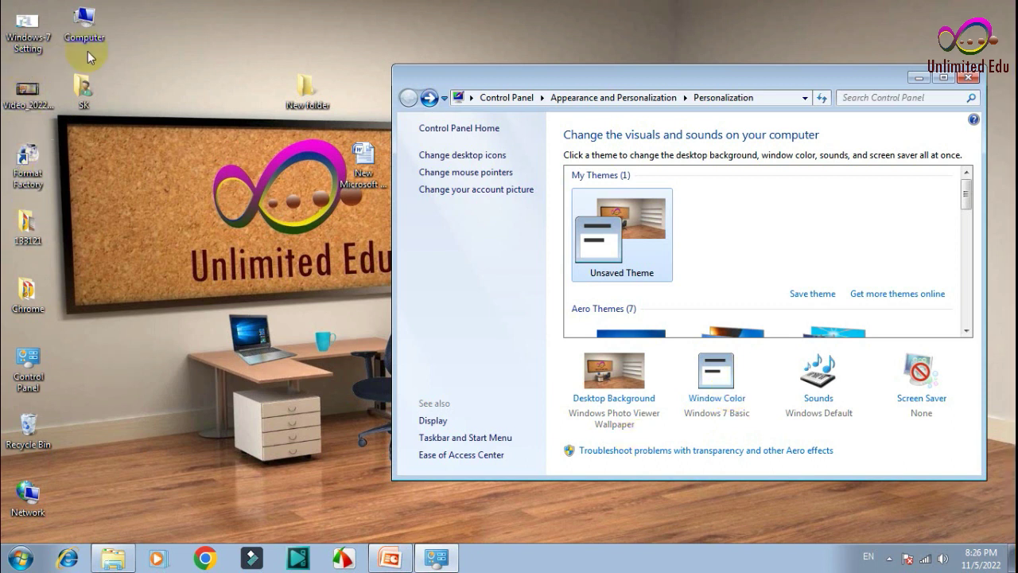
- View the Window Color and Appearance options, including the Desktop item's color palette and the item list, and cancel
{"action": "left_click", "coordinate": [726, 398]}
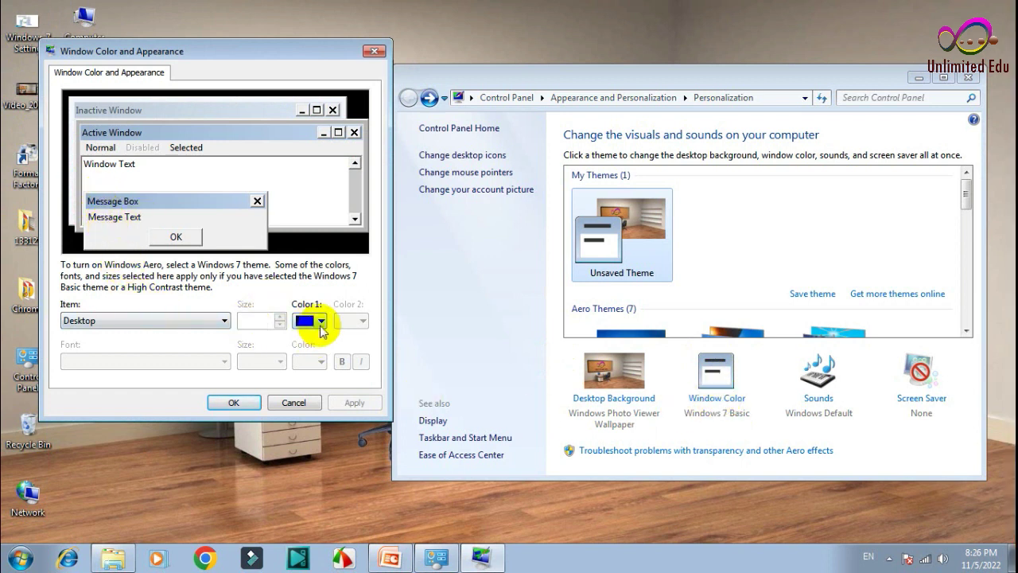
{"action": "left_click", "coordinate": [321, 324]}
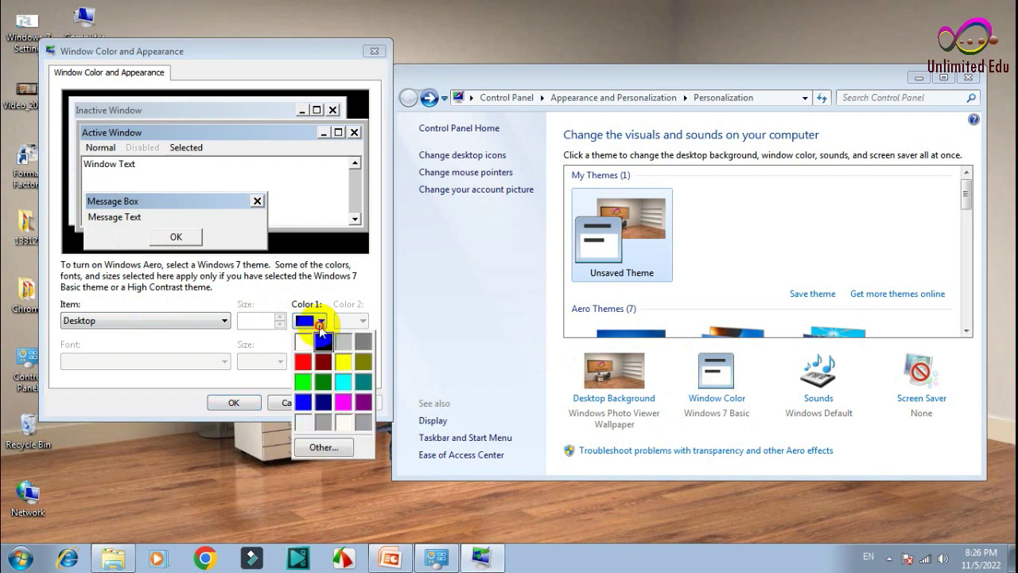
{"action": "left_click", "coordinate": [341, 293]}
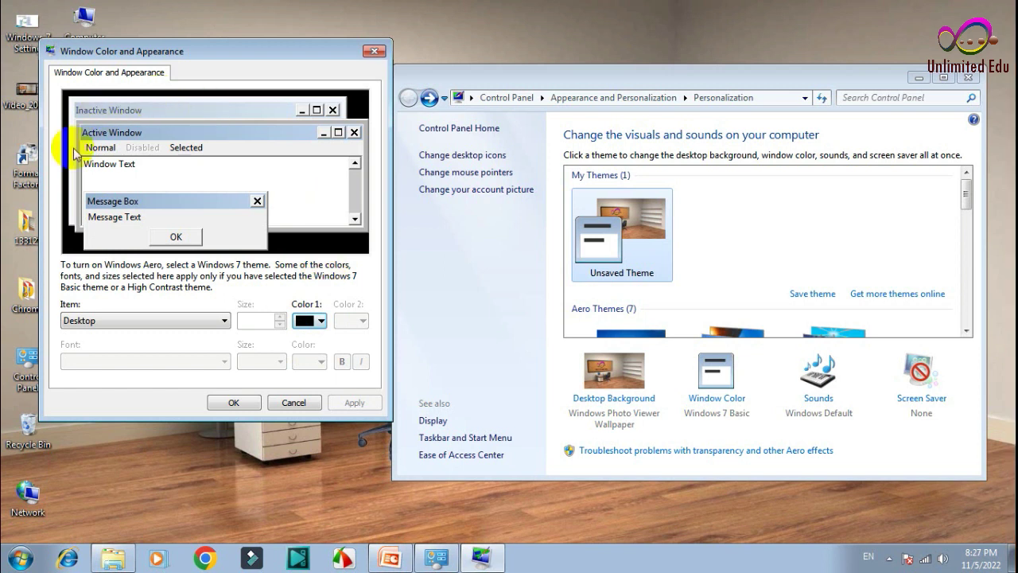
{"action": "left_click", "coordinate": [107, 321]}
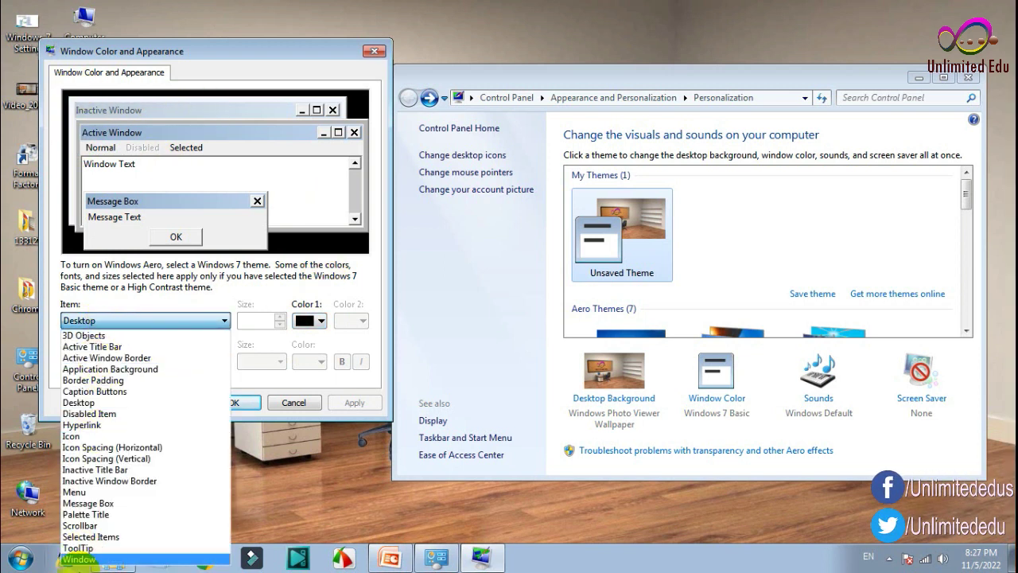
{"action": "left_click", "coordinate": [120, 321]}
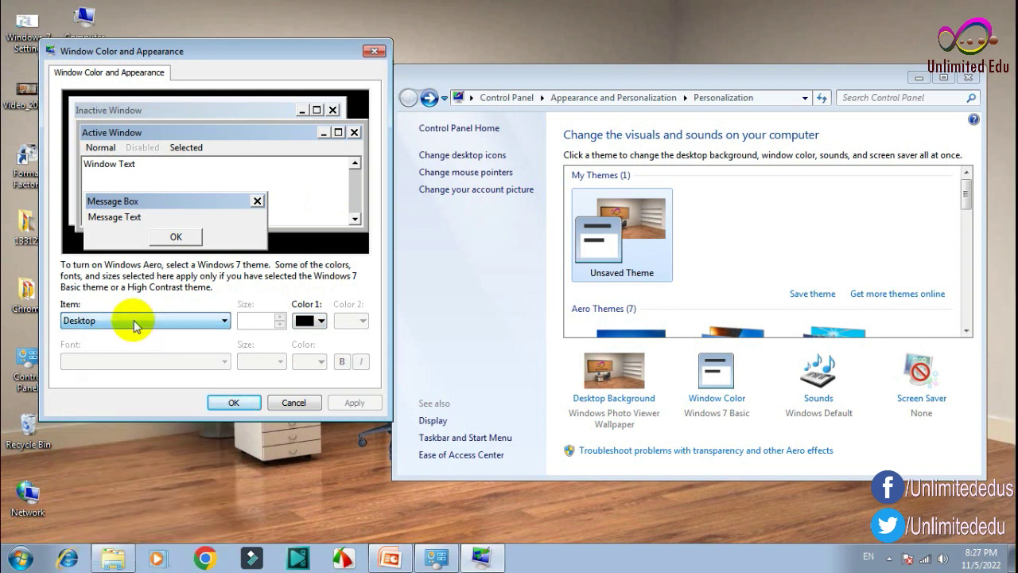
{"action": "left_click", "coordinate": [294, 403]}
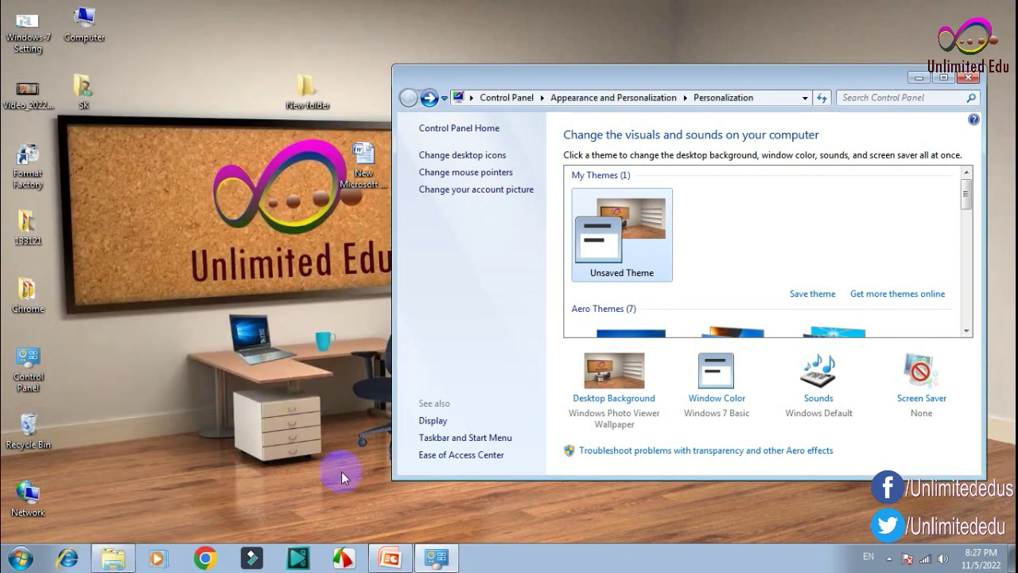
- Open the Sounds settings from Personalization to view the sound scheme and program events, and close them again
{"action": "left_click", "coordinate": [826, 400]}
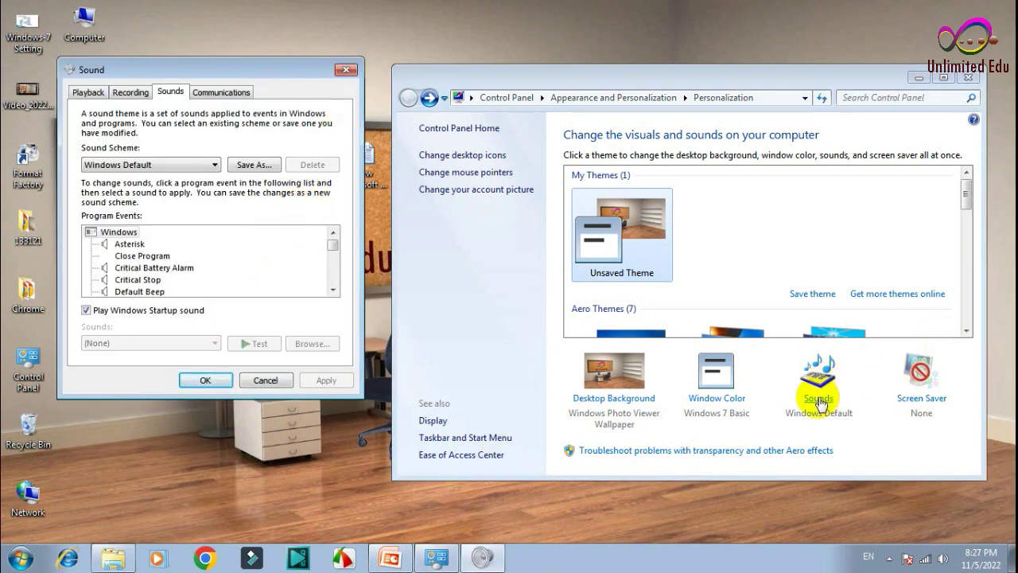
{"action": "left_click", "coordinate": [348, 72]}
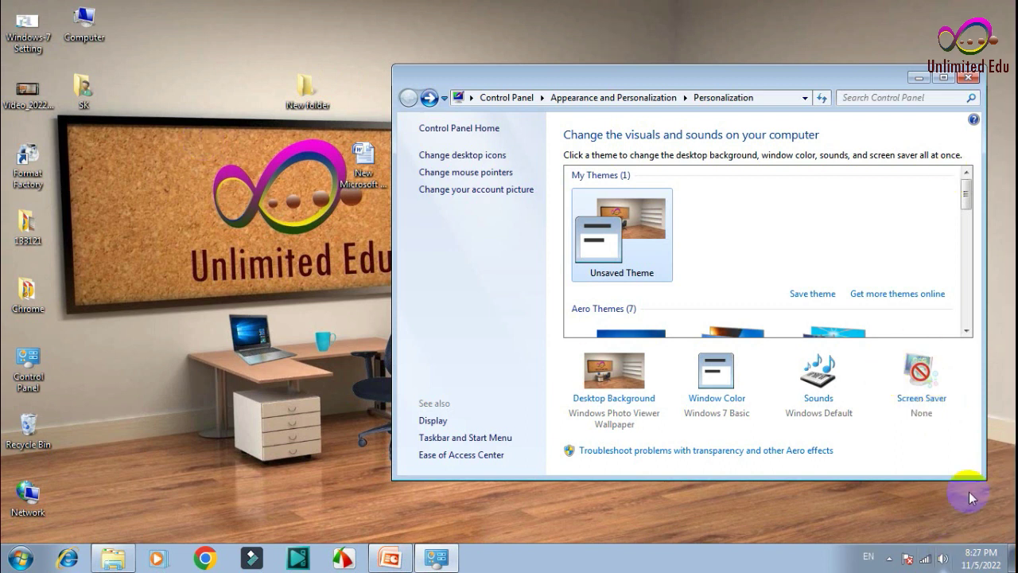
- Try the 3D Text and Bubbles screen savers in the Screen Saver Settings, and cancel the changes
{"action": "left_click", "coordinate": [934, 398]}
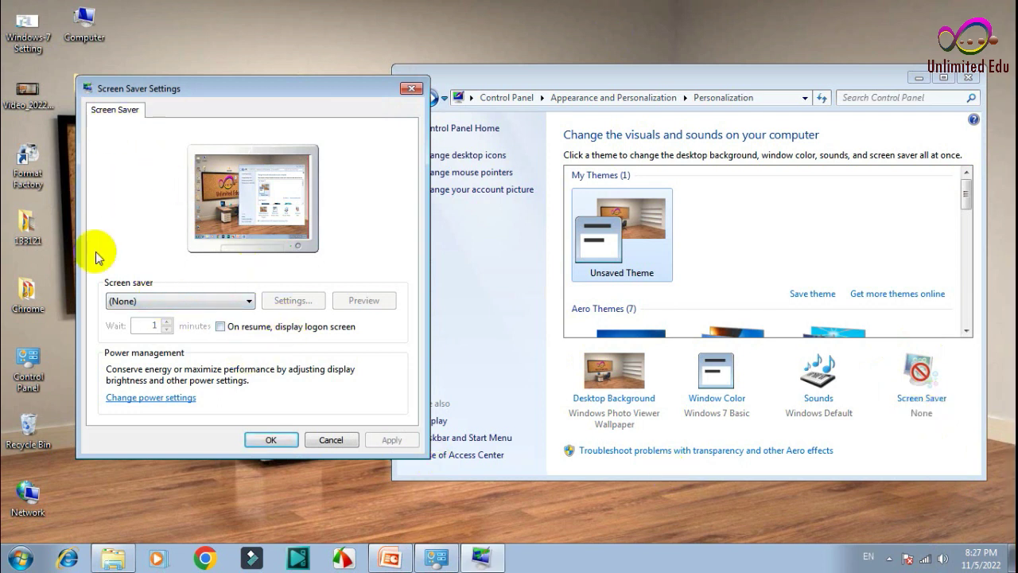
{"action": "left_click", "coordinate": [188, 303]}
{"action": "left_click", "coordinate": [139, 327]}
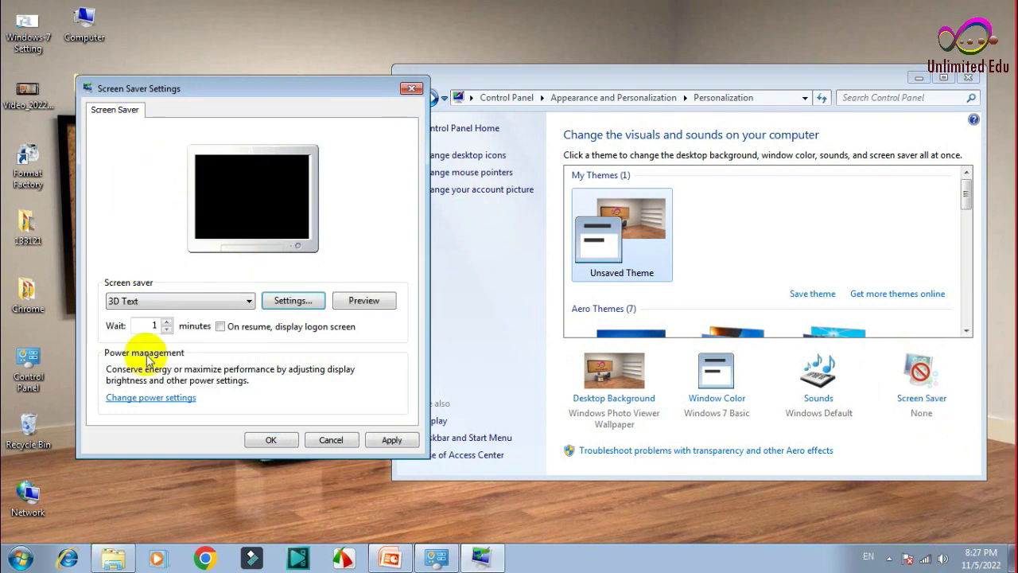
{"action": "left_click", "coordinate": [241, 300]}
{"action": "left_click", "coordinate": [209, 317]}
{"action": "left_click", "coordinate": [208, 301]}
{"action": "left_click", "coordinate": [175, 349]}
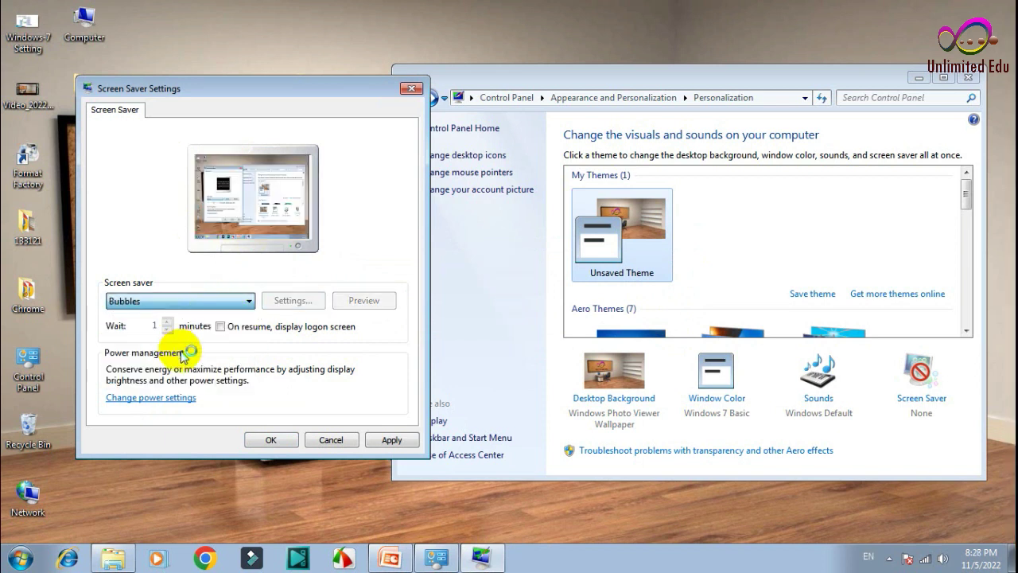
{"action": "left_click", "coordinate": [243, 302]}
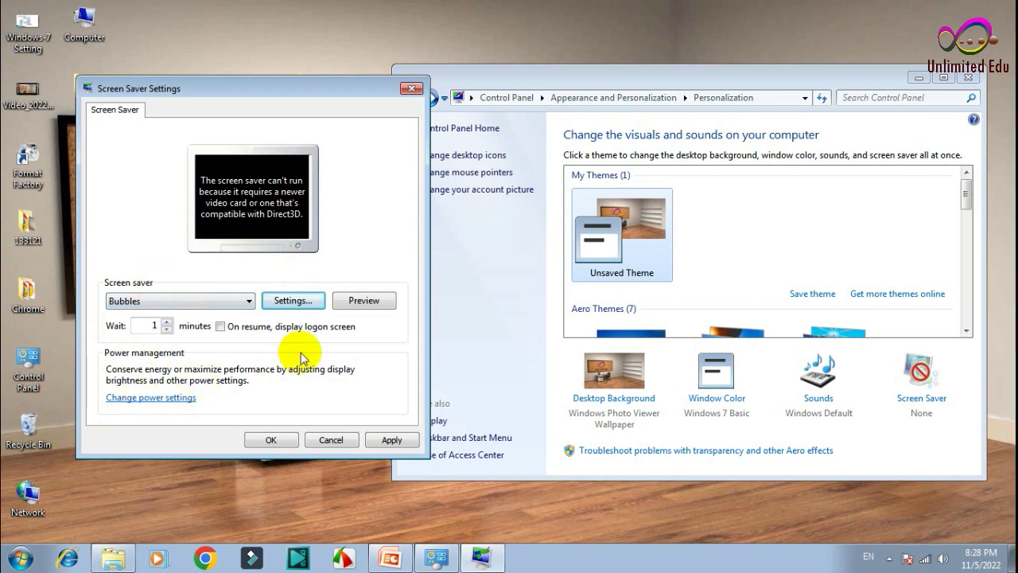
{"action": "left_click", "coordinate": [331, 440]}
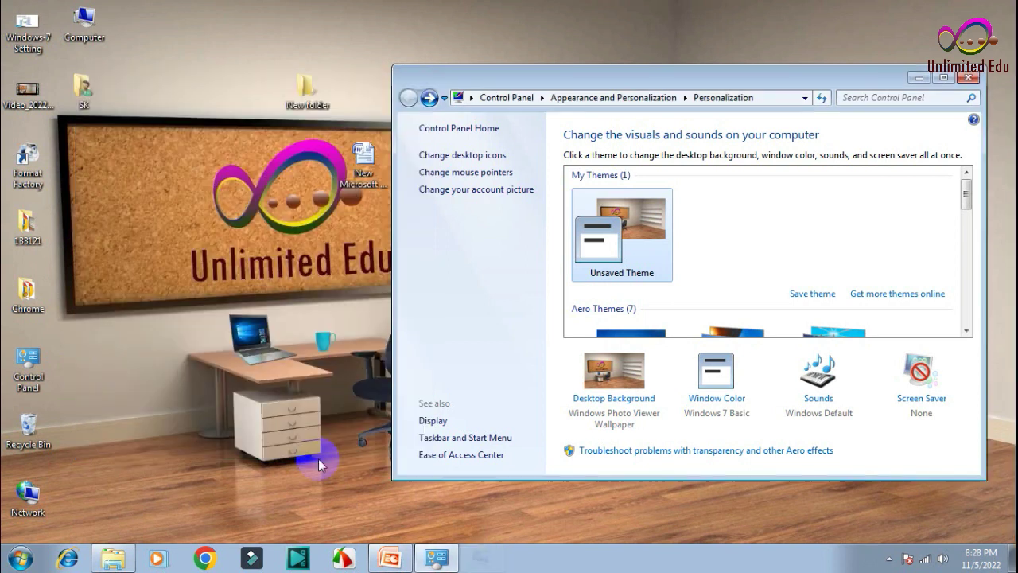
- Look through the remaining Personalization themes, from the Aero and Installed Themes to the High Contrast ones
{"action": "left_click_drag", "start_coordinate": [965, 206], "coordinate": [966, 253]}
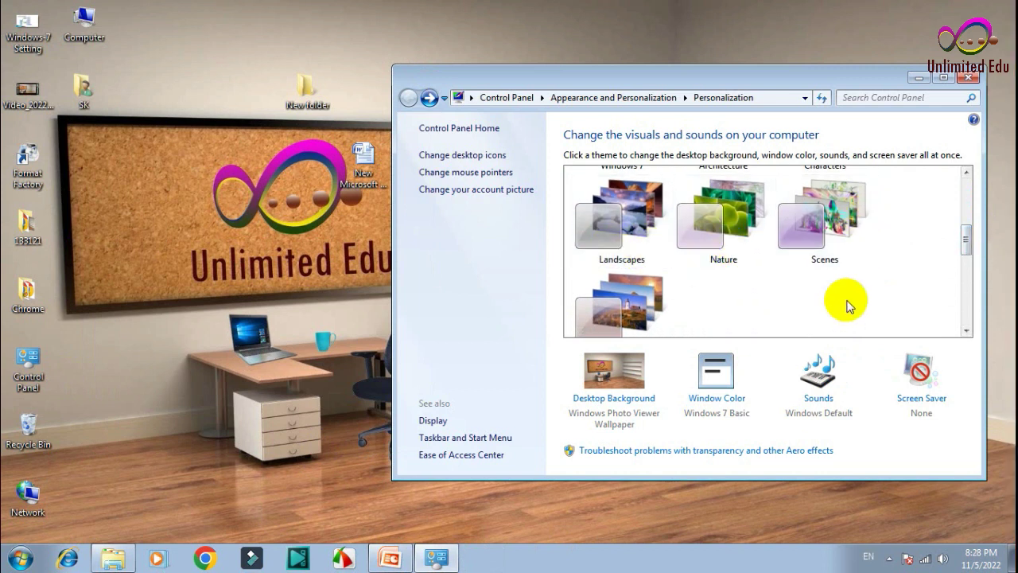
{"action": "left_click_drag", "start_coordinate": [964, 237], "coordinate": [964, 250]}
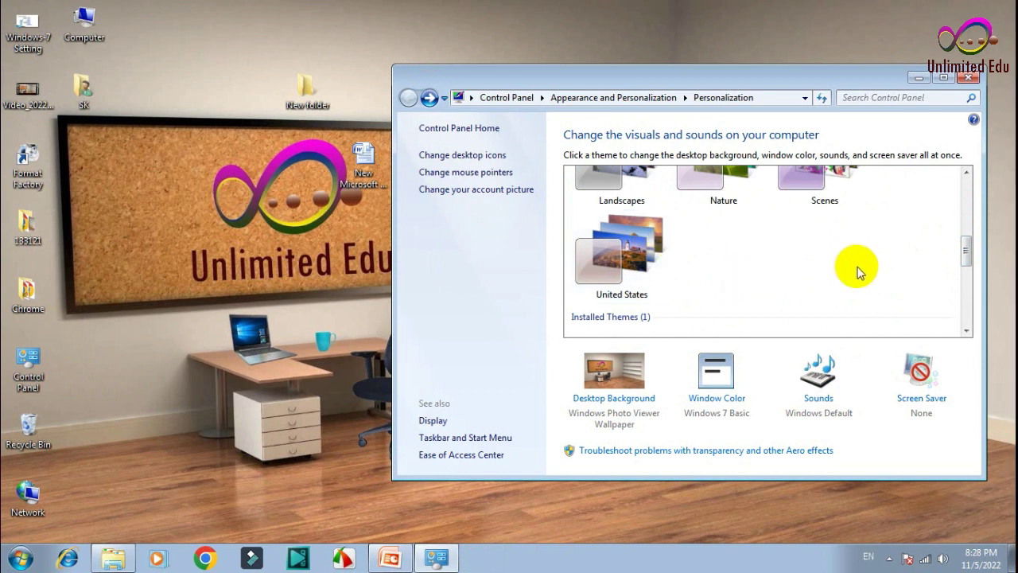
{"action": "left_click_drag", "start_coordinate": [965, 253], "coordinate": [996, 321]}
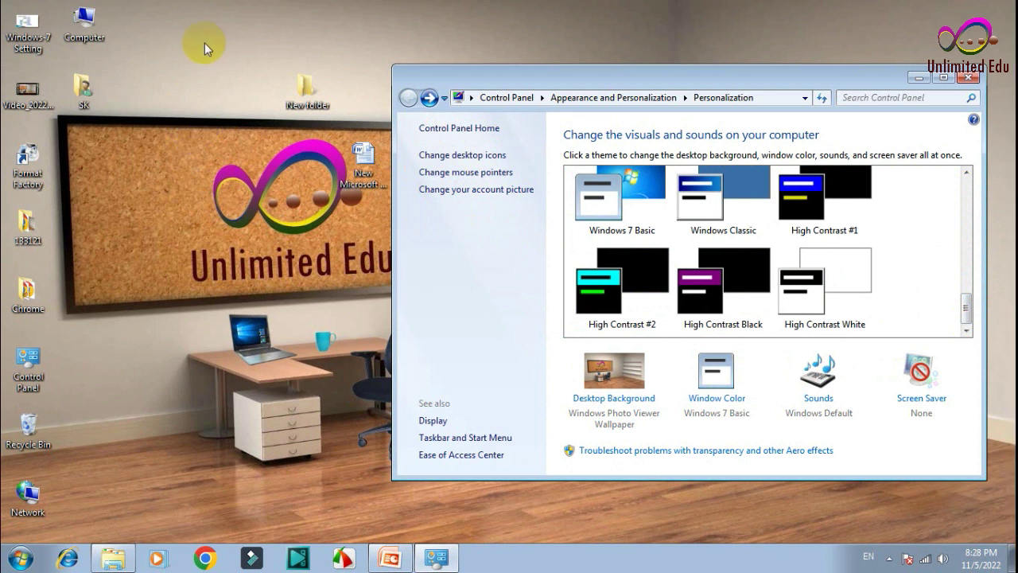
- Open the mouse pointer settings and preview the Help Select, Working In Background, Busy, Precision Select and Diagonal Resize 1 pointers
{"action": "left_click", "coordinate": [465, 172]}
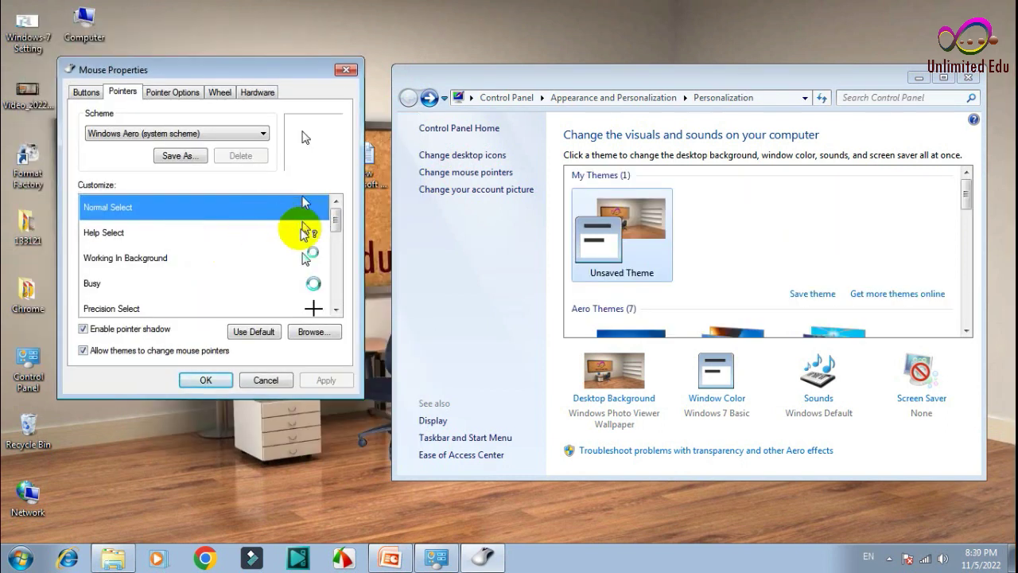
{"action": "left_click", "coordinate": [301, 229]}
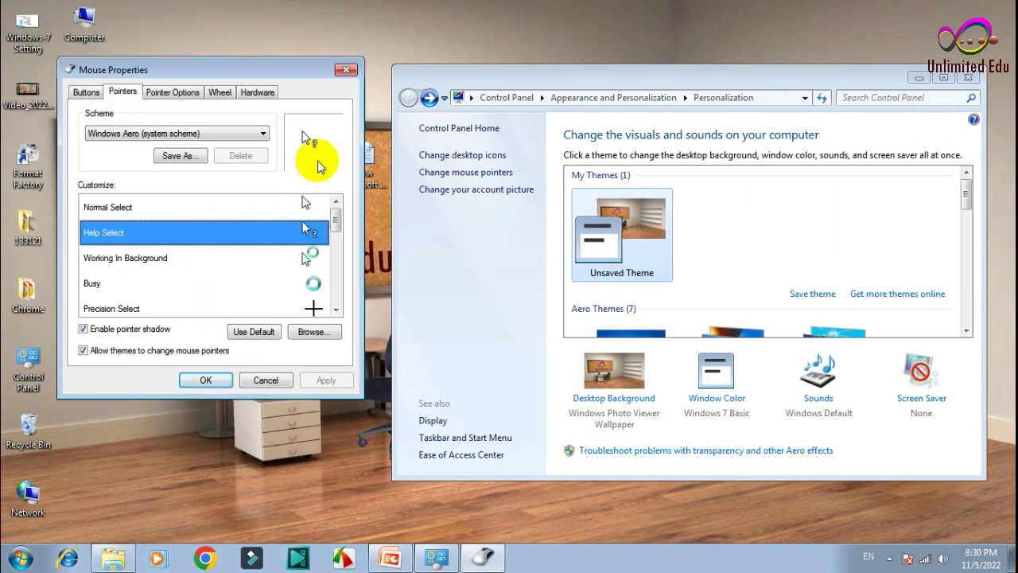
{"action": "left_click", "coordinate": [307, 259]}
{"action": "left_click", "coordinate": [311, 288]}
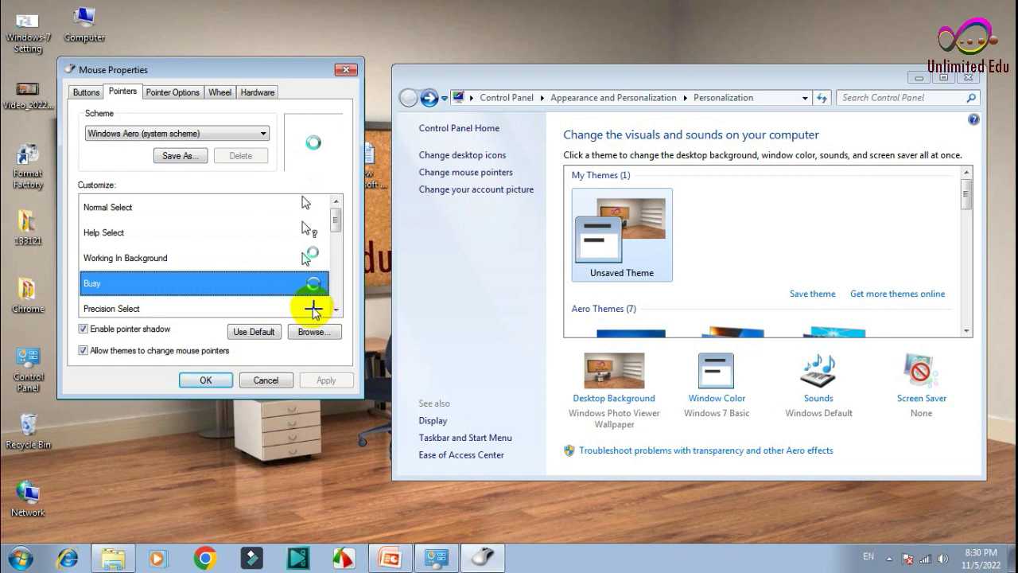
{"action": "left_click", "coordinate": [312, 306]}
{"action": "scroll", "coordinate": [275, 283], "scroll_direction": "down", "scroll_amount": 3}
{"action": "left_click", "coordinate": [296, 279]}
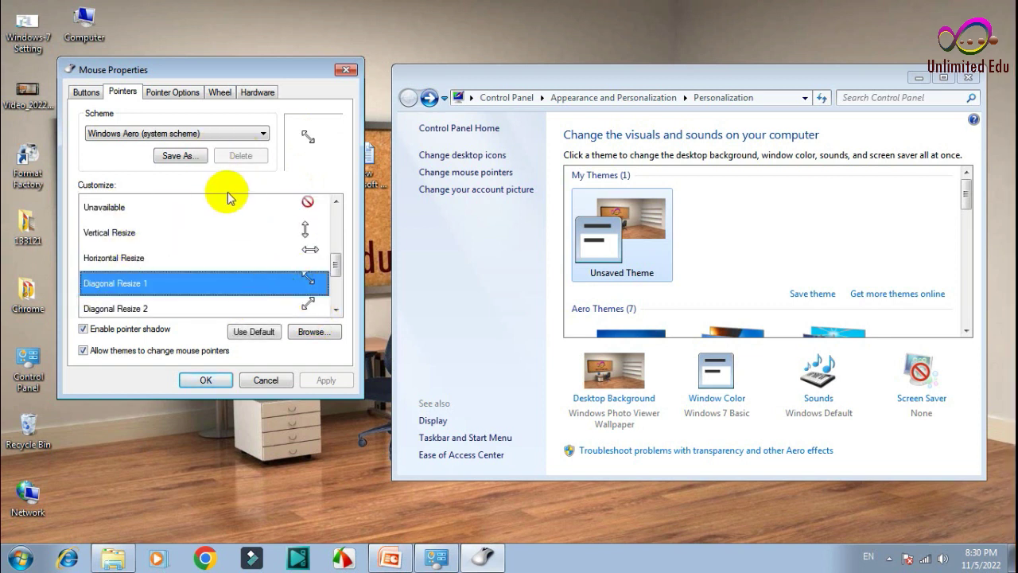
- Review the mouse's button configuration and pointer options, and close Mouse Properties without applying changes
{"action": "left_click", "coordinate": [89, 94]}
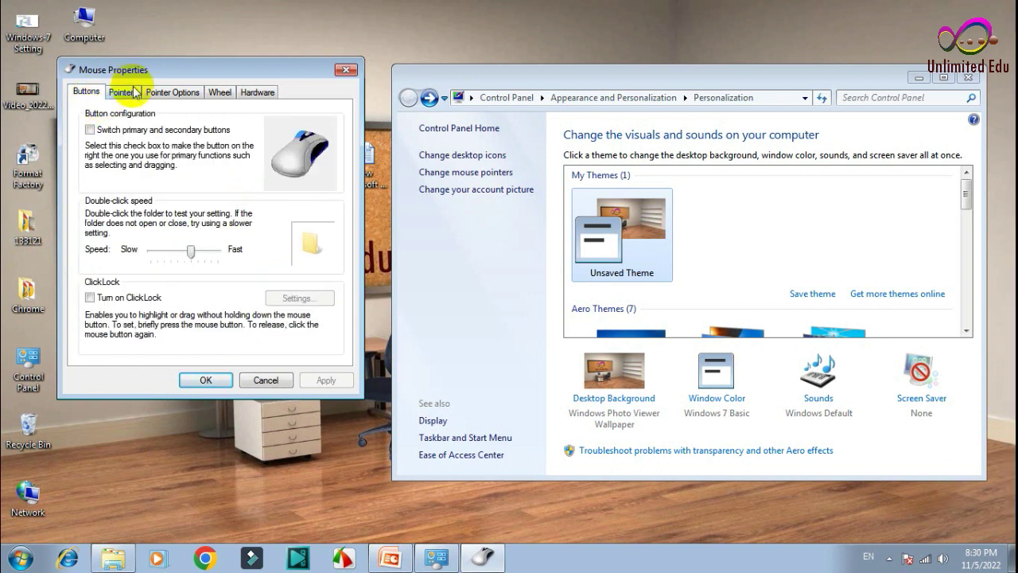
{"action": "left_click", "coordinate": [122, 93]}
{"action": "left_click", "coordinate": [171, 93]}
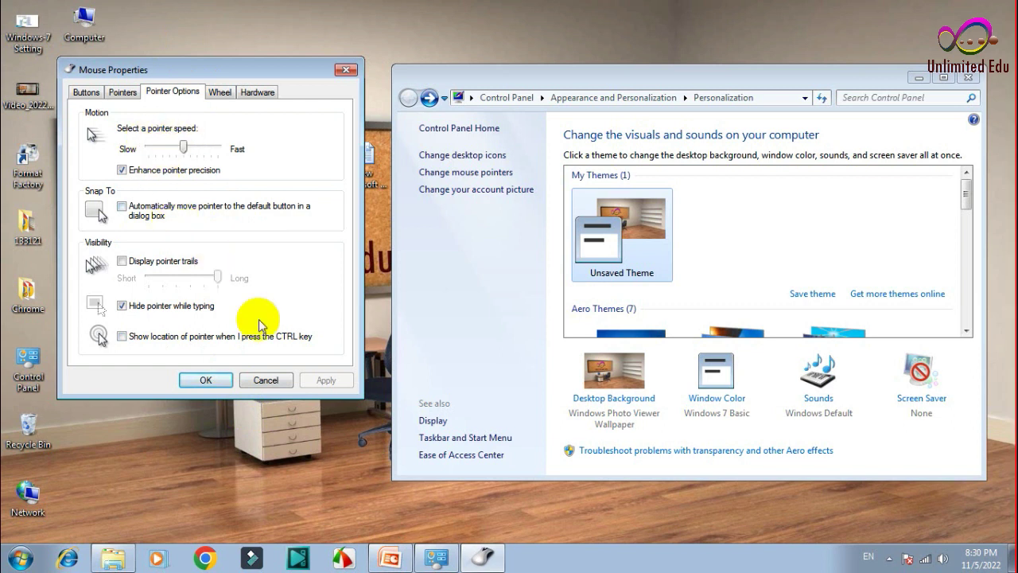
{"action": "left_click", "coordinate": [348, 72]}
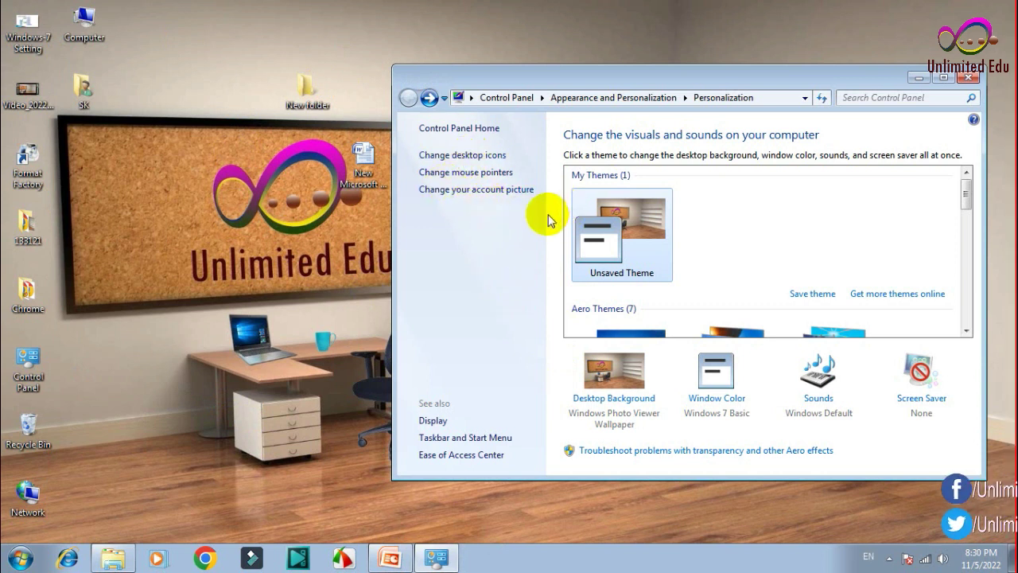
- View the available account pictures and the file browser for more pictures, and return to Personalization without choosing one
{"action": "left_click", "coordinate": [500, 189]}
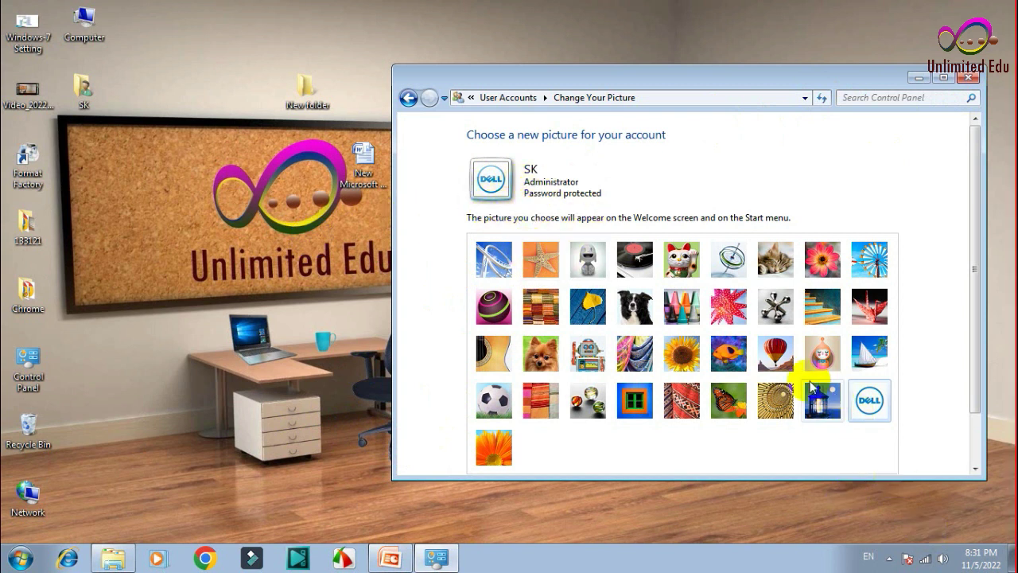
{"action": "scroll", "coordinate": [810, 390], "scroll_direction": "down", "scroll_amount": 2}
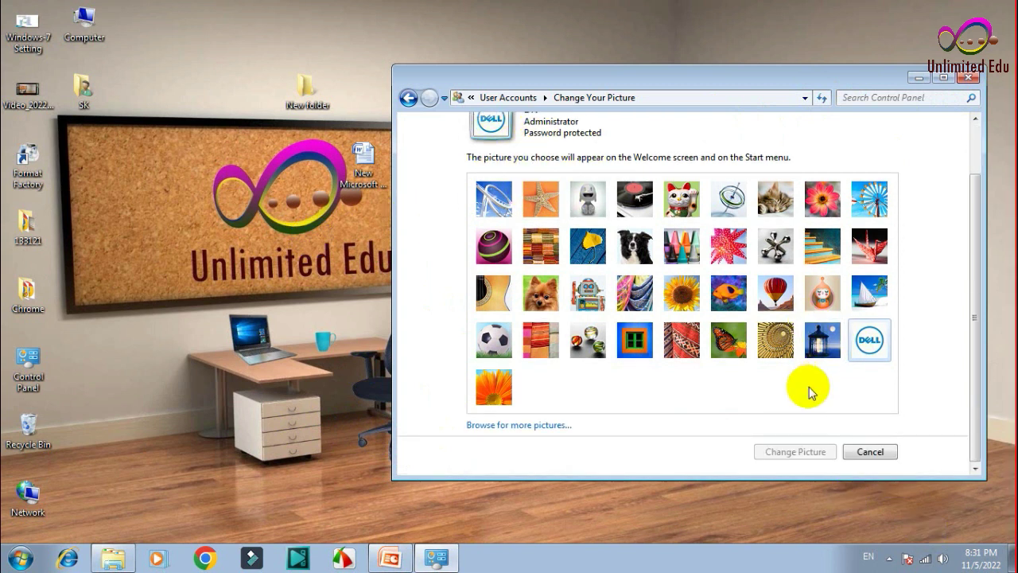
{"action": "left_click", "coordinate": [534, 427]}
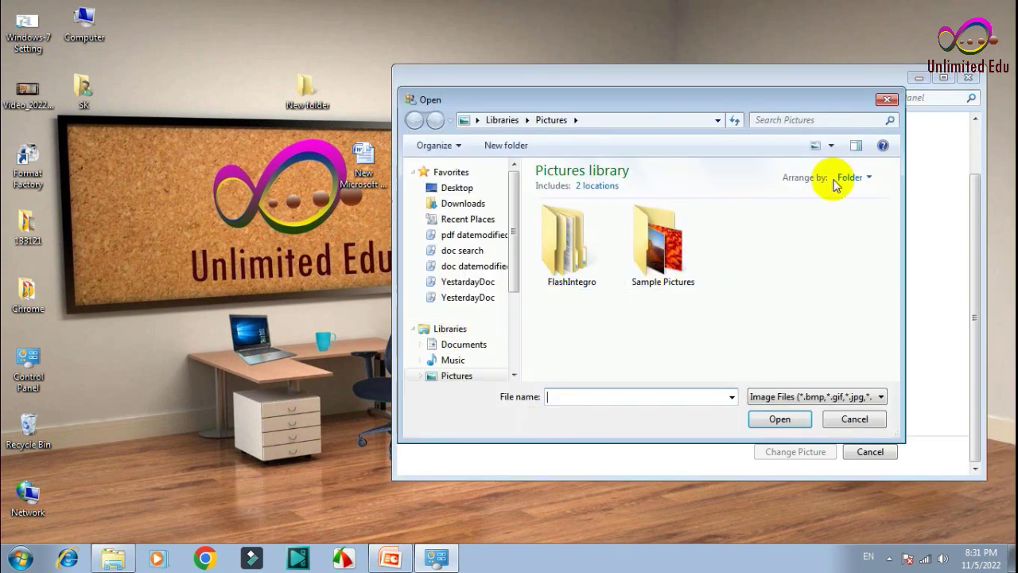
{"action": "left_click", "coordinate": [893, 99]}
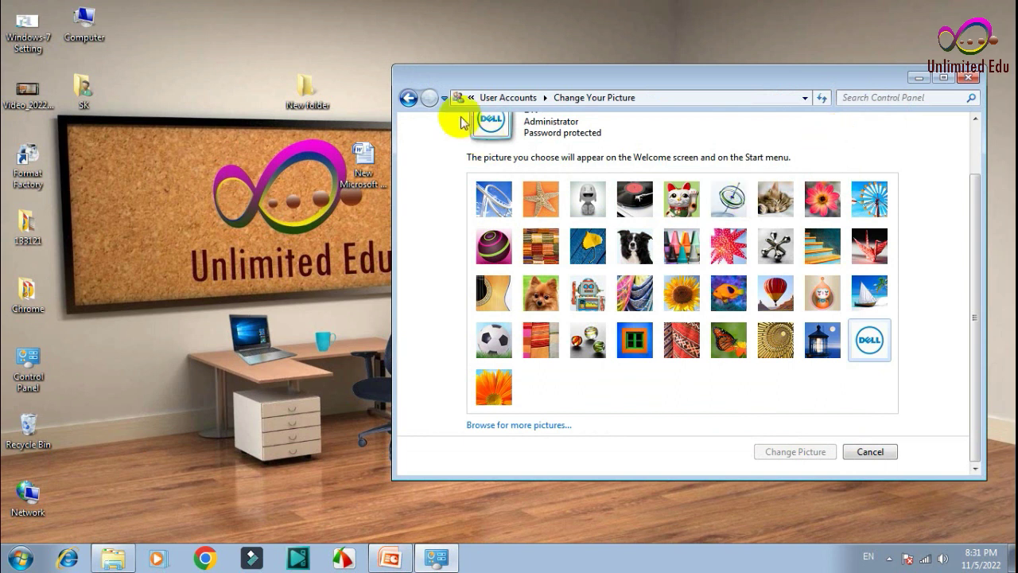
{"action": "left_click", "coordinate": [408, 97]}
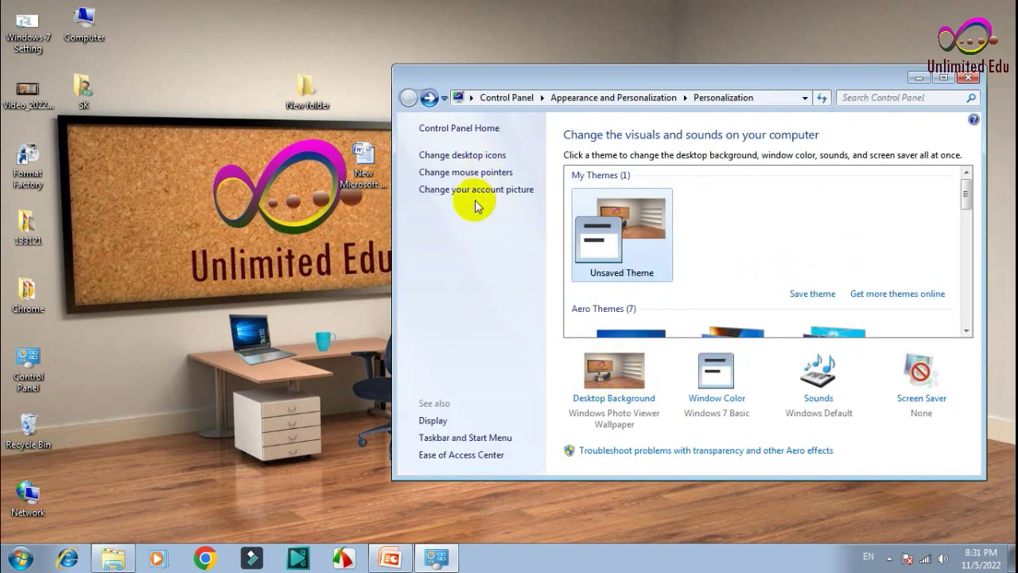
- Open the Display settings to view the screen text size options, and close the Control Panel window
{"action": "left_click", "coordinate": [427, 430]}
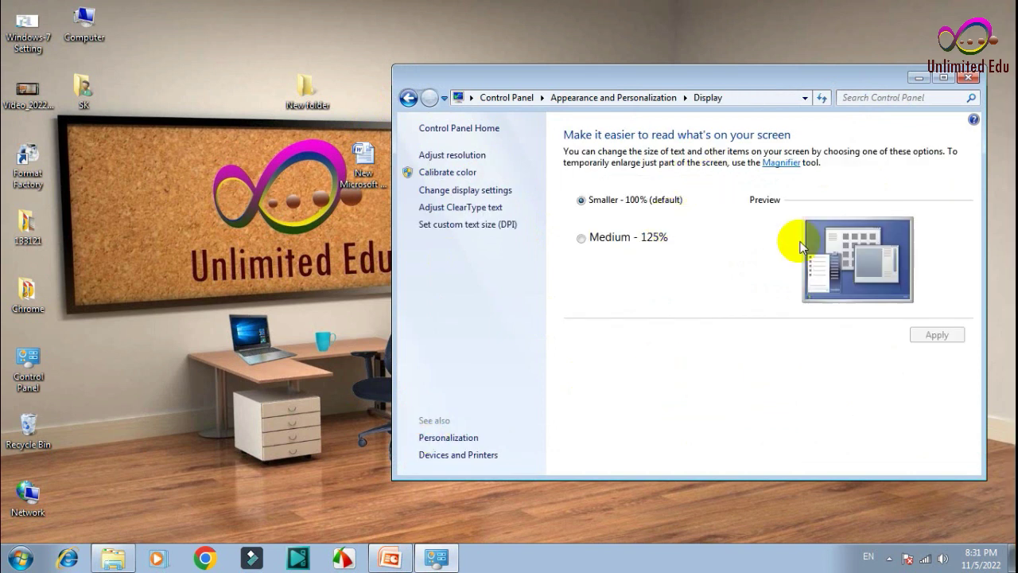
{"action": "key", "text": "alt+F4"}
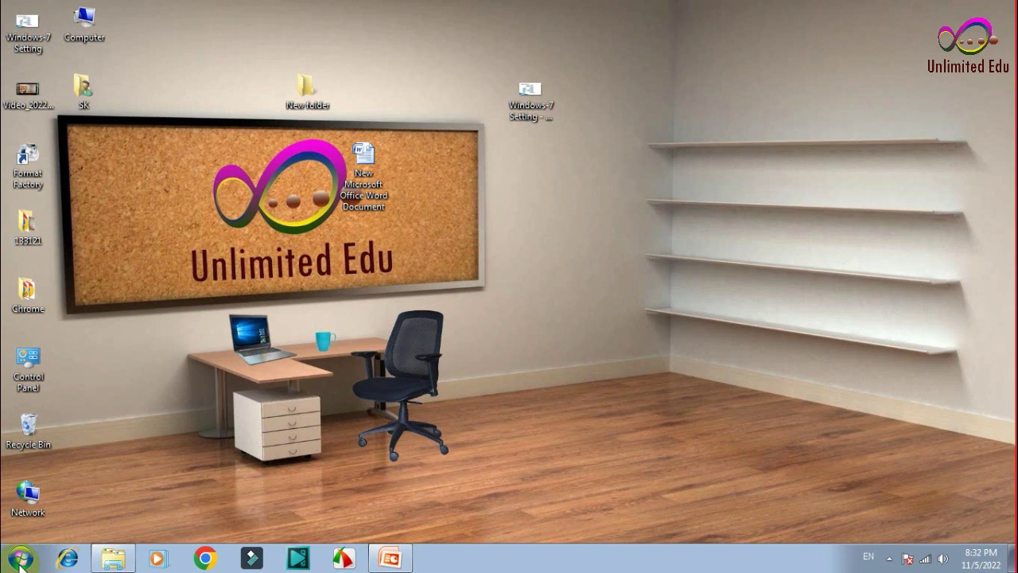
- Launch Calculator from the Start menu's program list and close it again
{"action": "left_click", "coordinate": [21, 562]}
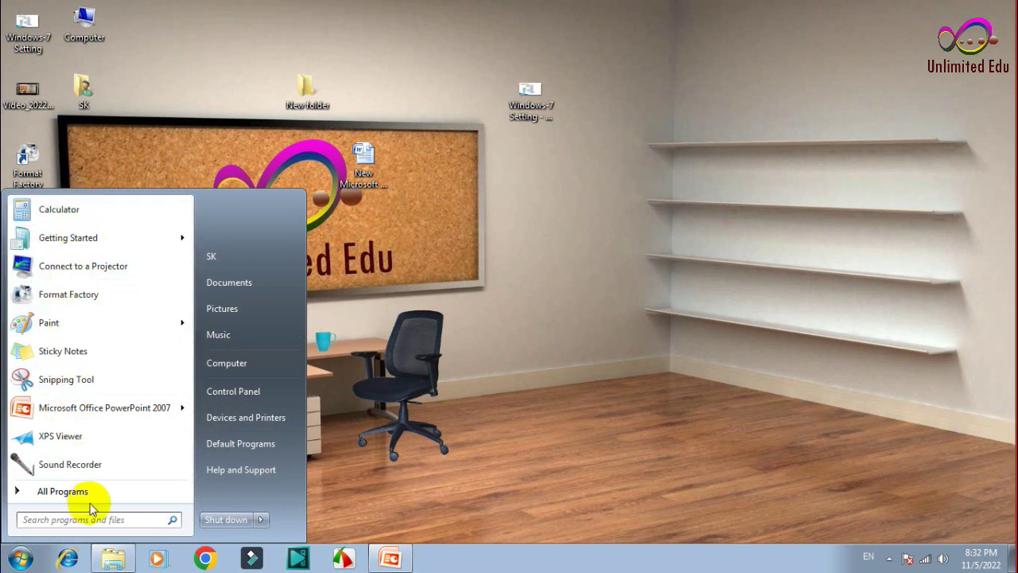
{"action": "left_click", "coordinate": [81, 213]}
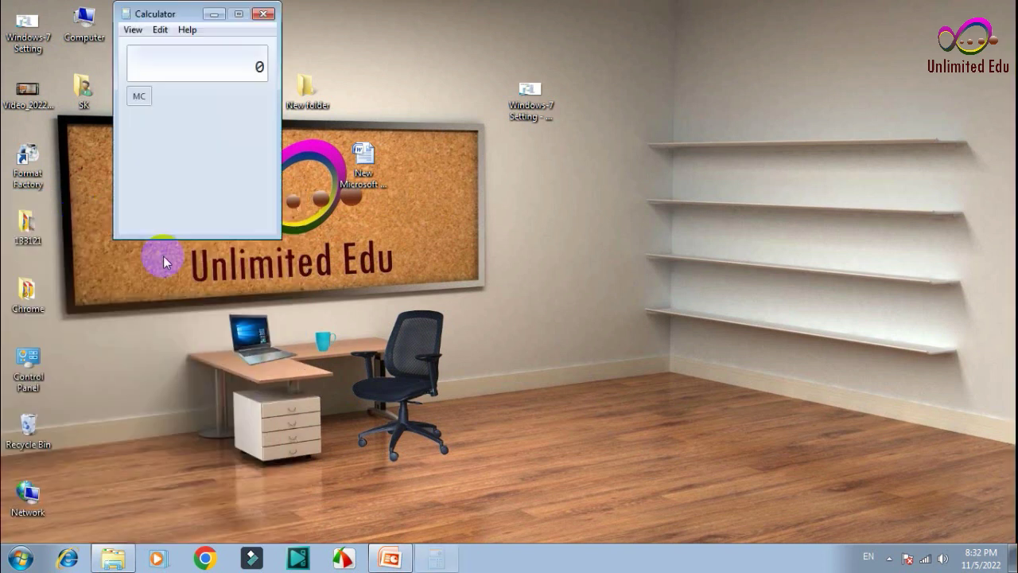
{"action": "left_click", "coordinate": [263, 14]}
- Launch Paint from the Start menu's program list and close it again
{"action": "left_click", "coordinate": [16, 560]}
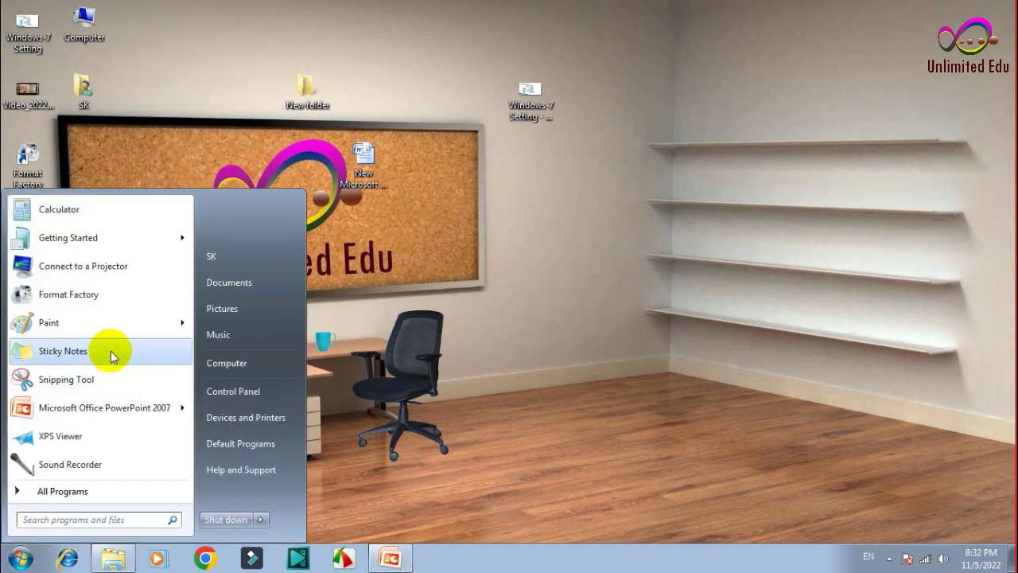
{"action": "left_click", "coordinate": [63, 326]}
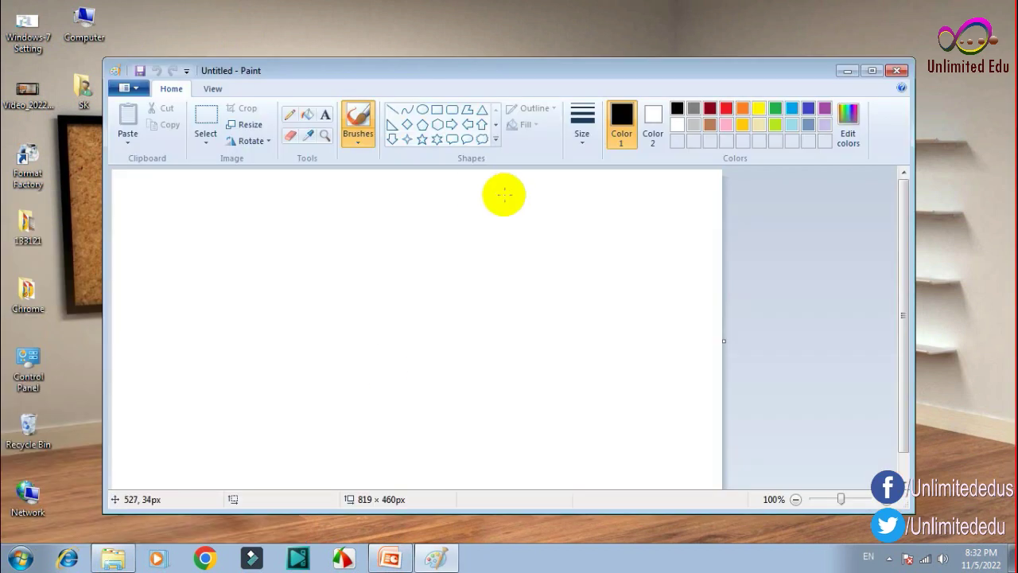
{"action": "left_click", "coordinate": [895, 68]}
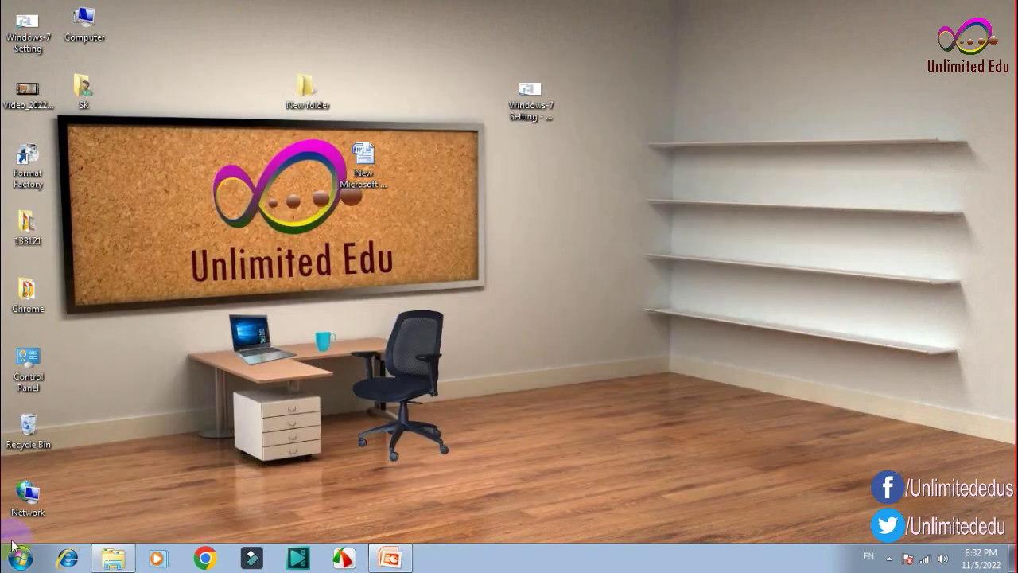
- Browse the Start menu's full program list and expand the Microsoft Office folder to view its programs
{"action": "left_click", "coordinate": [12, 544]}
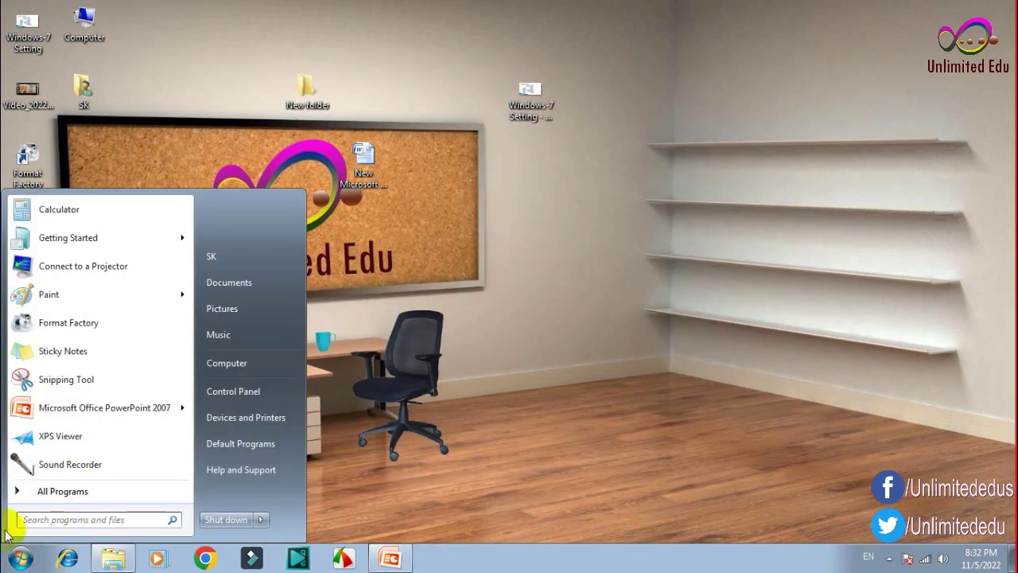
{"action": "left_click", "coordinate": [20, 491]}
{"action": "left_click", "coordinate": [23, 562]}
{"action": "left_click", "coordinate": [18, 560]}
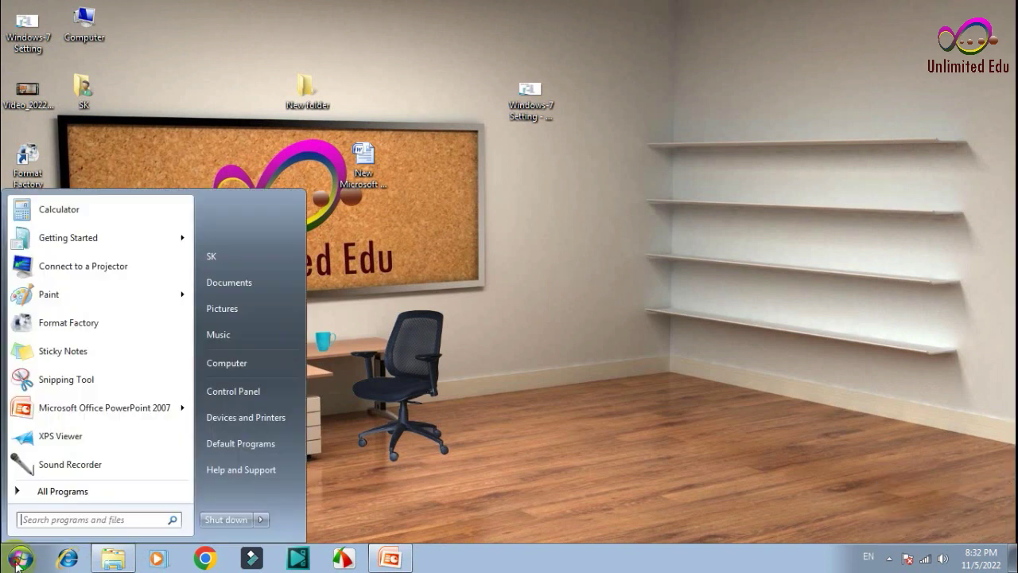
{"action": "left_click", "coordinate": [55, 493]}
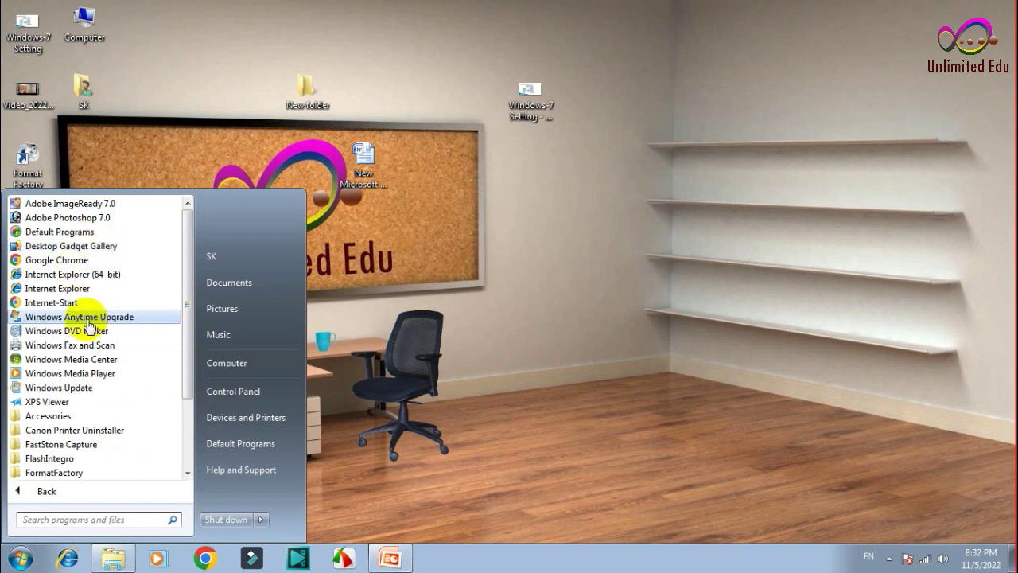
{"action": "scroll", "coordinate": [103, 406], "scroll_direction": "down", "scroll_amount": 5}
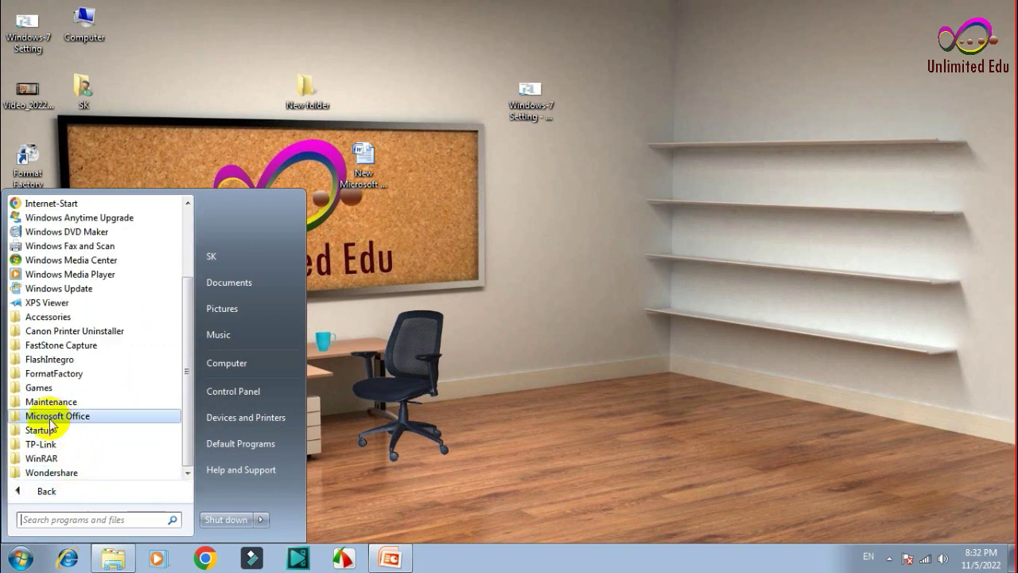
{"action": "left_click", "coordinate": [87, 420]}
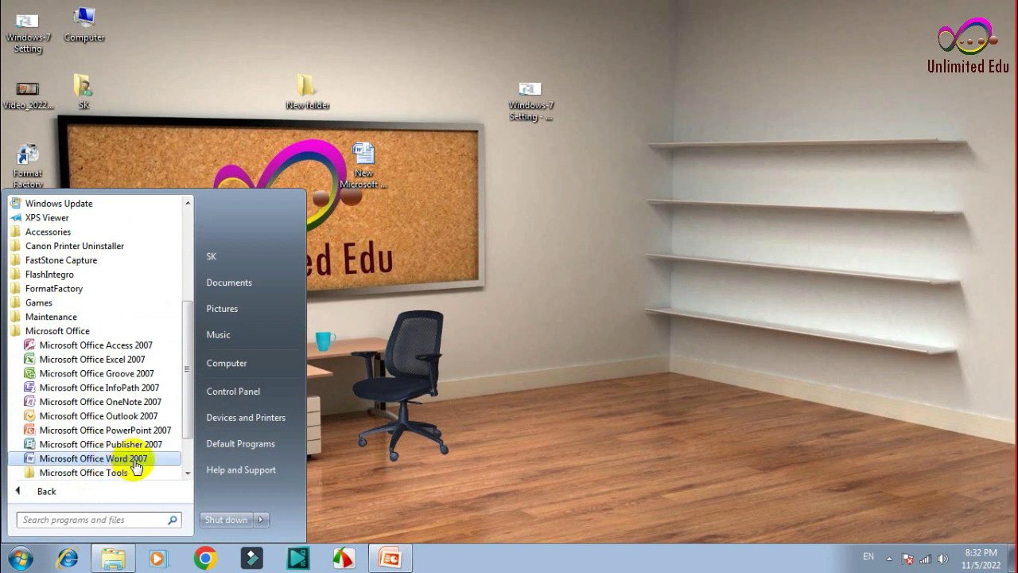
- Open Computer from the Start menu to view the drives, and close the window
{"action": "mouse_move", "coordinate": [248, 318]}
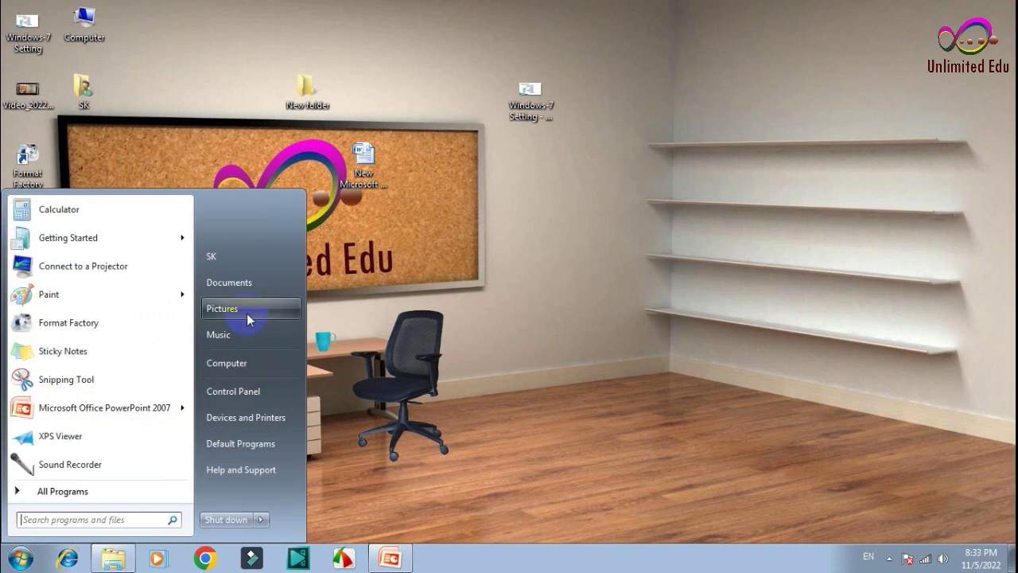
{"action": "left_click", "coordinate": [256, 366]}
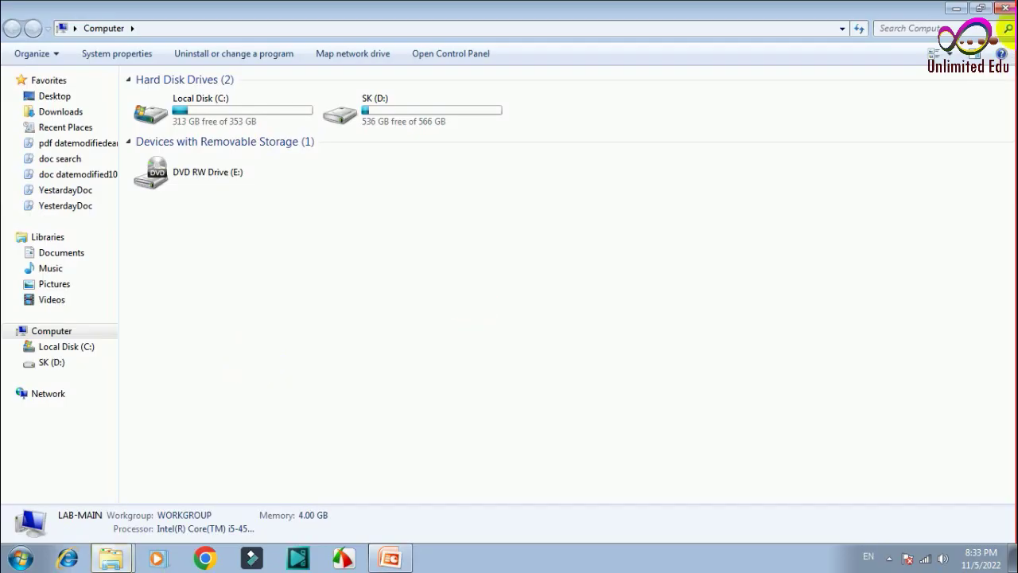
{"action": "left_click", "coordinate": [1005, 7]}
- Open Control Panel from the Start menu, view its categories and the Hardware and Sound settings, and close it
{"action": "left_click", "coordinate": [21, 557]}
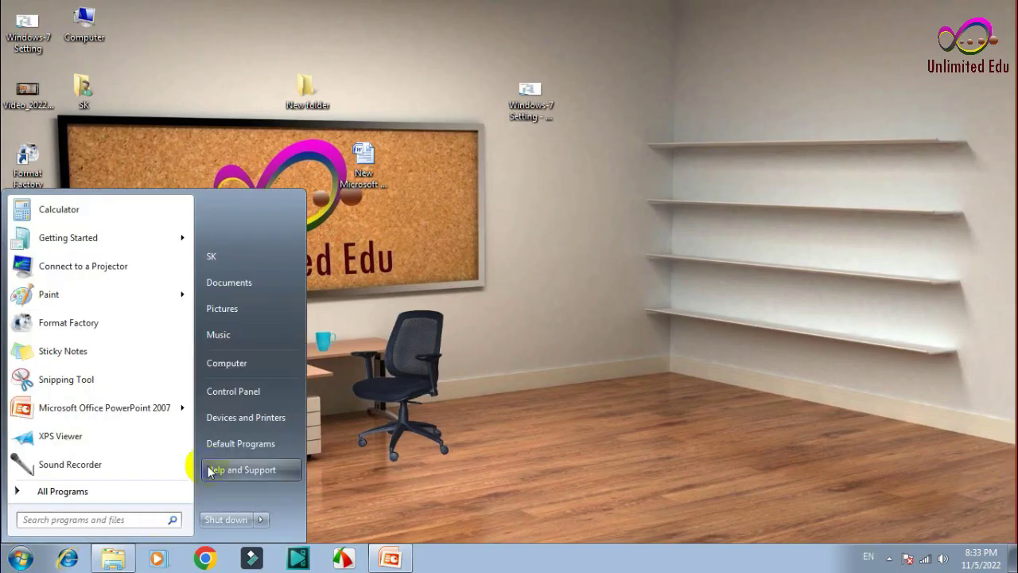
{"action": "left_click", "coordinate": [252, 394]}
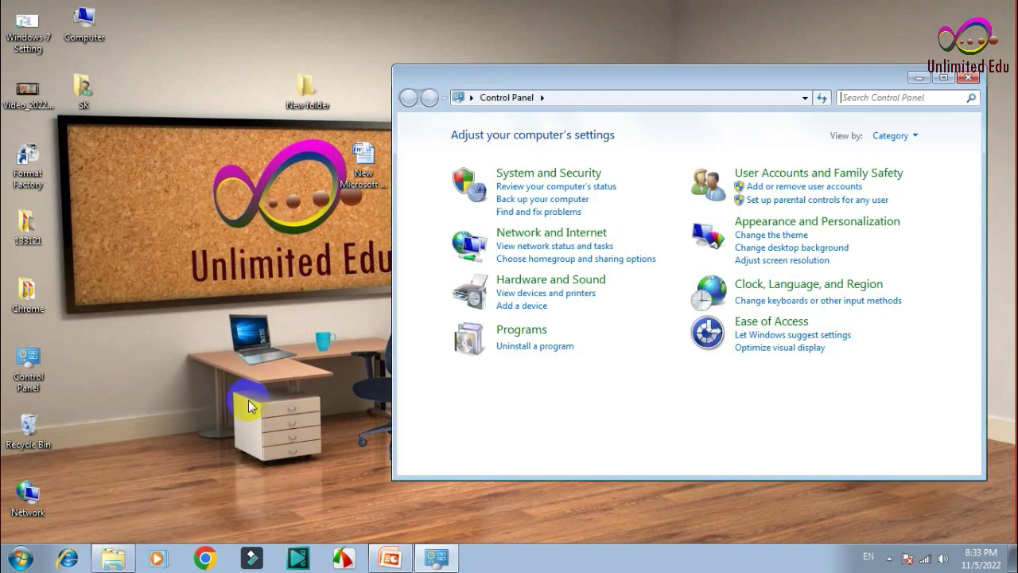
{"action": "left_click", "coordinate": [968, 77]}
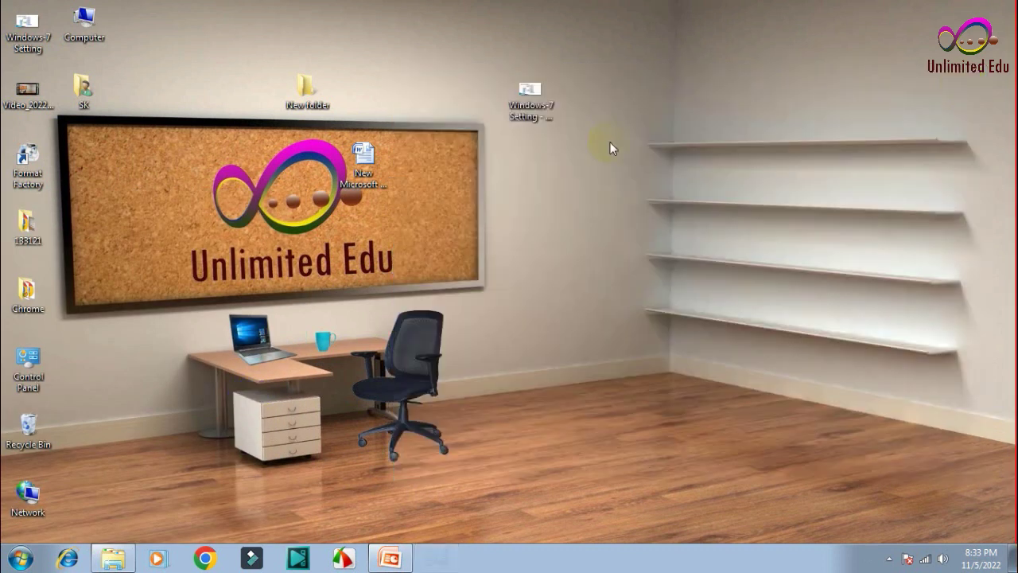
{"action": "left_click", "coordinate": [21, 559]}
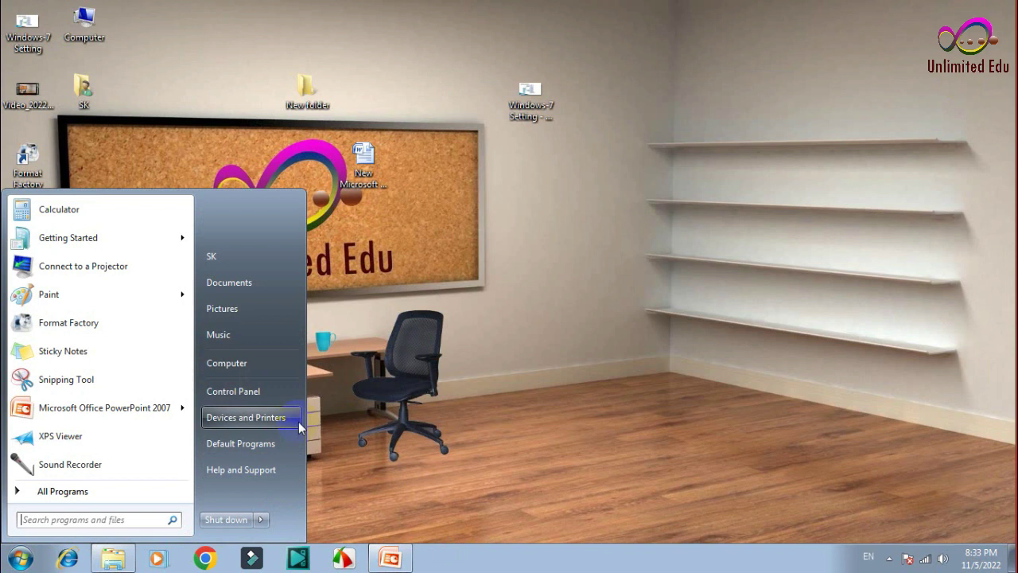
{"action": "left_click", "coordinate": [264, 392]}
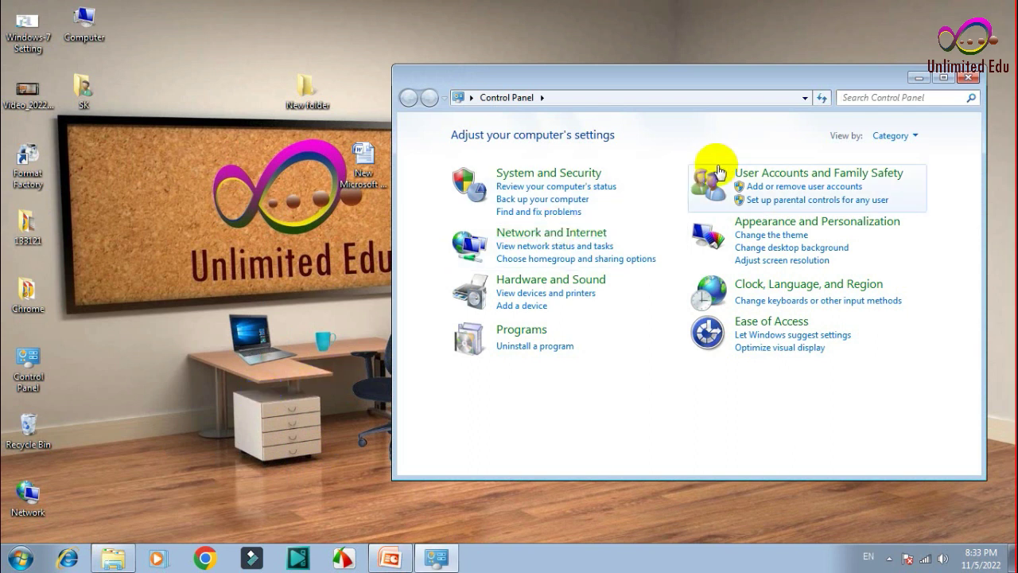
{"action": "left_click", "coordinate": [574, 278]}
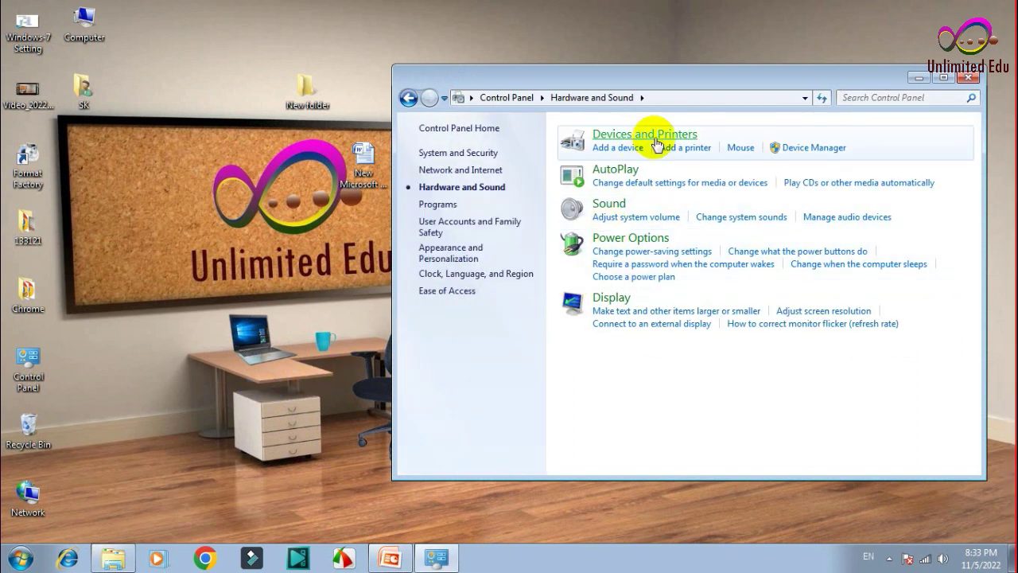
{"action": "left_click", "coordinate": [968, 77]}
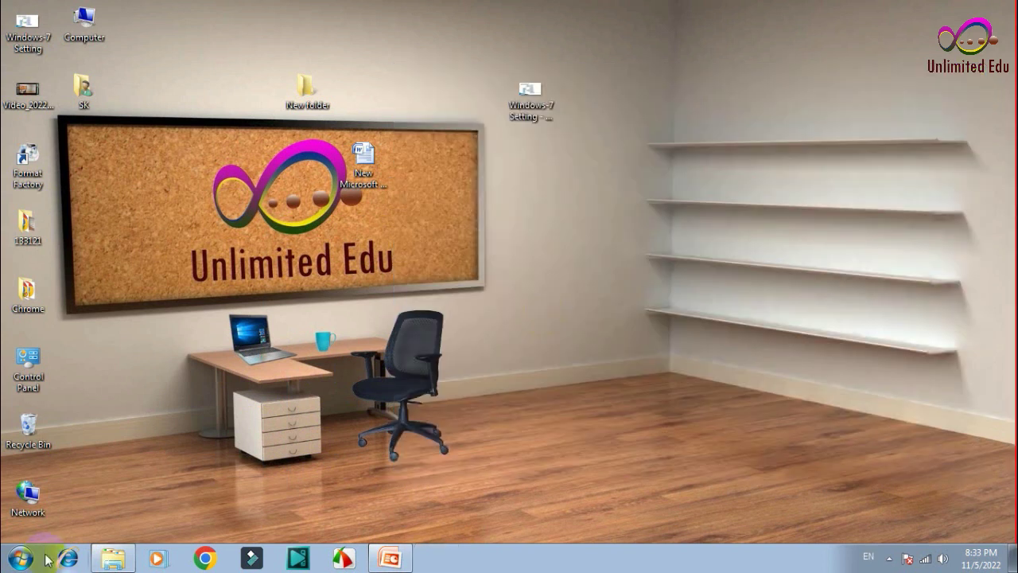
- View the additional Shut down options in the Start menu and dismiss the menu without choosing one
{"action": "left_click", "coordinate": [20, 558]}
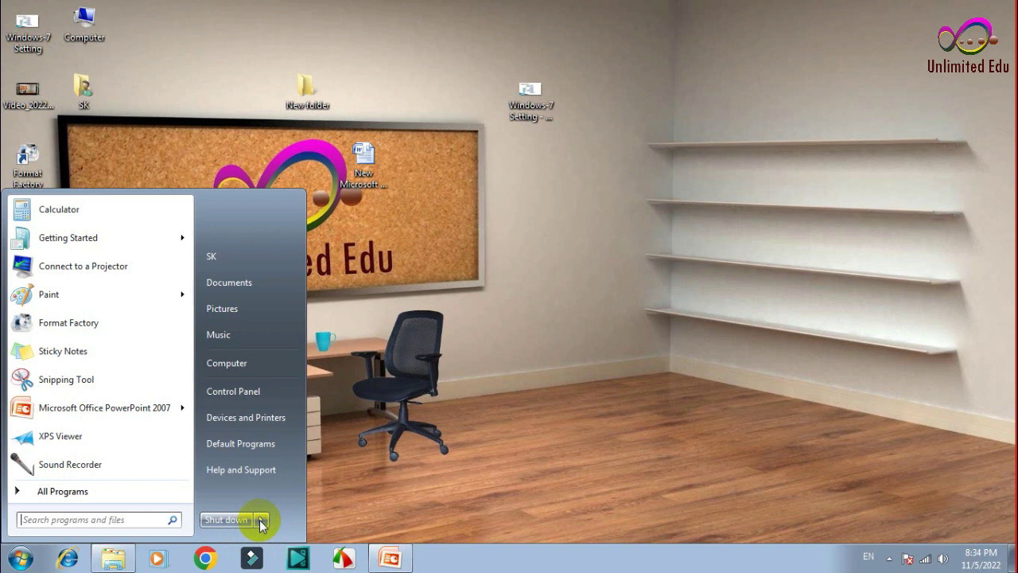
{"action": "mouse_move", "coordinate": [261, 523]}
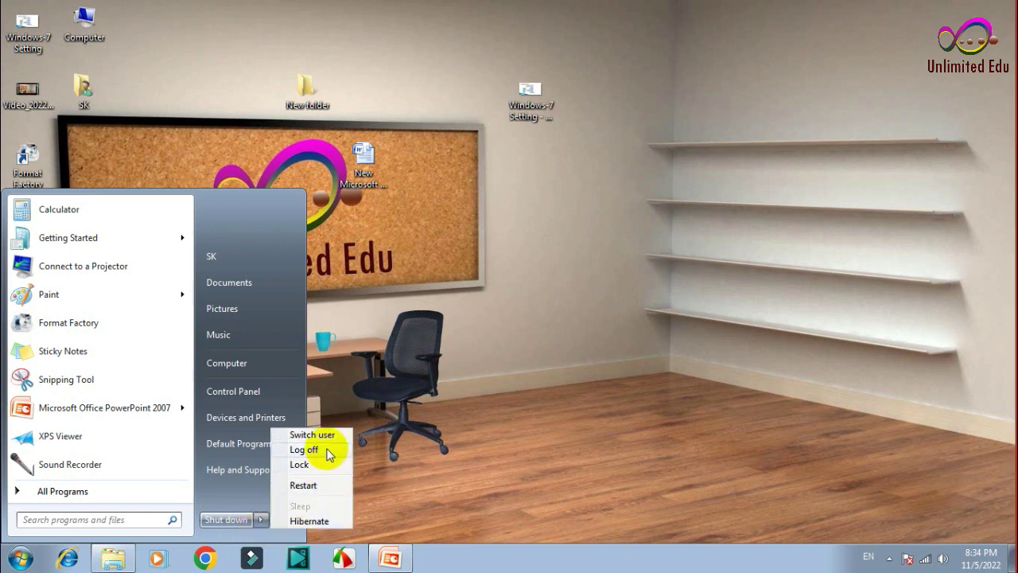
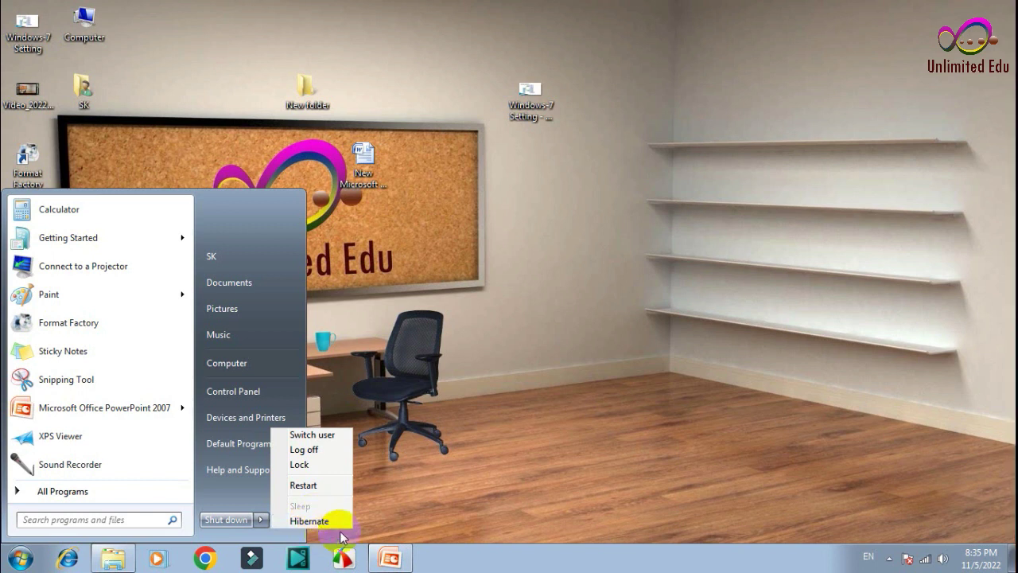
{"action": "left_click", "coordinate": [514, 444]}
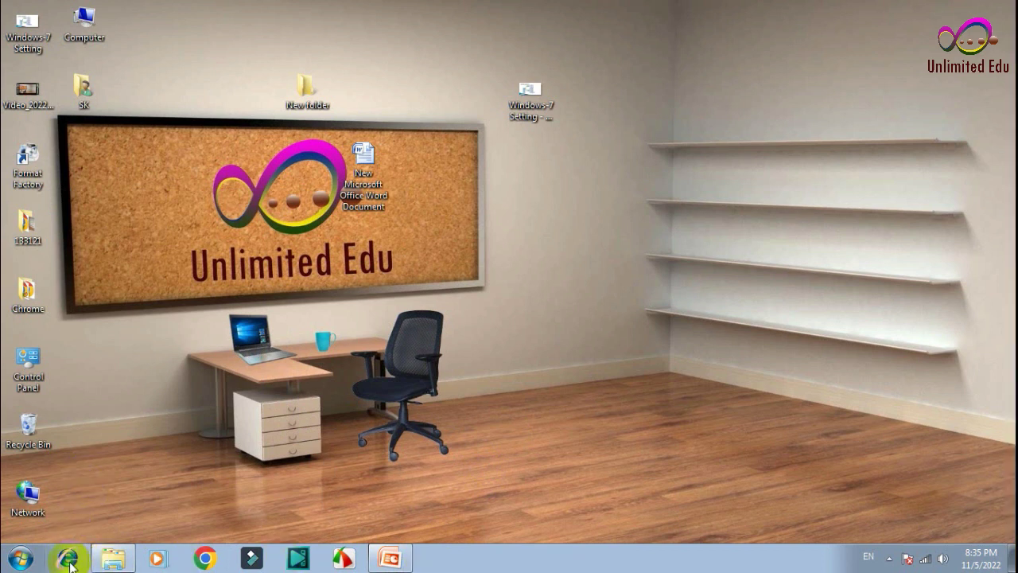
- Unpin Google Chrome from the taskbar
{"action": "left_click", "coordinate": [205, 556]}
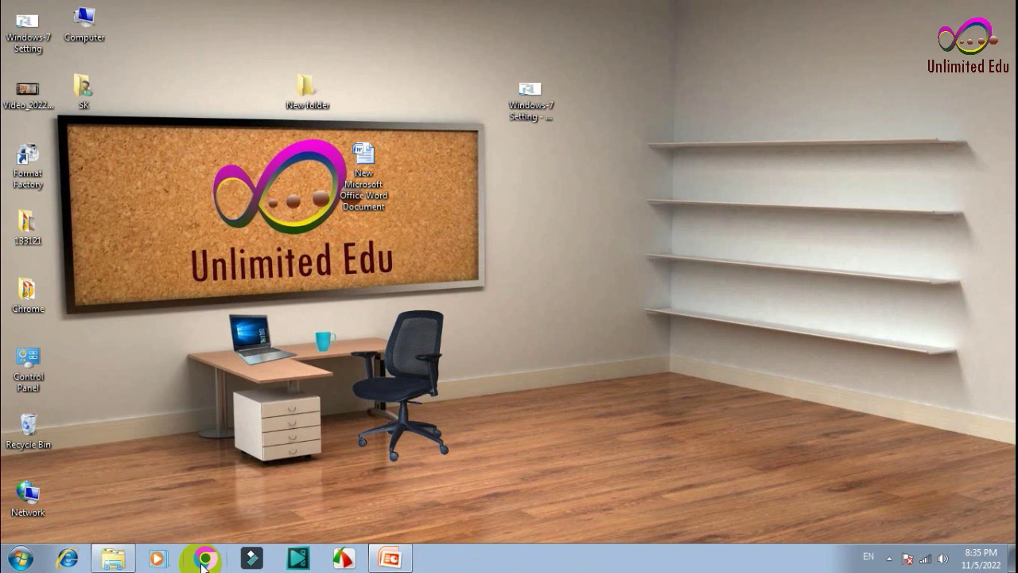
{"action": "left_click", "coordinate": [199, 551]}
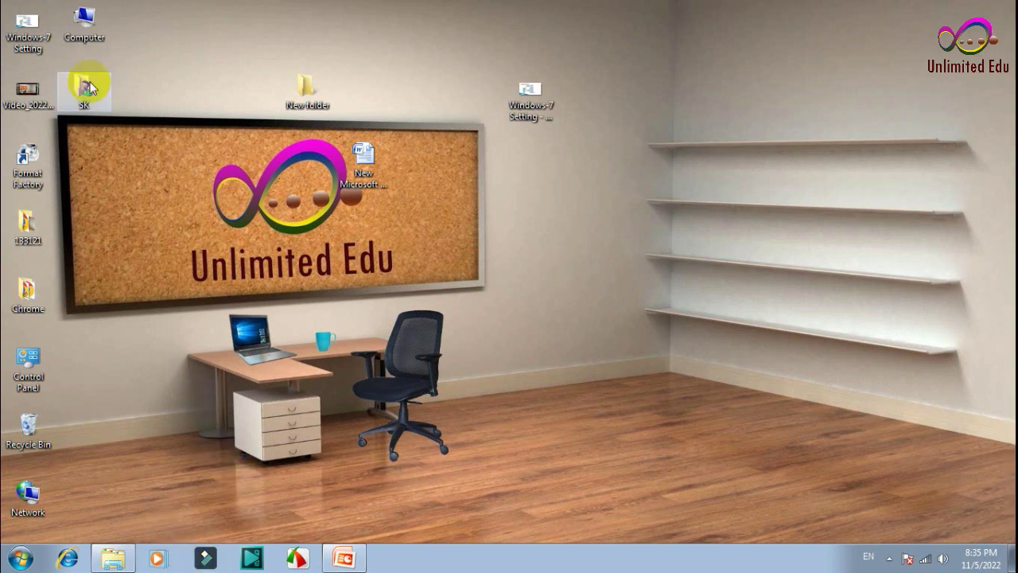
- Pin the Google Chrome shortcut from the desktop's Chrome folder to the taskbar, between Windows Media Player and the neighbouring program
{"action": "double_click", "coordinate": [41, 302]}
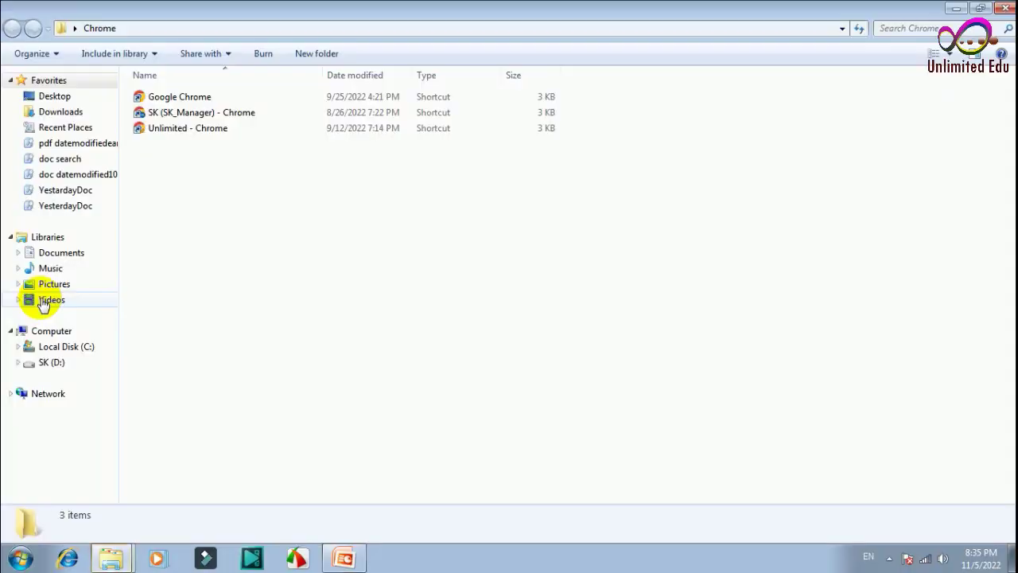
{"action": "right_click", "coordinate": [163, 100]}
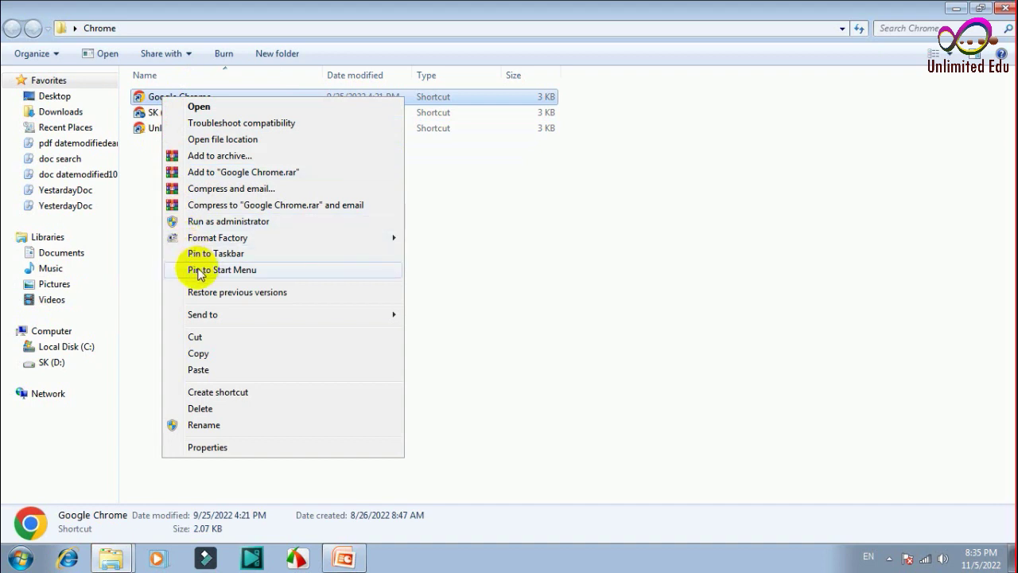
{"action": "left_click", "coordinate": [624, 270]}
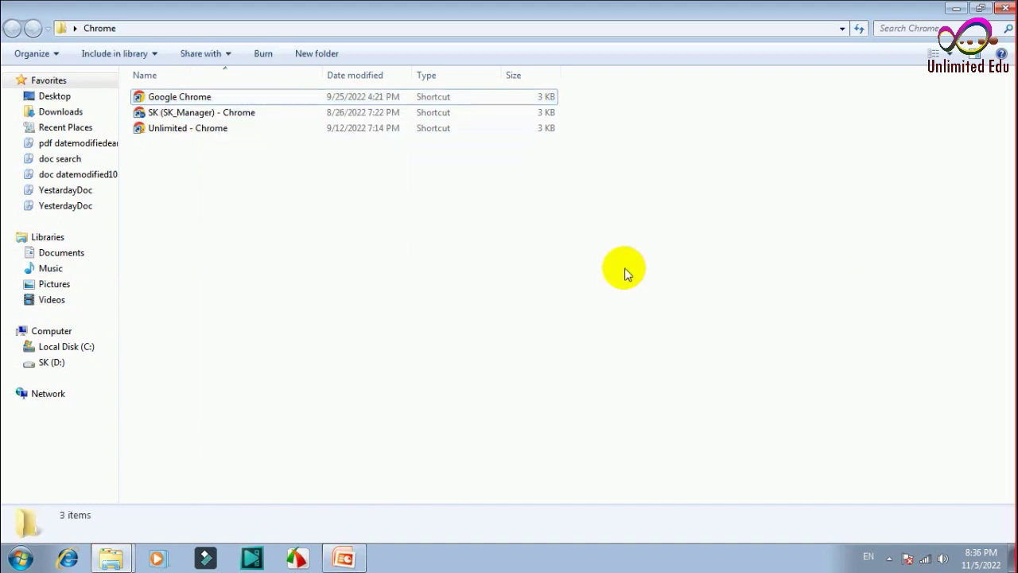
{"action": "left_click", "coordinate": [155, 99]}
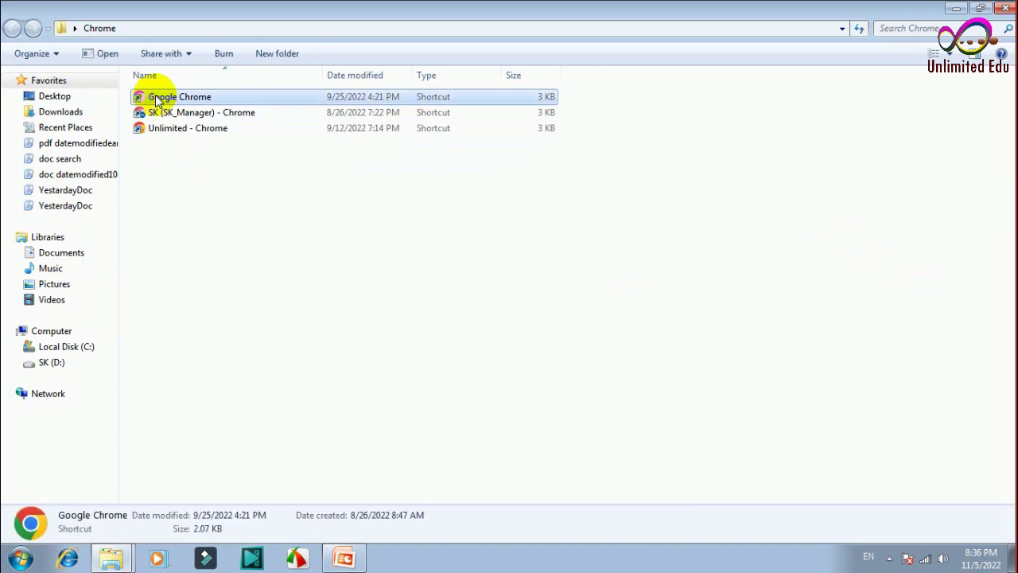
{"action": "left_click", "coordinate": [223, 216]}
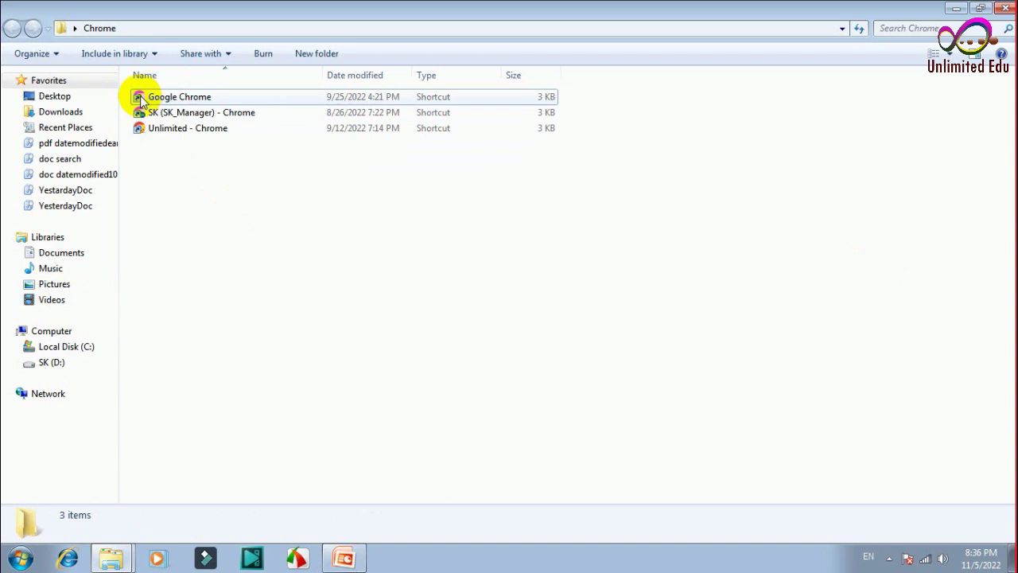
{"action": "left_click_drag", "start_coordinate": [140, 99], "coordinate": [193, 566]}
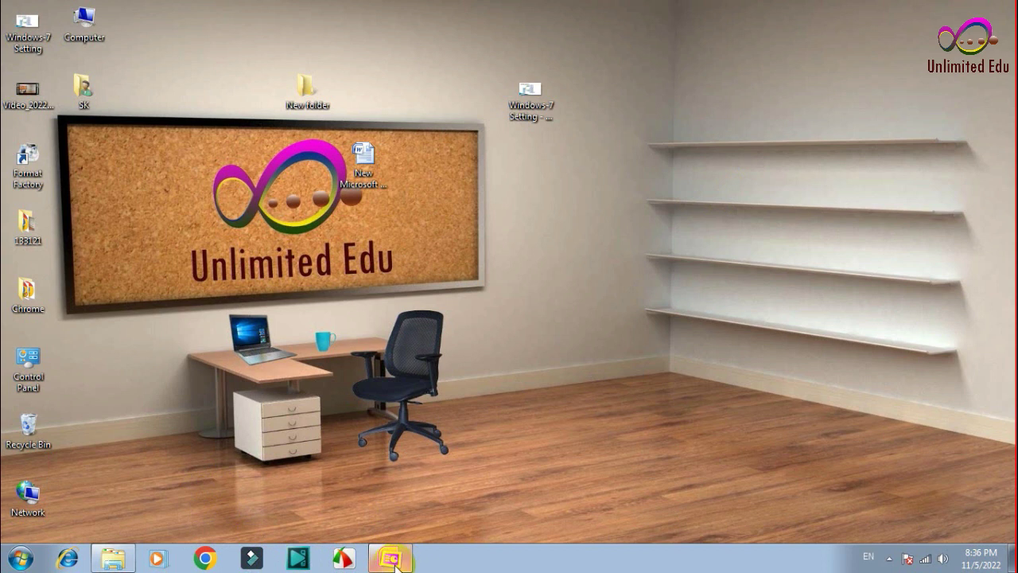
- Restore the running PowerPoint presentation and the open folder window from the taskbar, minimizing each one again
{"action": "left_click", "coordinate": [251, 557]}
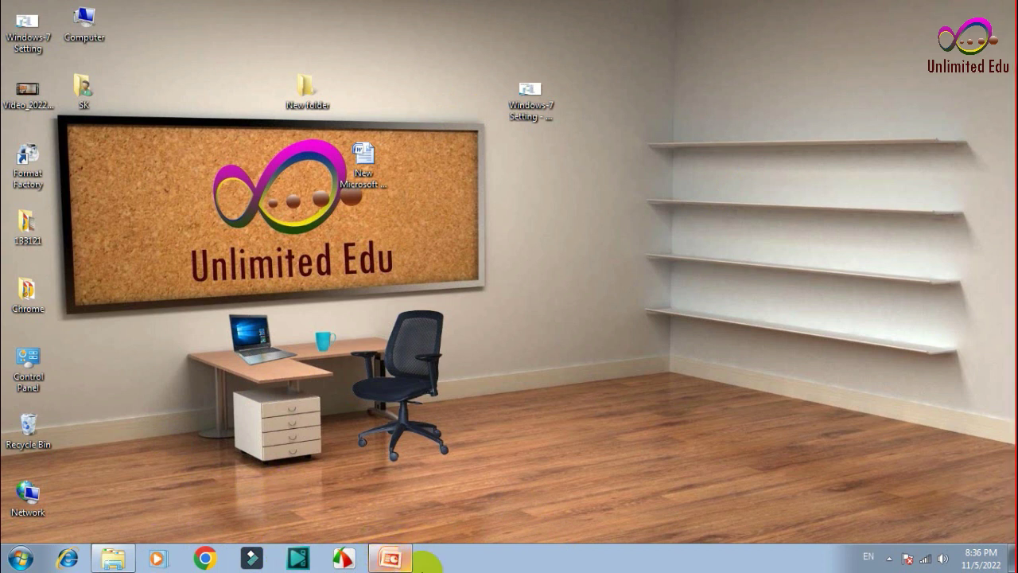
{"action": "left_click", "coordinate": [409, 561]}
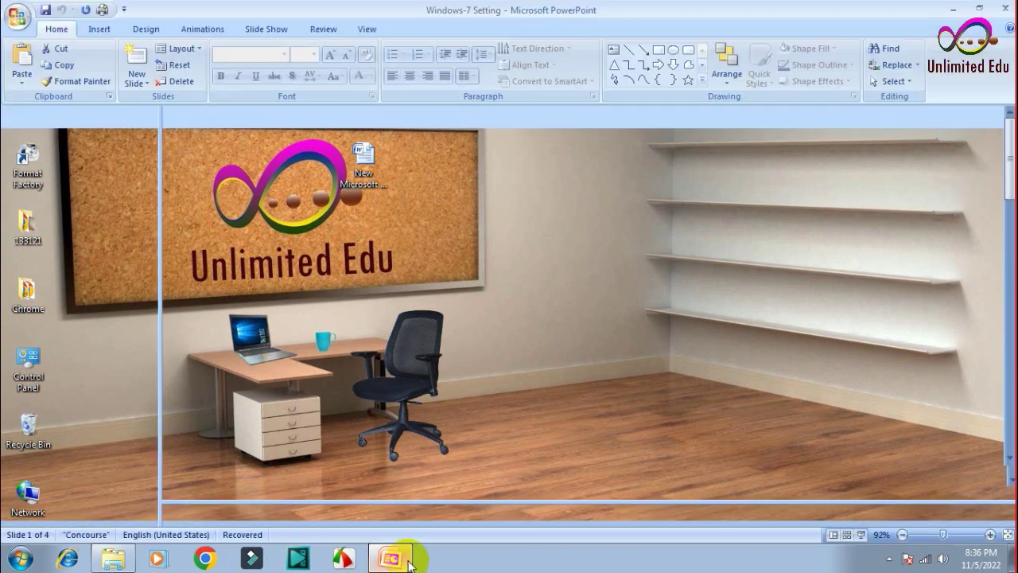
{"action": "left_click", "coordinate": [412, 560]}
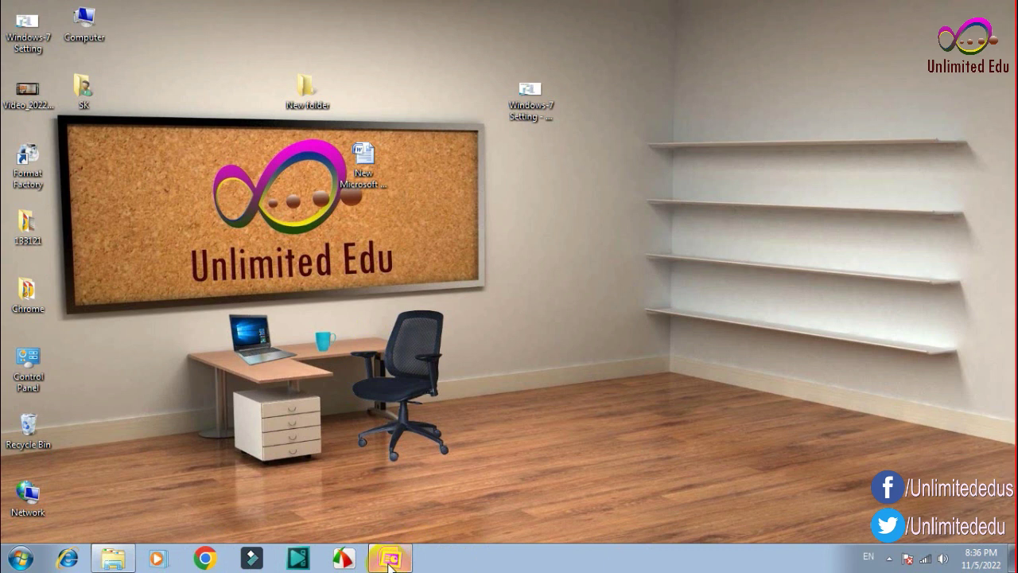
{"action": "left_click", "coordinate": [111, 562]}
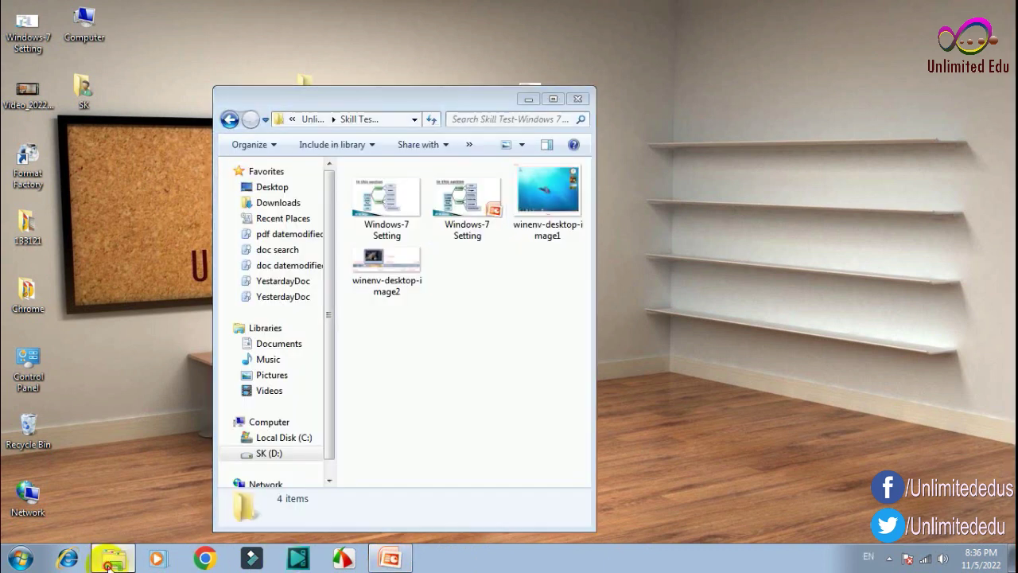
{"action": "left_click", "coordinate": [110, 564]}
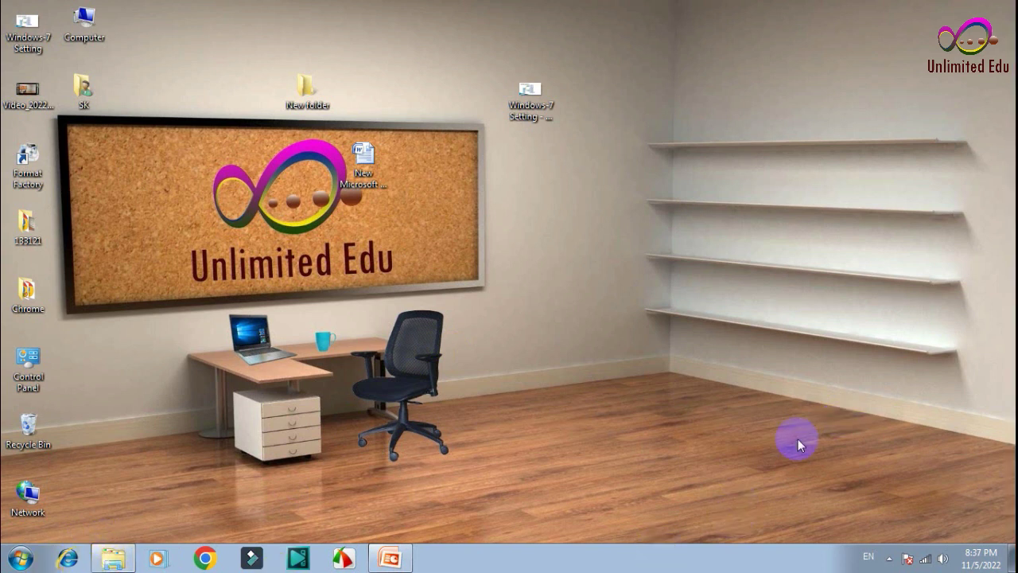
- Show the Address toolbar on the taskbar
{"action": "left_click", "coordinate": [888, 564]}
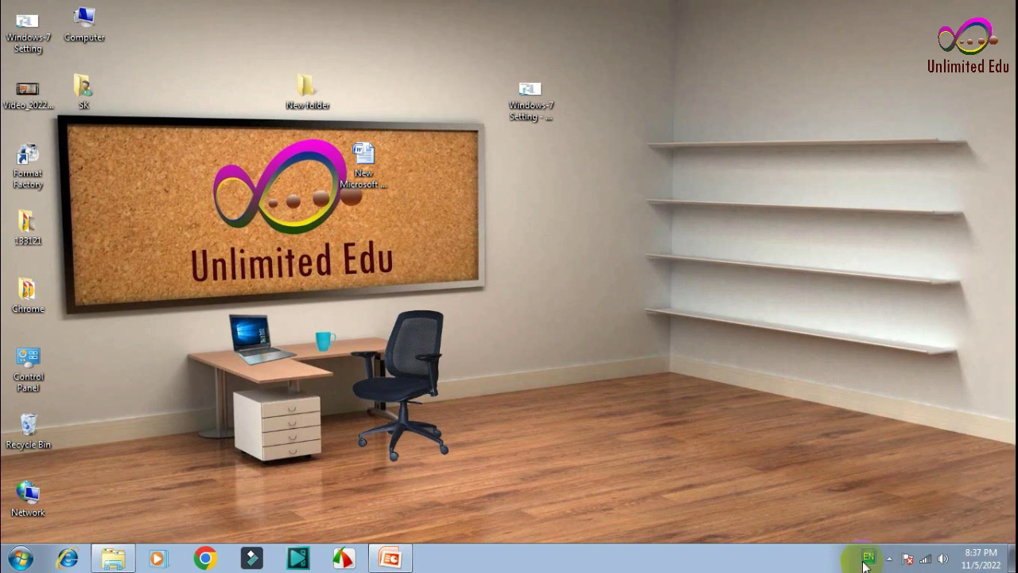
{"action": "right_click", "coordinate": [859, 561]}
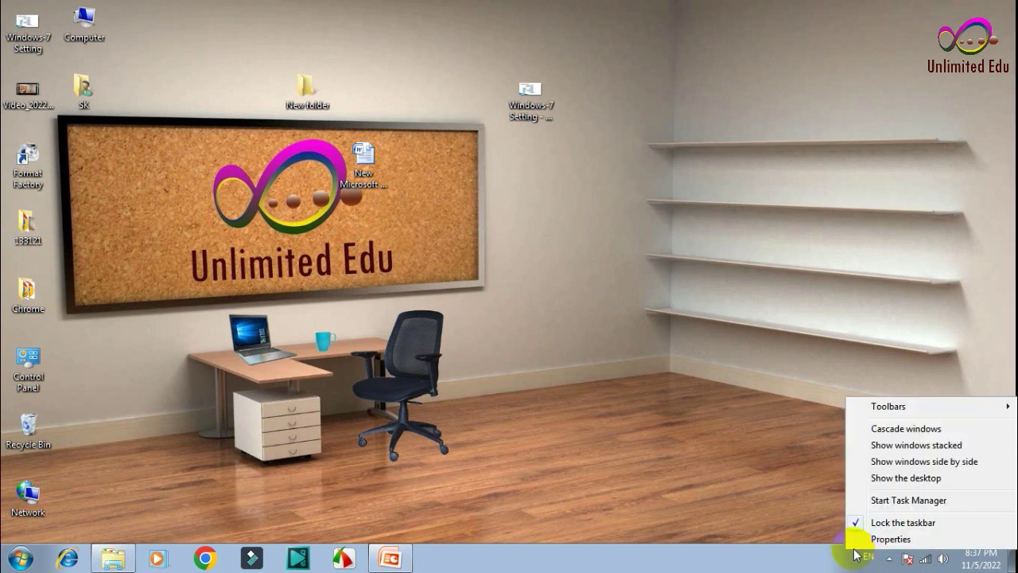
{"action": "mouse_move", "coordinate": [878, 410]}
{"action": "left_click", "coordinate": [837, 557]}
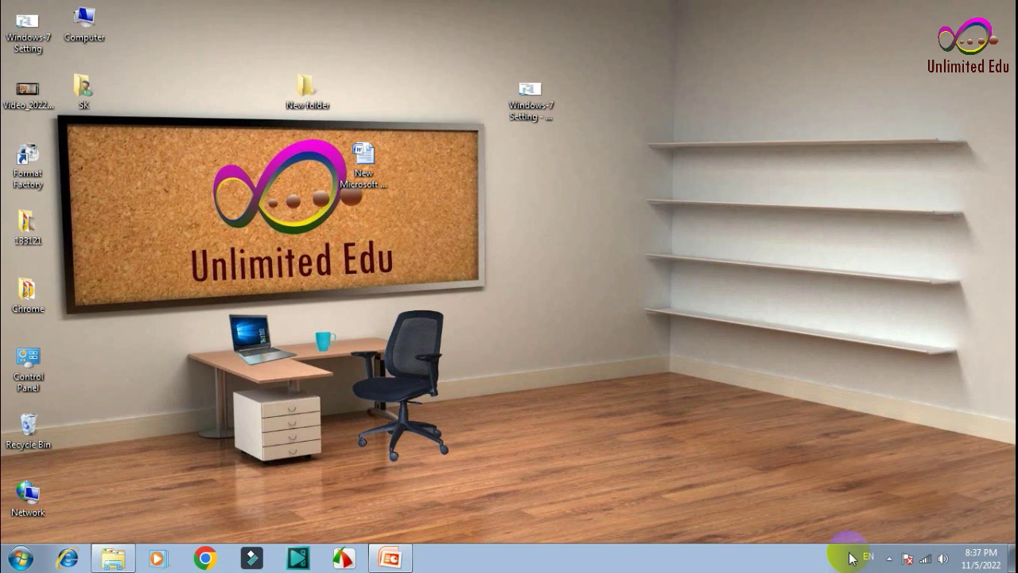
{"action": "right_click", "coordinate": [852, 558]}
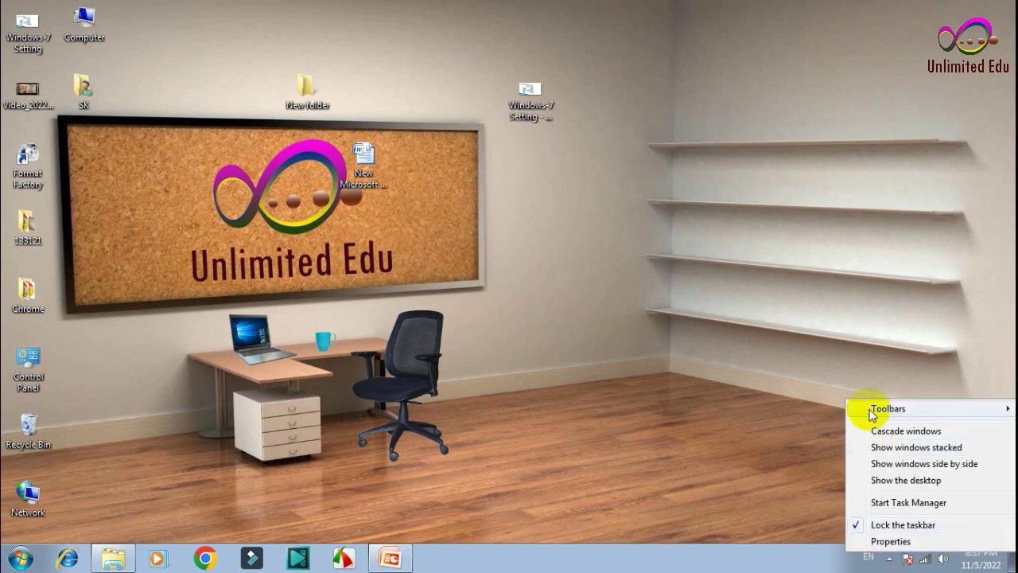
{"action": "mouse_move", "coordinate": [975, 409]}
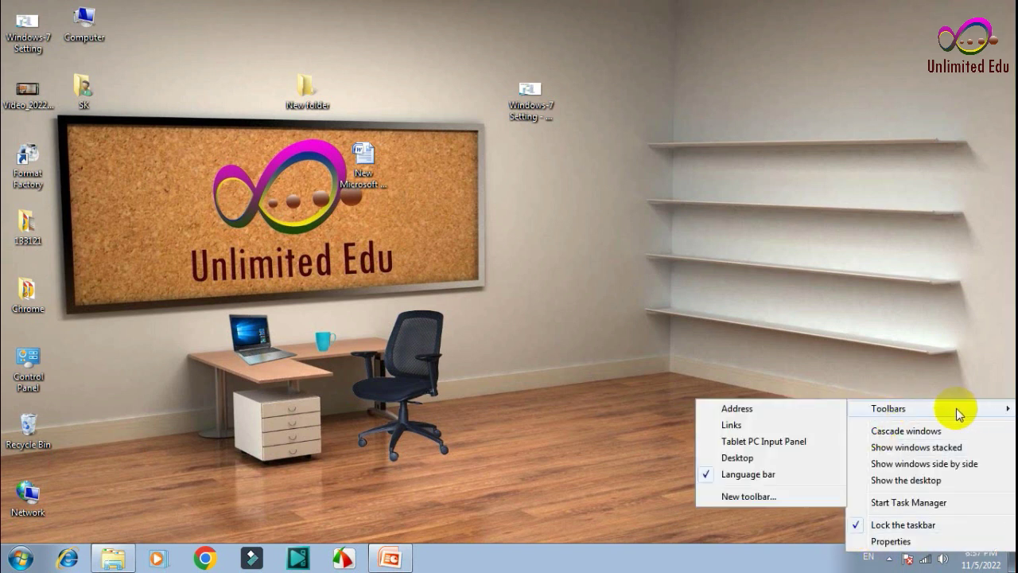
{"action": "left_click", "coordinate": [734, 409]}
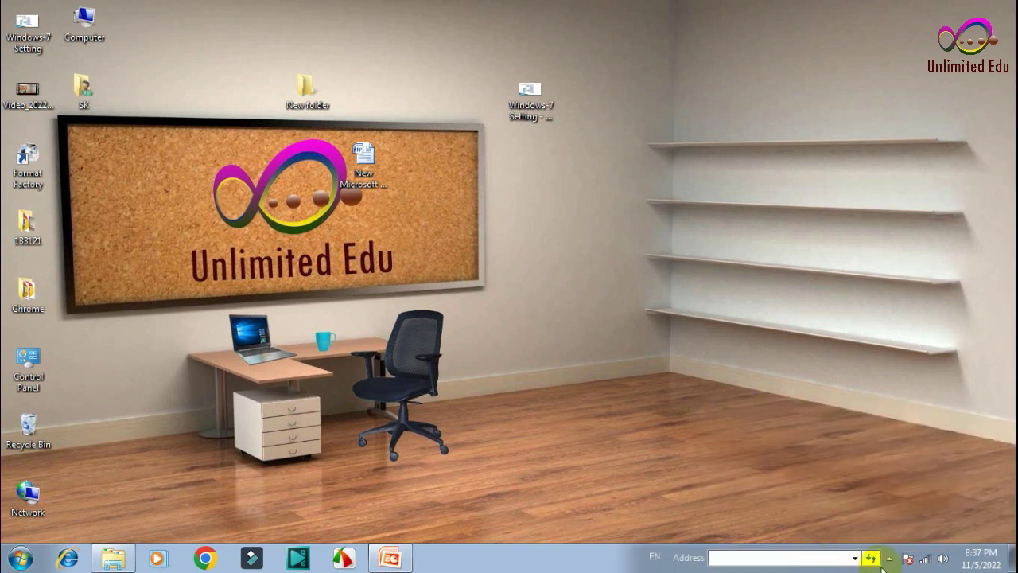
- Remove the Address toolbar from the taskbar
{"action": "right_click", "coordinate": [877, 568]}
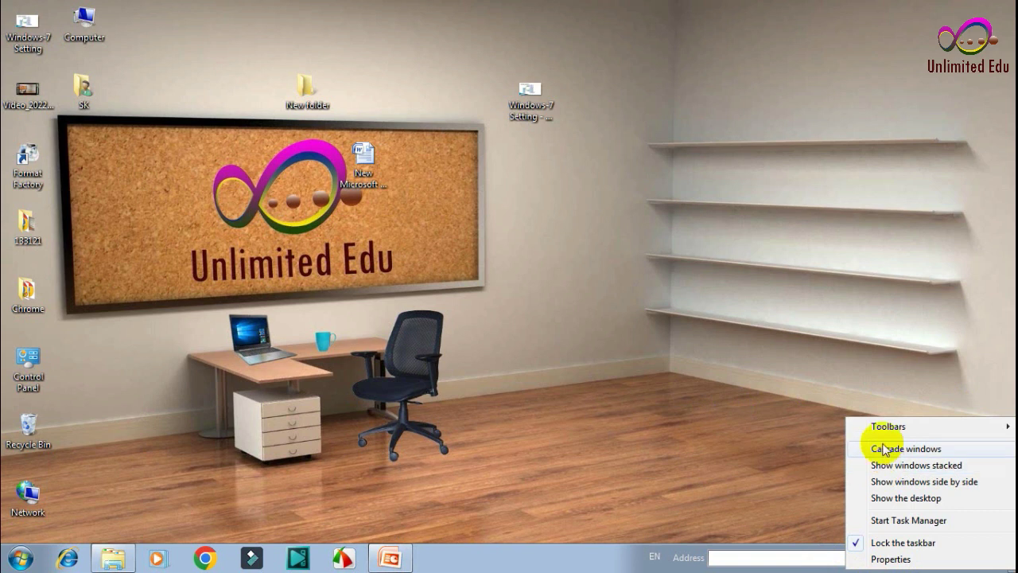
{"action": "mouse_move", "coordinate": [870, 425]}
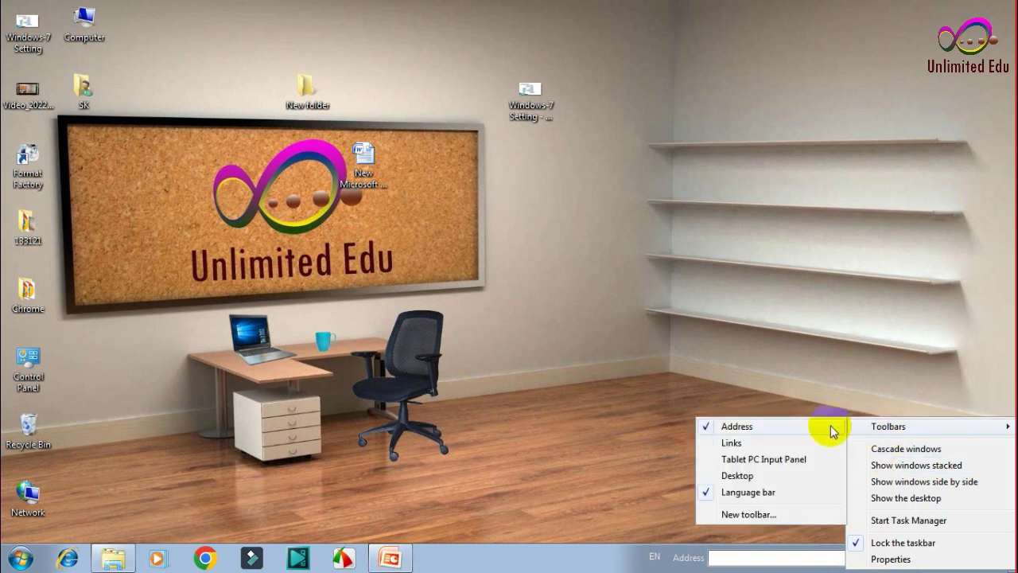
{"action": "left_click", "coordinate": [705, 428]}
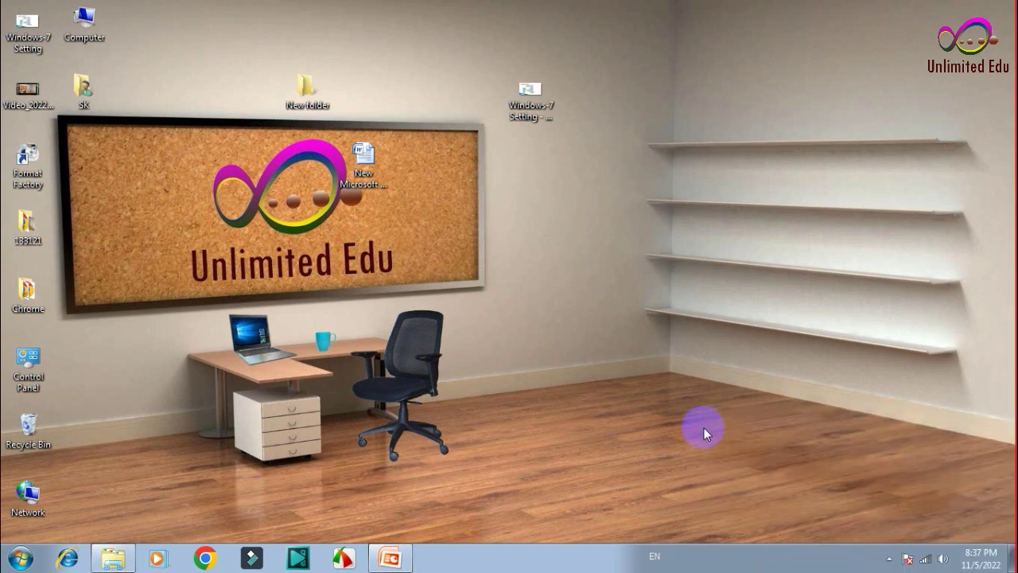
- Restore the Language bar as a floating bar on the desktop and move it back into the taskbar beside the notification area
{"action": "right_click", "coordinate": [654, 561]}
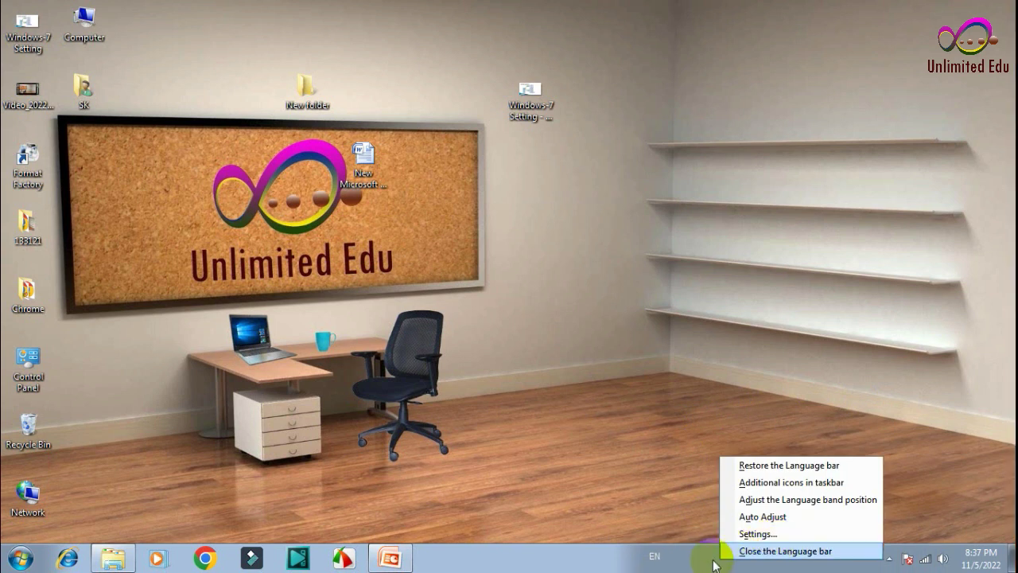
{"action": "left_click", "coordinate": [739, 465]}
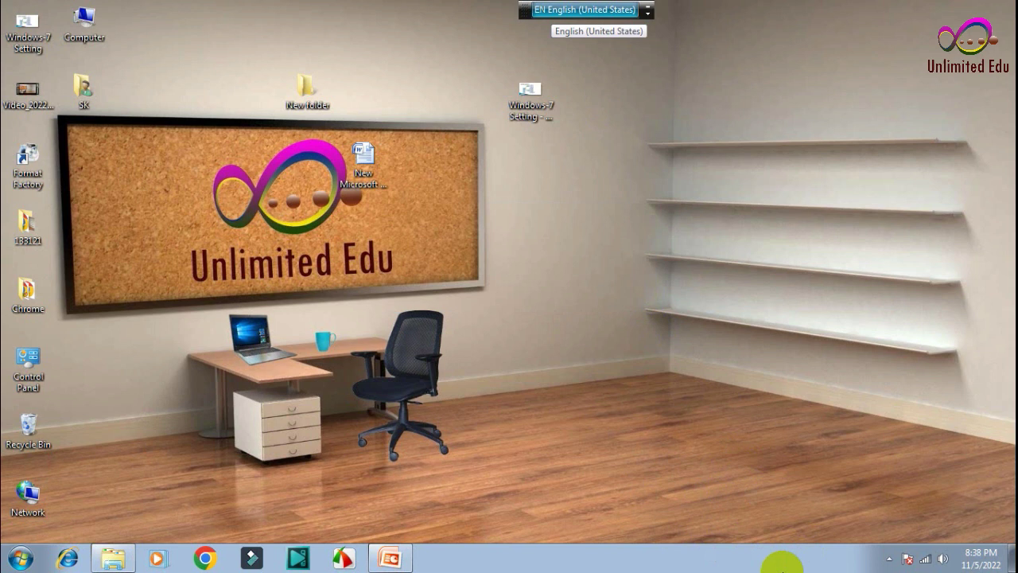
{"action": "left_click_drag", "start_coordinate": [523, 3], "coordinate": [566, 41]}
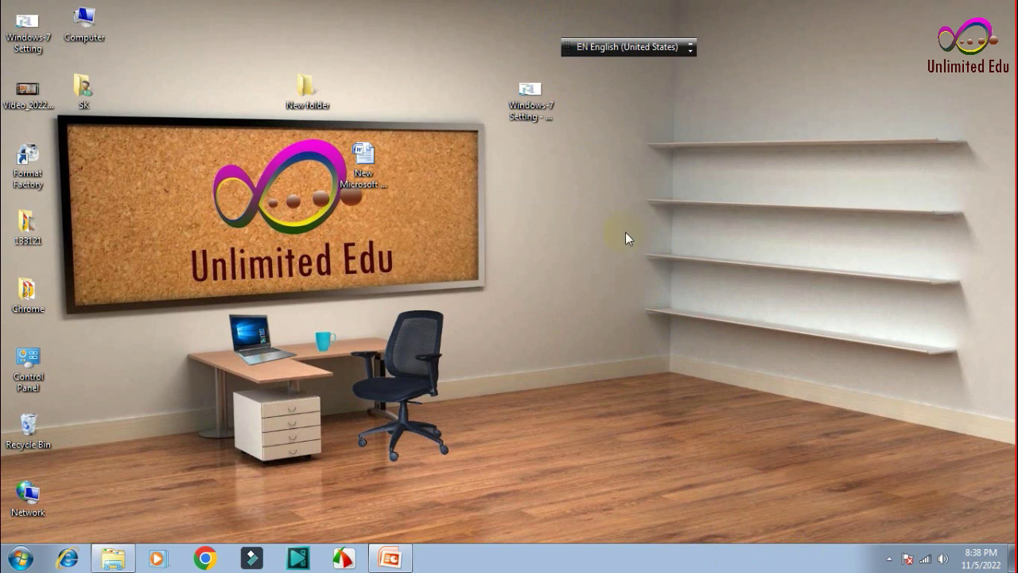
{"action": "left_click_drag", "start_coordinate": [564, 40], "coordinate": [819, 556]}
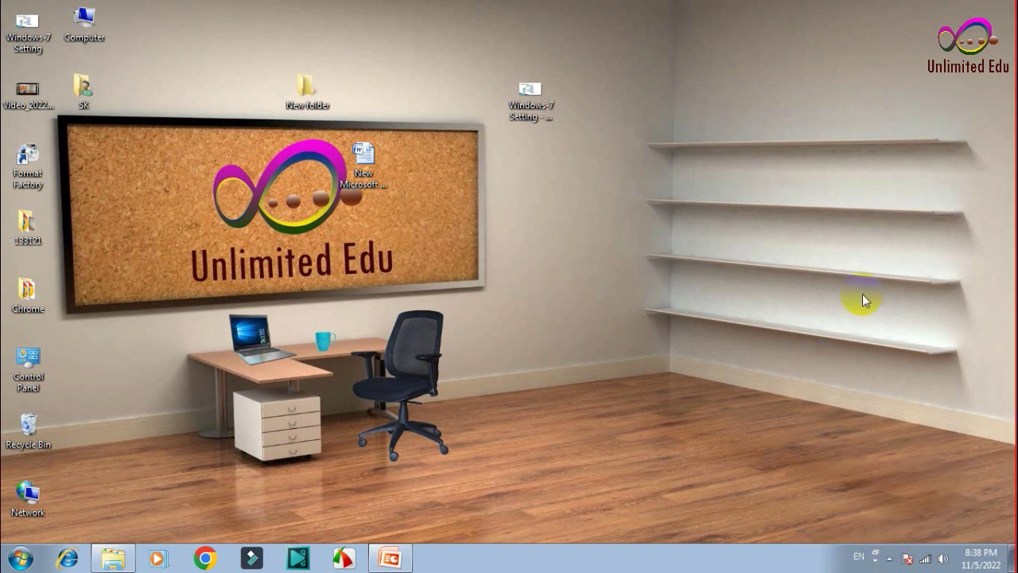
- Set the Network icon's notification area behavior to Hide icon and notifications and confirm the change
{"action": "left_click", "coordinate": [890, 561]}
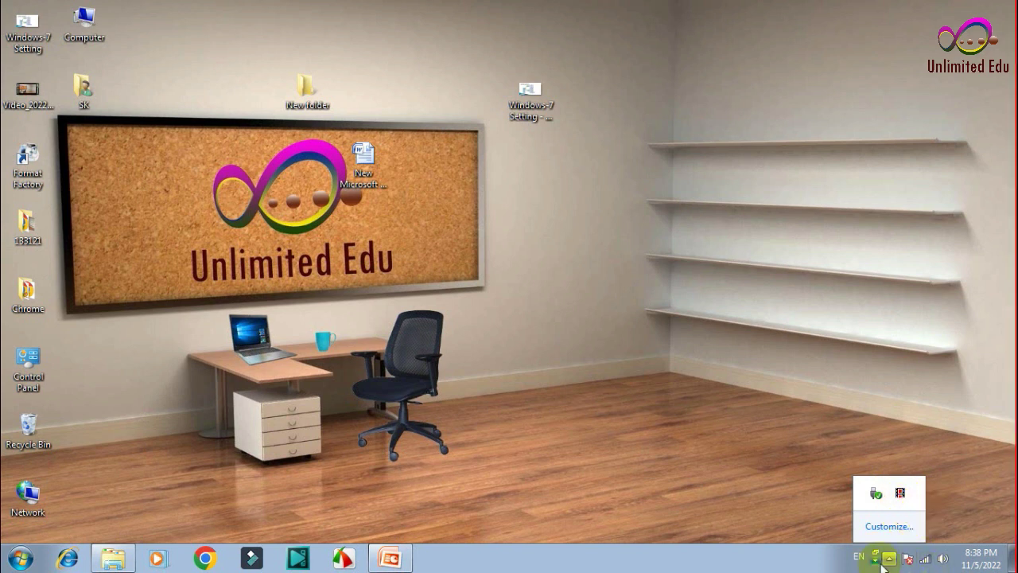
{"action": "left_click", "coordinate": [782, 464]}
{"action": "left_click", "coordinate": [910, 560]}
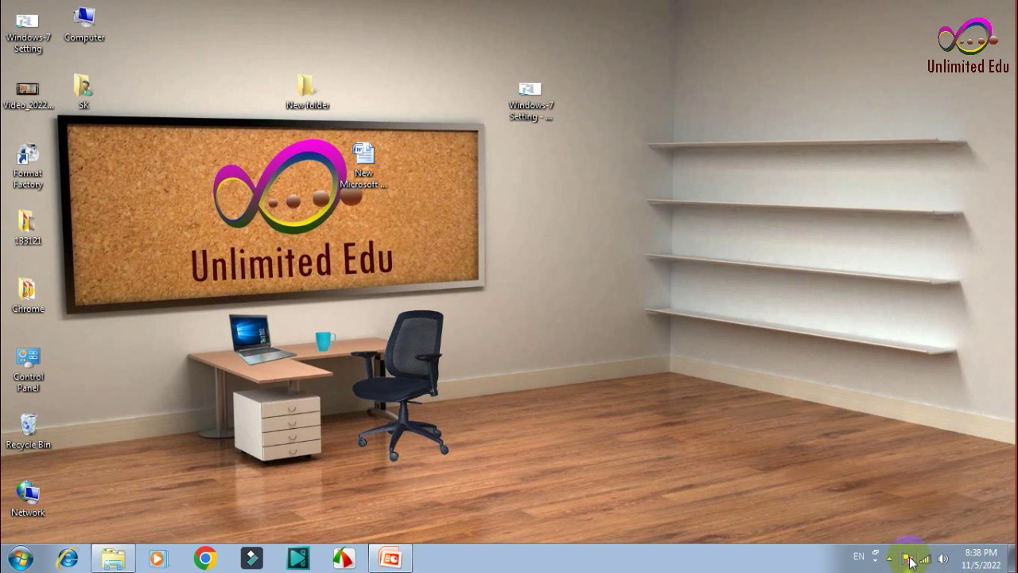
{"action": "left_click", "coordinate": [894, 560]}
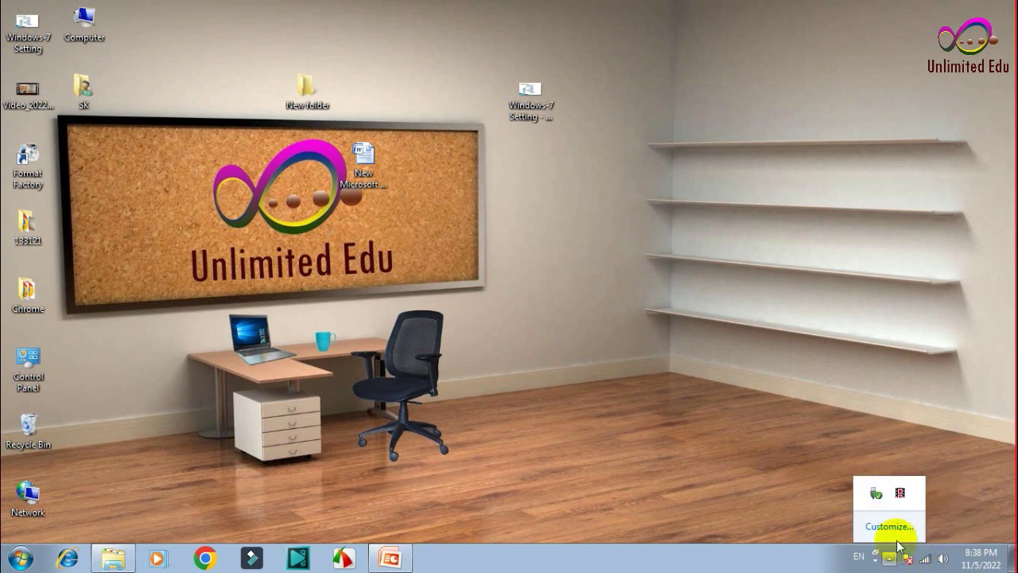
{"action": "left_click", "coordinate": [889, 528]}
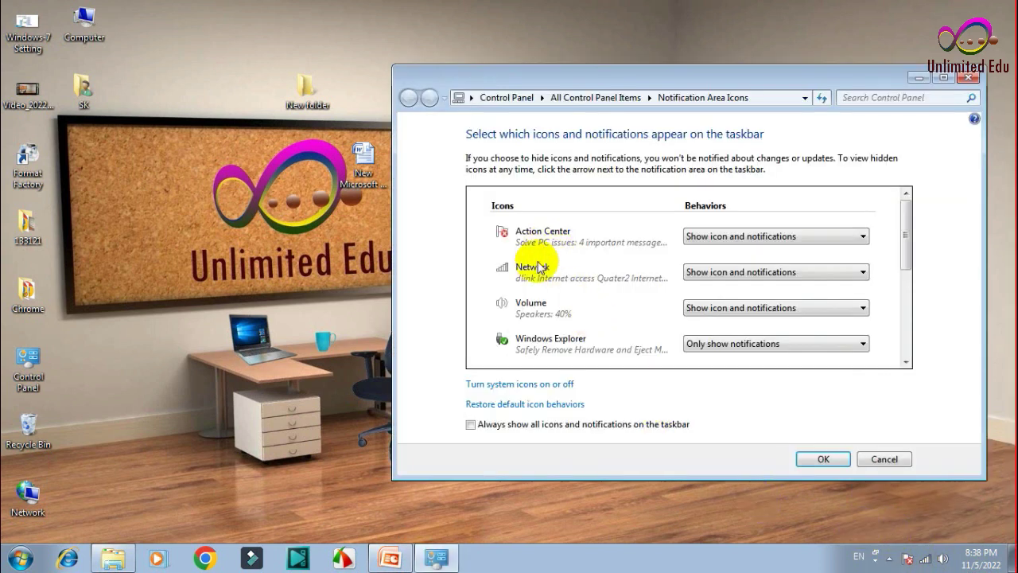
{"action": "left_click", "coordinate": [726, 275]}
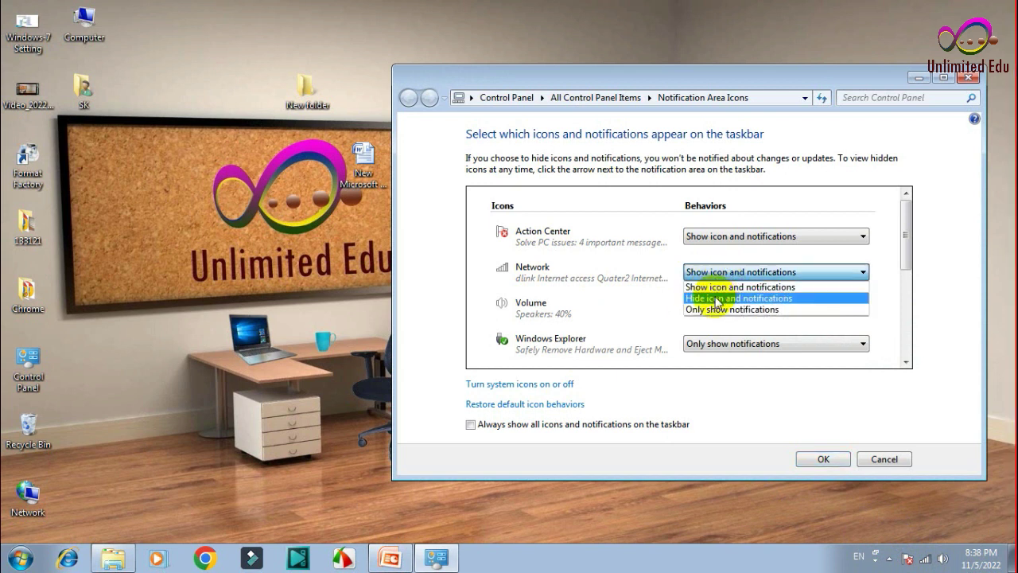
{"action": "left_click", "coordinate": [719, 299]}
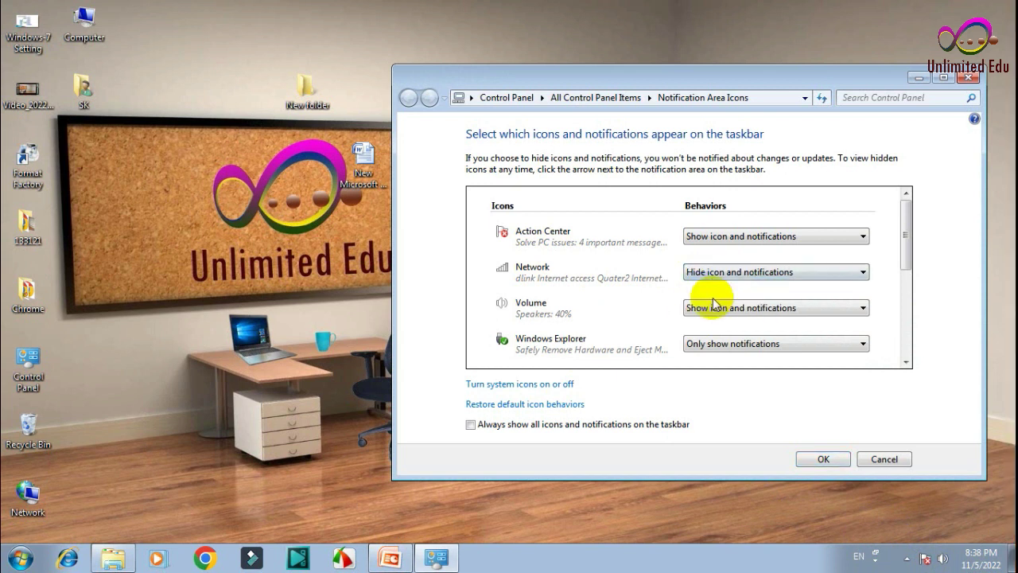
{"action": "left_click", "coordinate": [835, 462]}
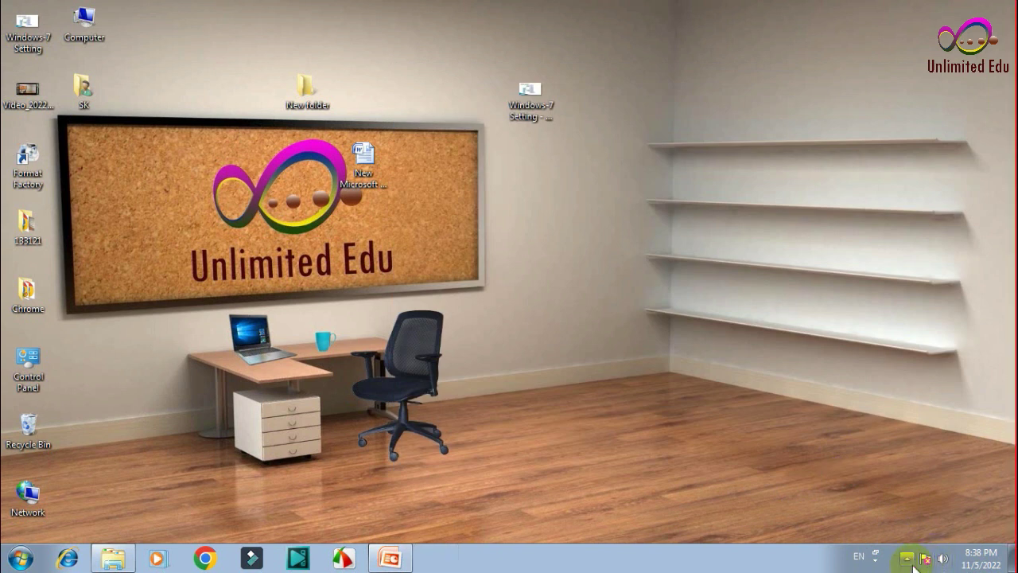
- Set the Network icon's notification area behavior back to Show icon and notifications and confirm the change
{"action": "left_click", "coordinate": [906, 558]}
{"action": "left_click", "coordinate": [907, 527]}
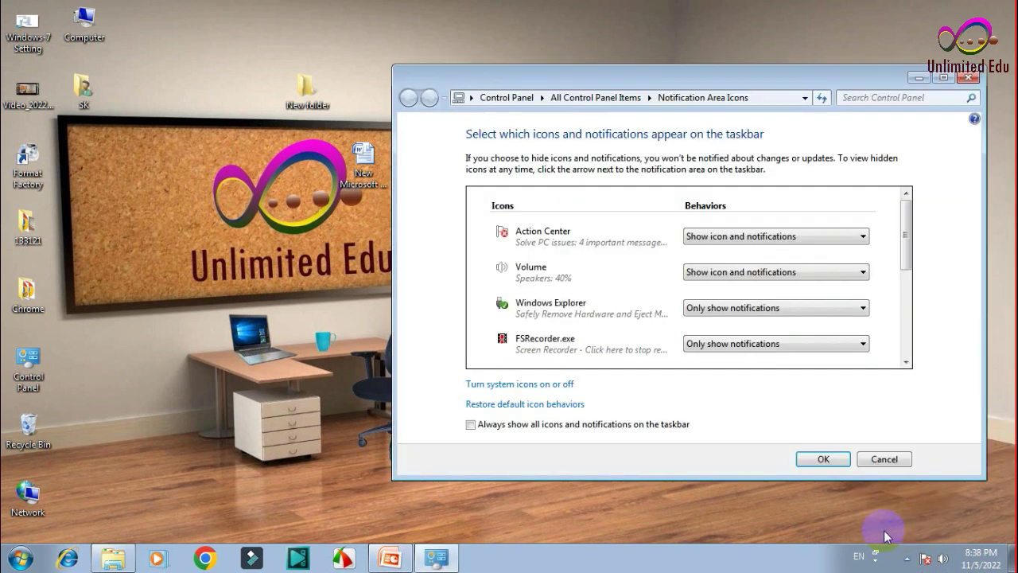
{"action": "left_click_drag", "start_coordinate": [904, 252], "coordinate": [906, 299]}
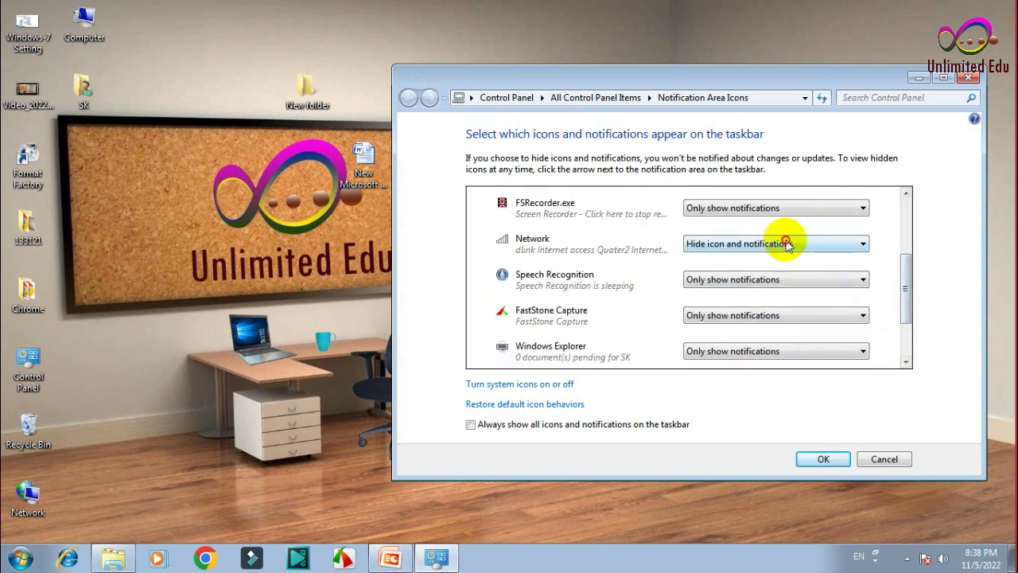
{"action": "left_click", "coordinate": [795, 243]}
{"action": "left_click", "coordinate": [792, 254]}
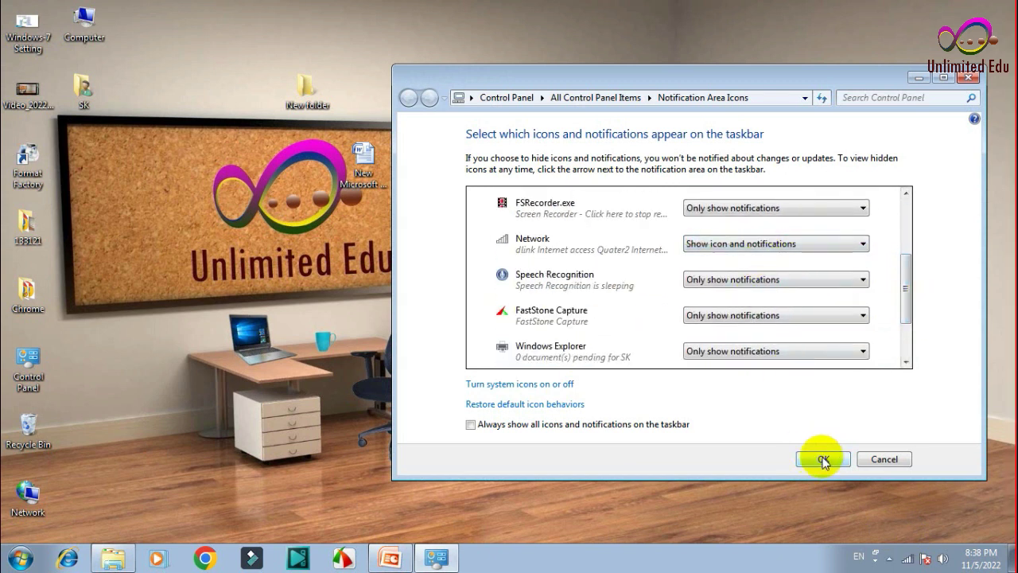
{"action": "left_click", "coordinate": [819, 459]}
- Adjust the speaker volume slightly with its slider and dismiss the volume control
{"action": "mouse_move", "coordinate": [909, 563]}
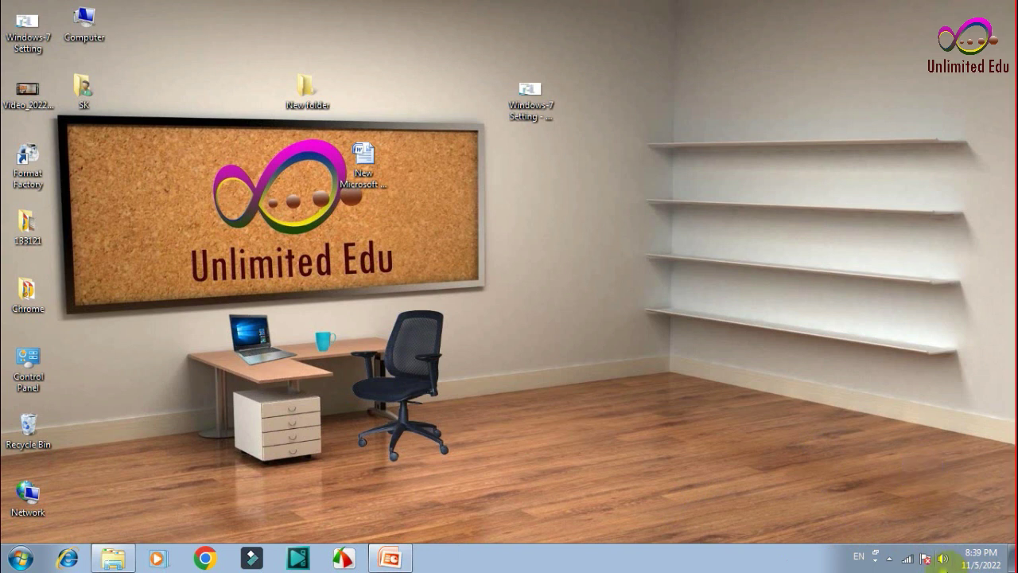
{"action": "left_click", "coordinate": [945, 562]}
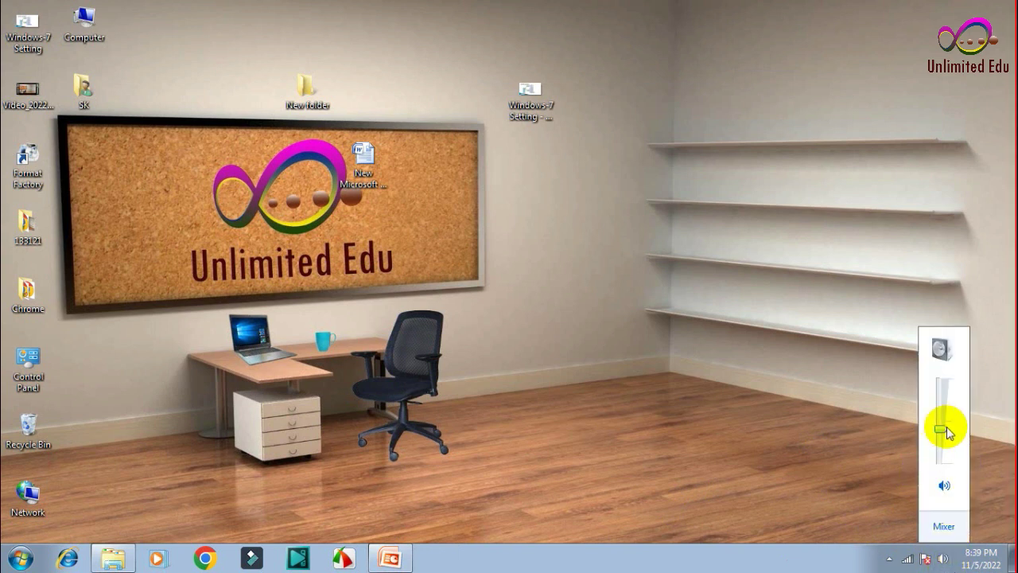
{"action": "mouse_move", "coordinate": [941, 424]}
{"action": "left_mouse_down"}
{"action": "mouse_move", "coordinate": [950, 437]}
{"action": "mouse_move", "coordinate": [945, 427]}
{"action": "left_mouse_up"}
{"action": "left_click", "coordinate": [843, 556]}
- Open the Date and Time settings from the taskbar clock, view the date and time change options, and close them without changes
{"action": "mouse_move", "coordinate": [991, 563]}
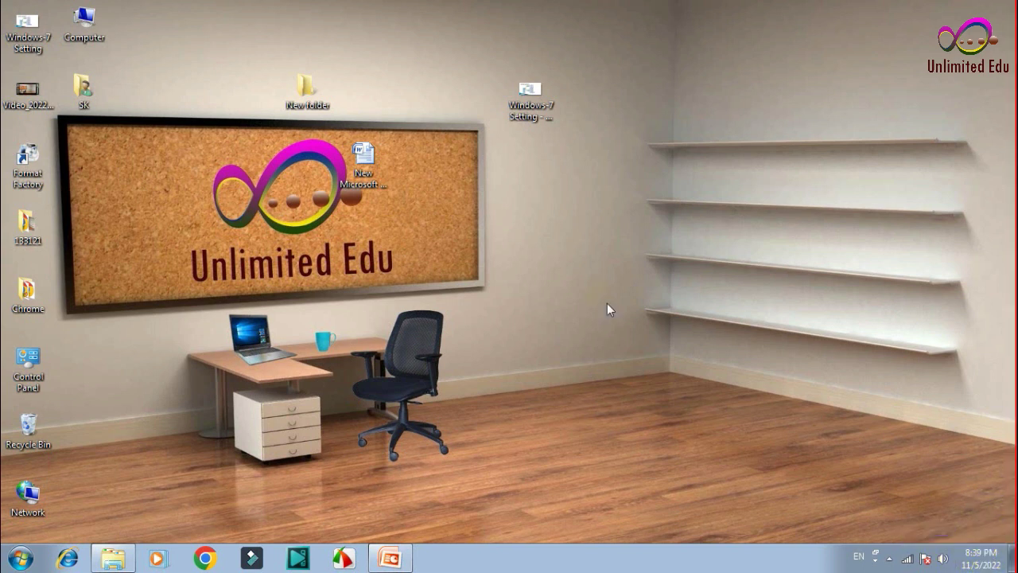
{"action": "left_click", "coordinate": [985, 562]}
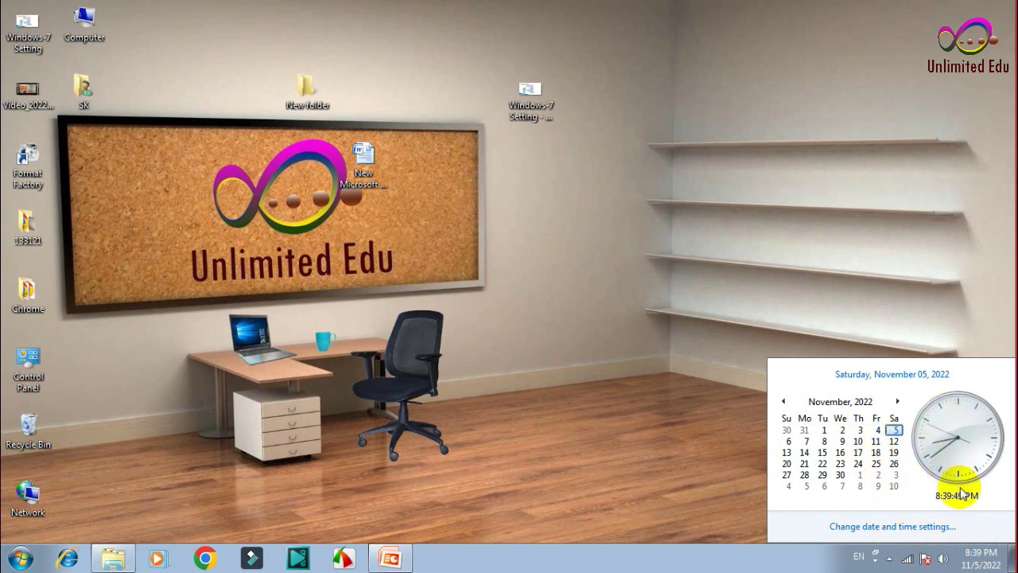
{"action": "left_click", "coordinate": [920, 528]}
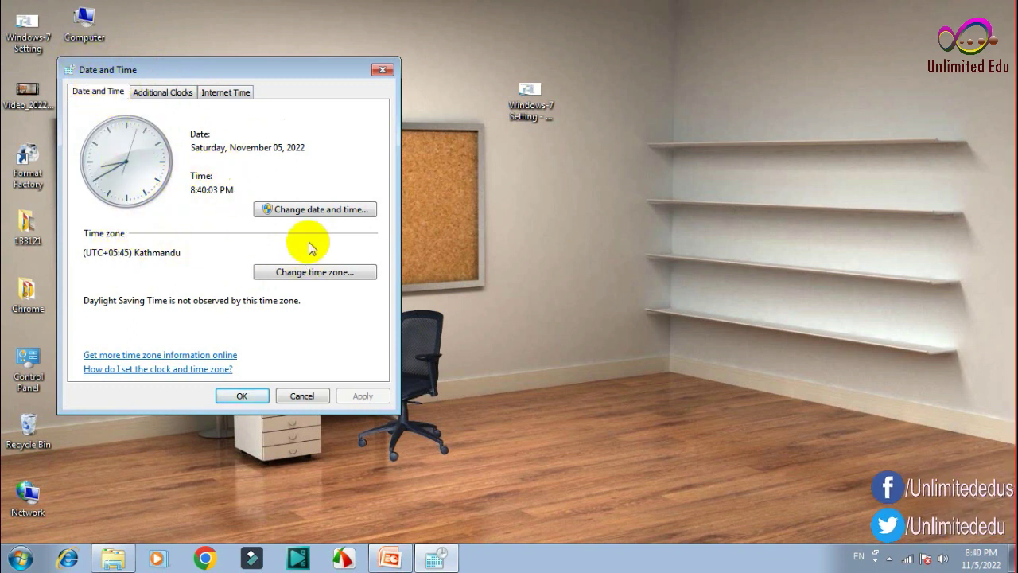
{"action": "left_click", "coordinate": [353, 210]}
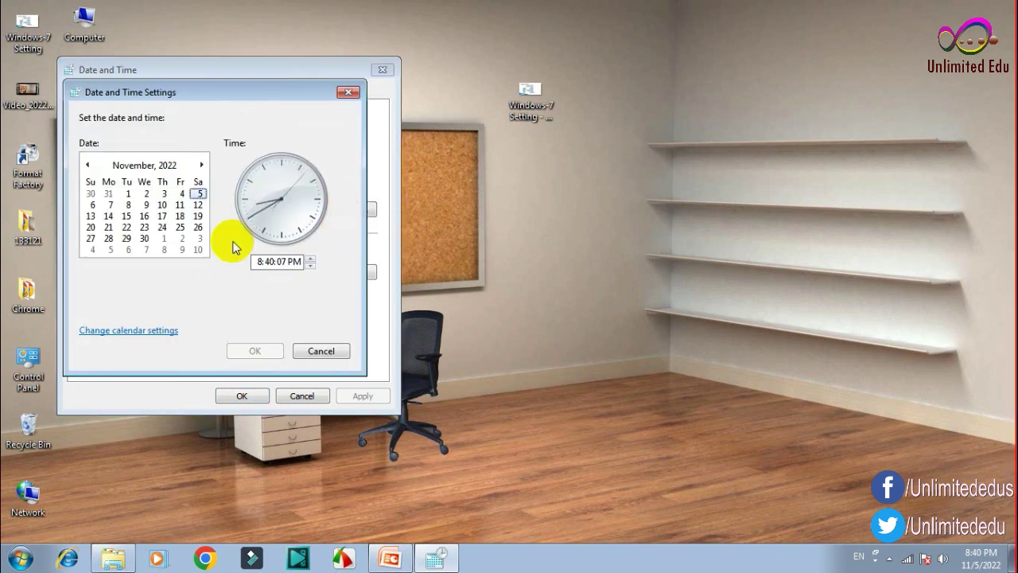
{"action": "left_click", "coordinate": [348, 91]}
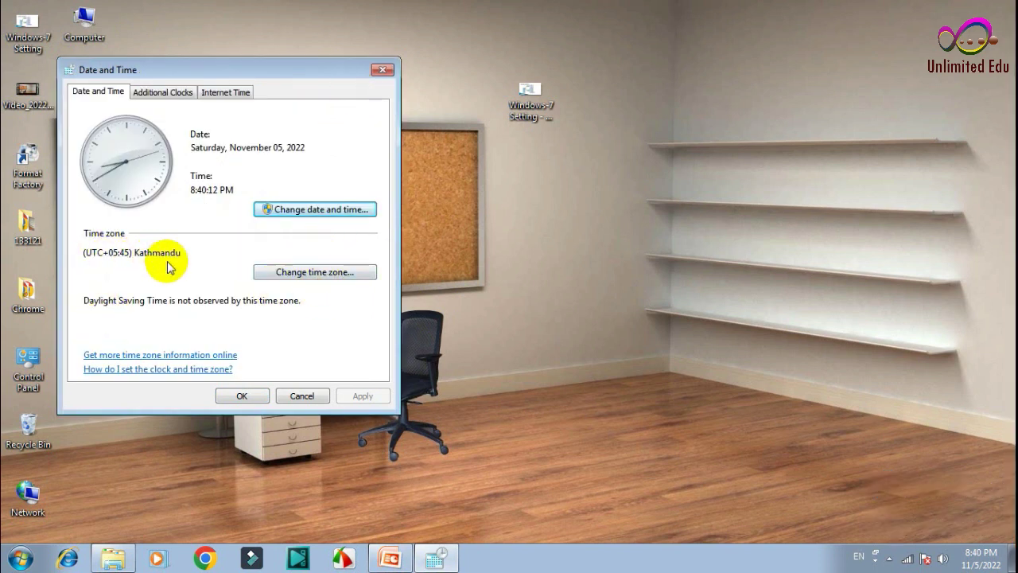
- View the list of available time zones in Time Zone Settings and close it without choosing another one
{"action": "left_click", "coordinate": [299, 275]}
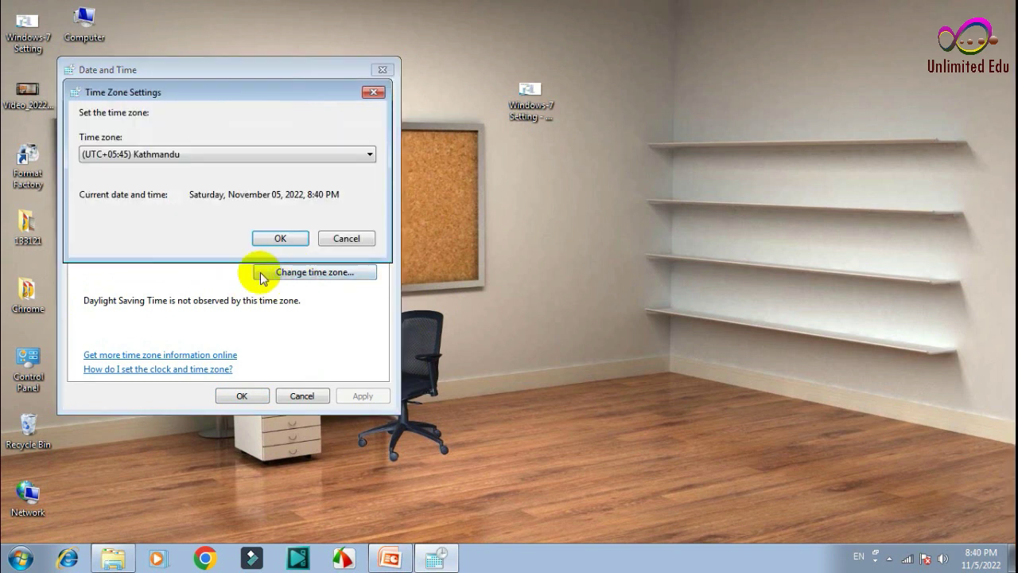
{"action": "left_click", "coordinate": [346, 238]}
{"action": "left_click", "coordinate": [315, 275]}
{"action": "left_click", "coordinate": [238, 154]}
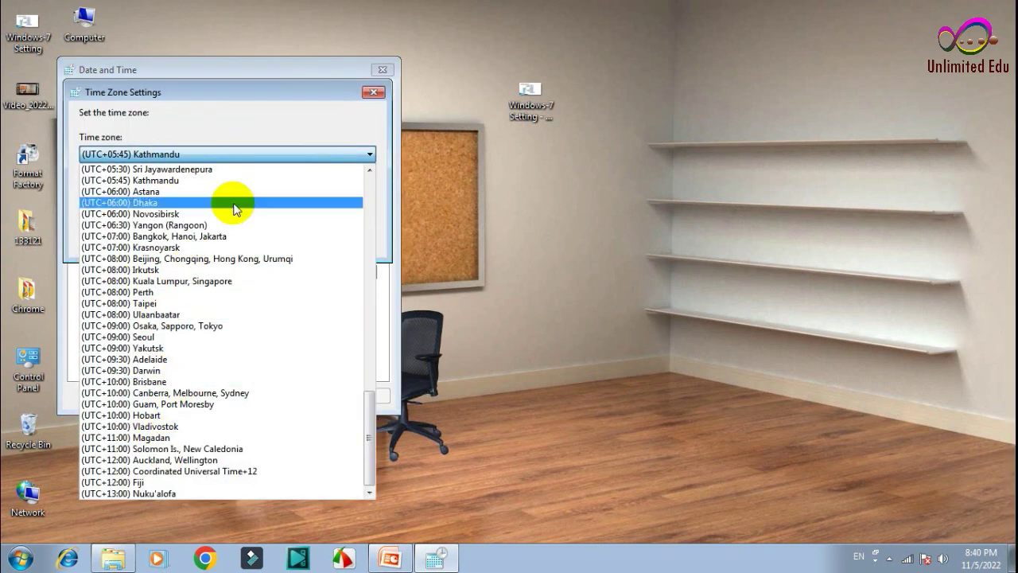
{"action": "left_click", "coordinate": [371, 93]}
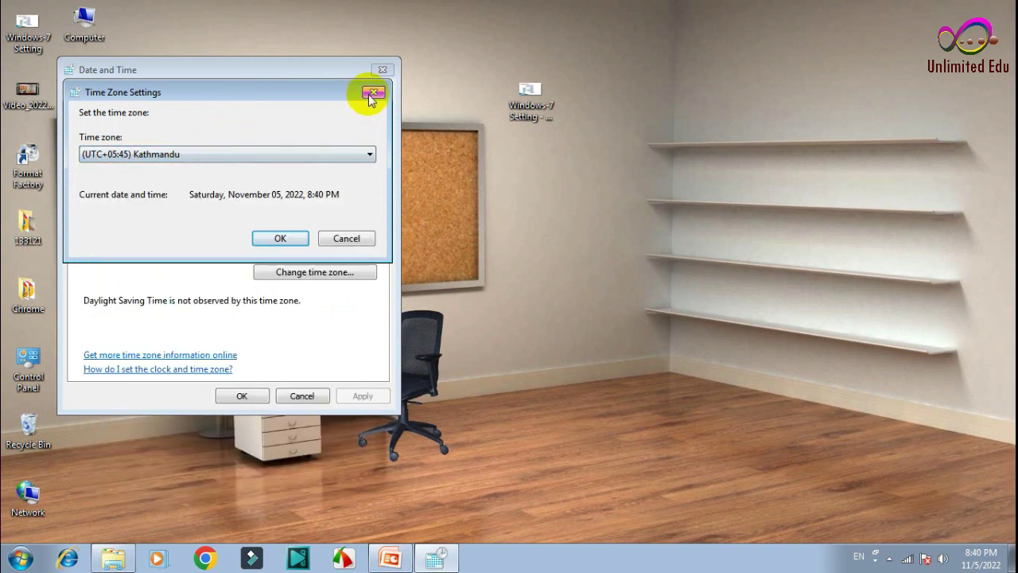
{"action": "left_click", "coordinate": [373, 92]}
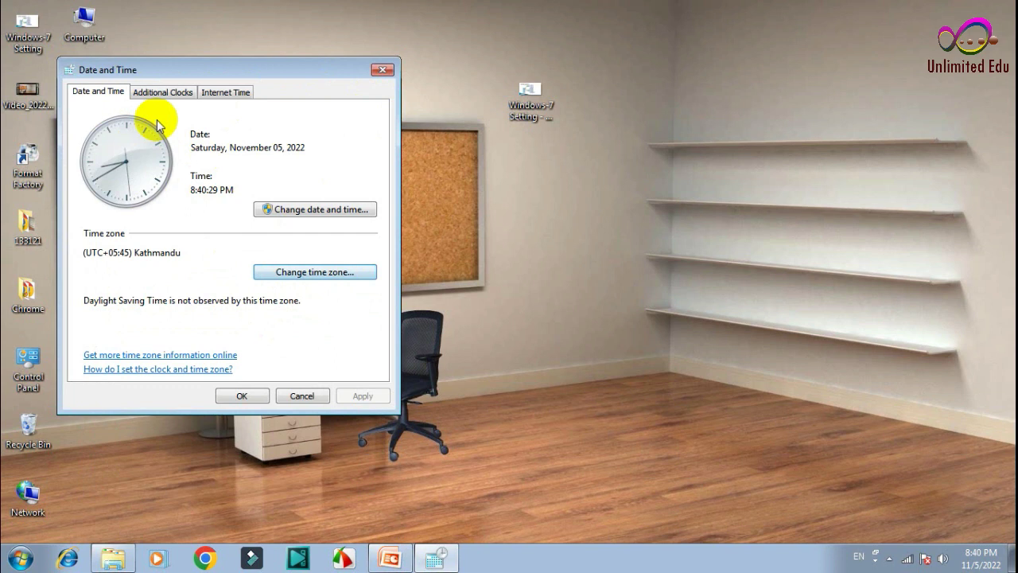
- View the Additional Clocks and Internet Time settings and cancel the Date and Time dialog
{"action": "left_click", "coordinate": [162, 93]}
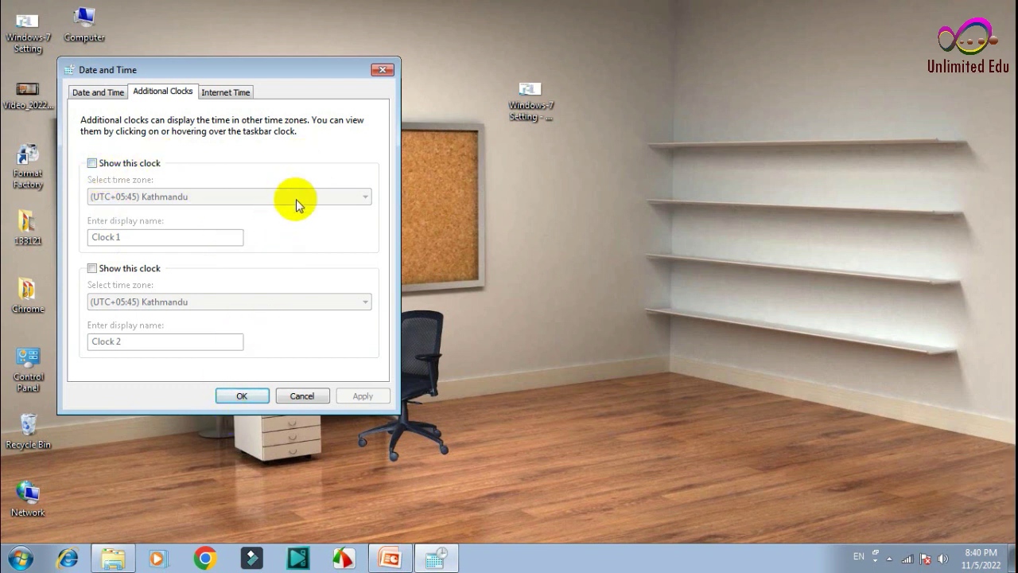
{"action": "left_click", "coordinate": [214, 97]}
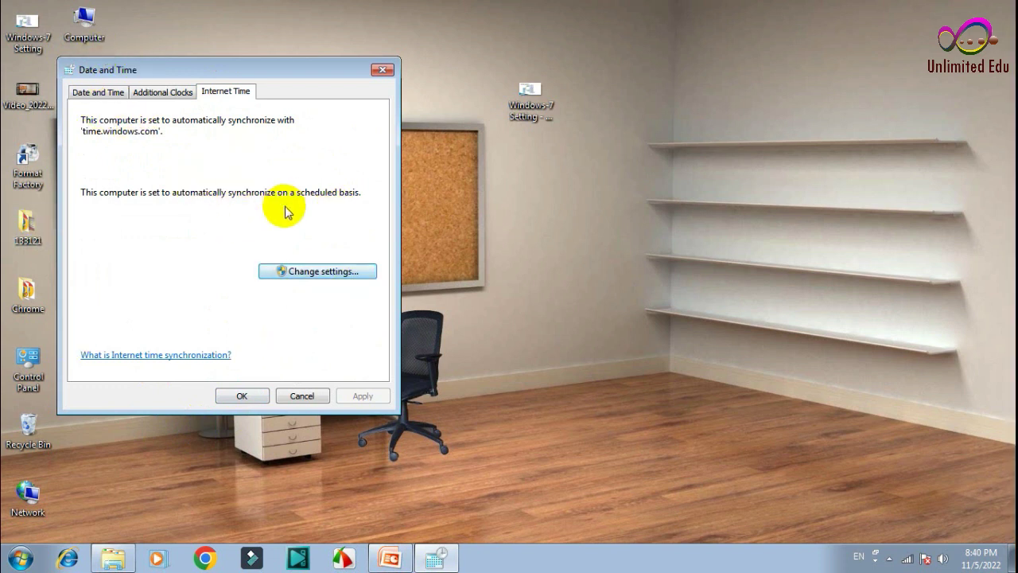
{"action": "left_click", "coordinate": [301, 396]}
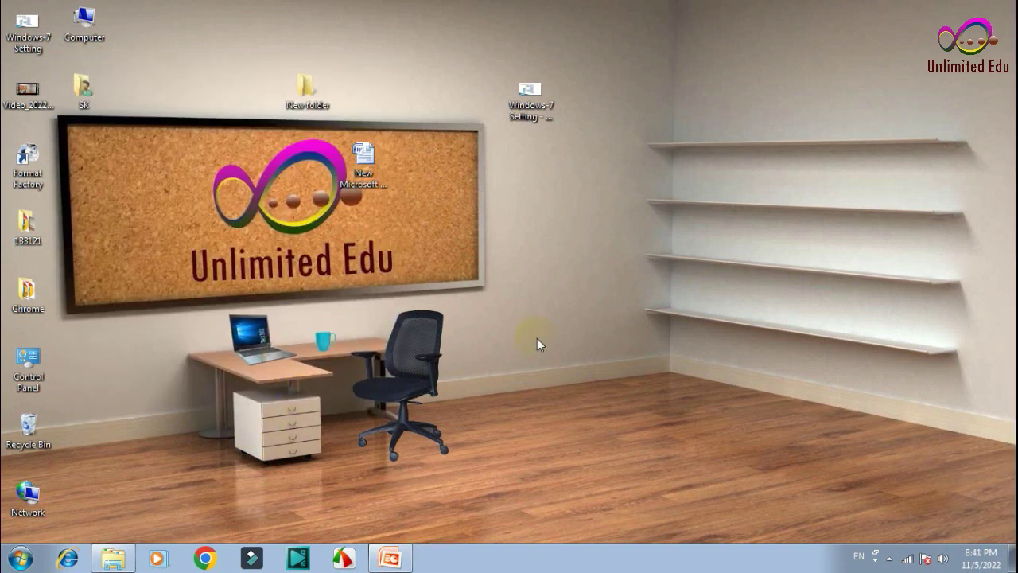